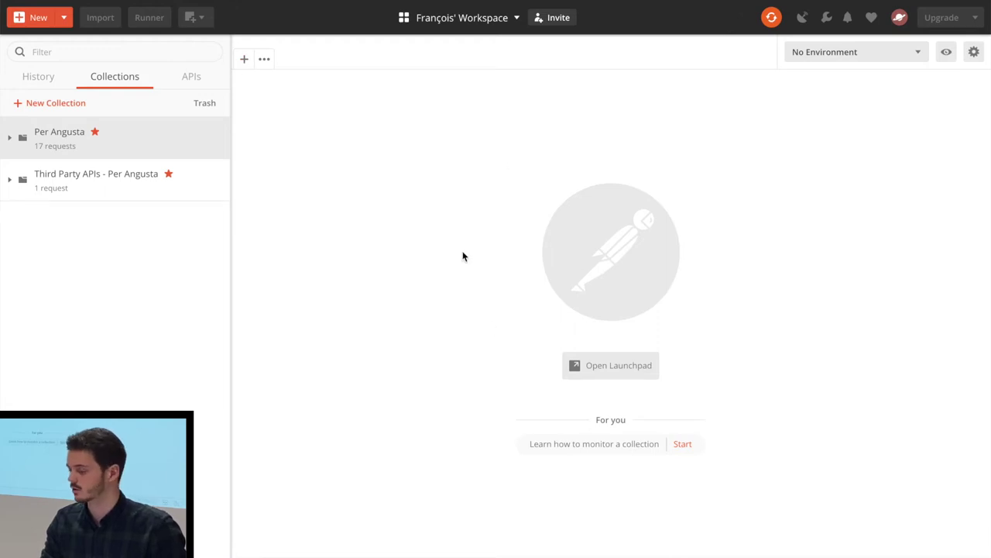
{"action": "left_click", "coordinate": [244, 59]}
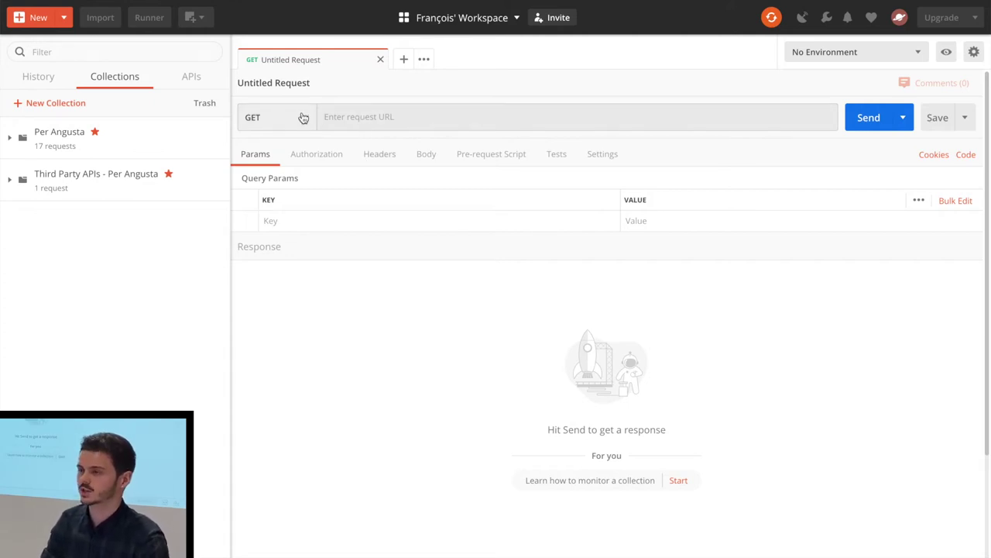
{"action": "left_click", "coordinate": [383, 118]}
{"action": "type", "text": "https://api.github.com"}
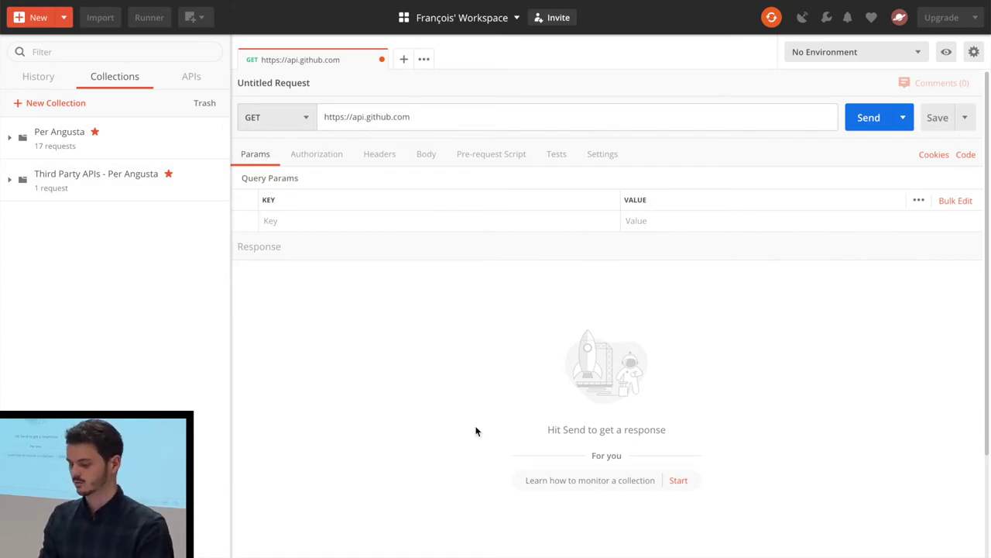
Copy the path /search/commits?q=hotfix from the Search Commits slide and append it to the request URL in Postman.
{"action": "key", "text": "alt+Tab"}
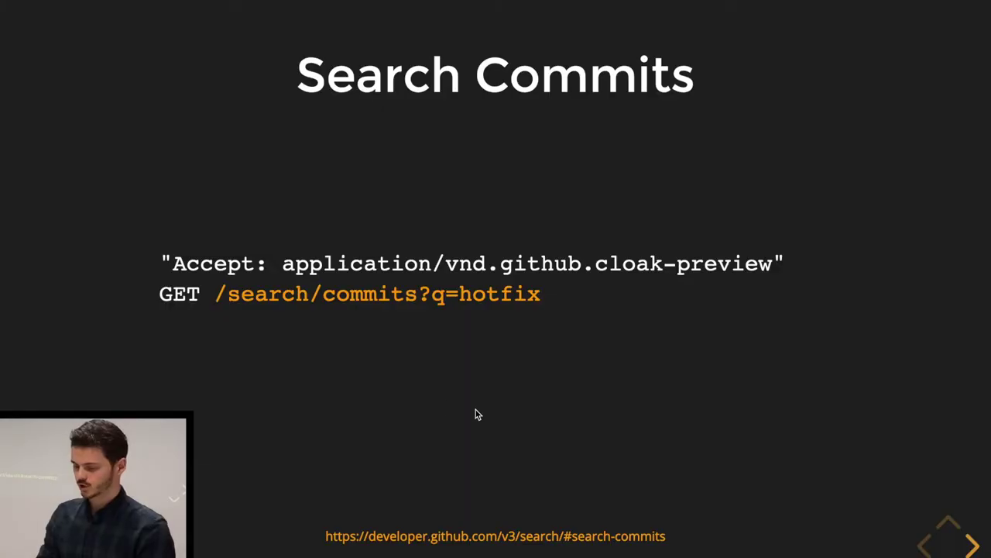
{"action": "left_click_drag", "start_coordinate": [219, 294], "coordinate": [542, 301]}
{"action": "key", "text": "super+c"}
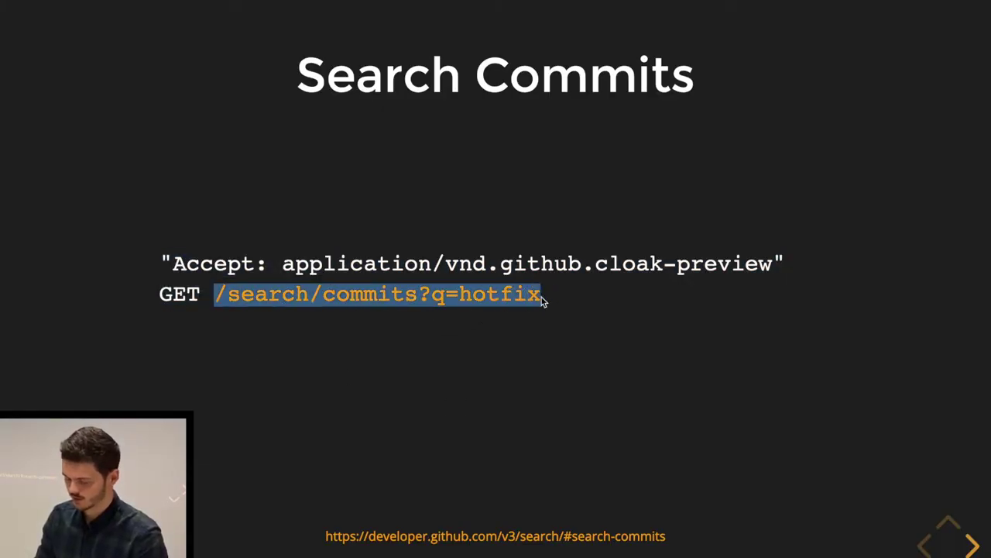
{"action": "left_click", "coordinate": [542, 300]}
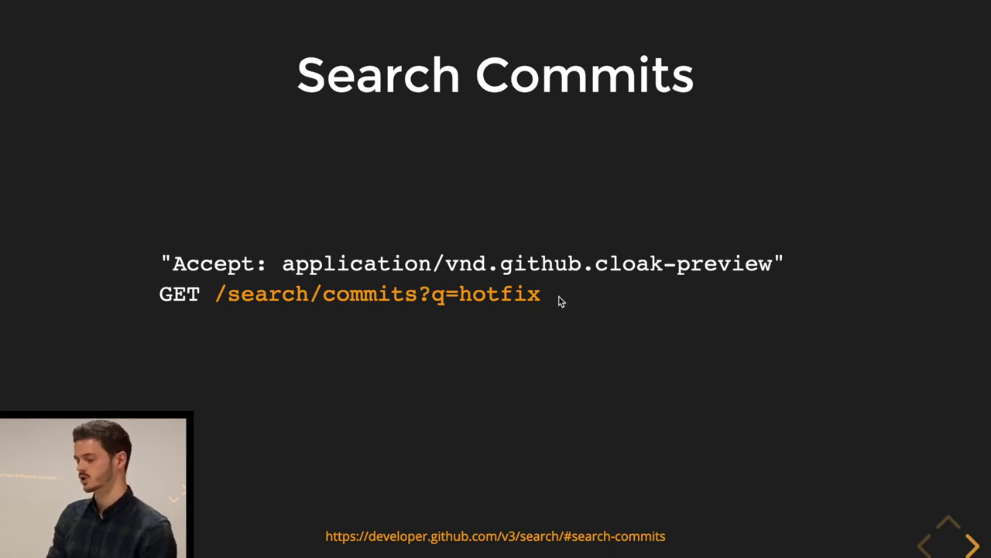
{"action": "key", "text": "super+Tab"}
{"action": "left_click", "coordinate": [431, 116]}
{"action": "key", "text": "super+v"}
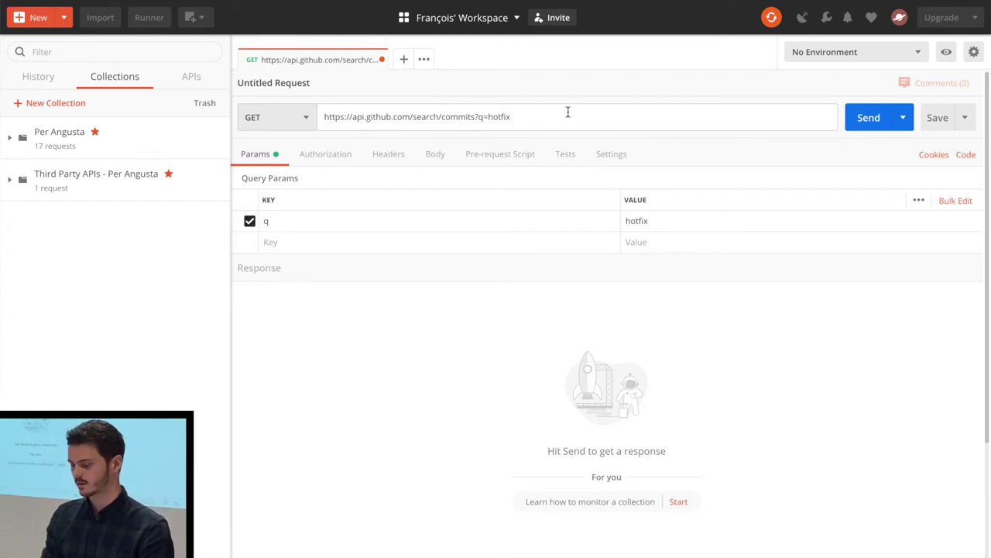
Copy the Accept value application/vnd.github.cloak-preview from the slide and add it to the Postman request as an Accept header.
{"action": "key", "text": "super+Tab"}
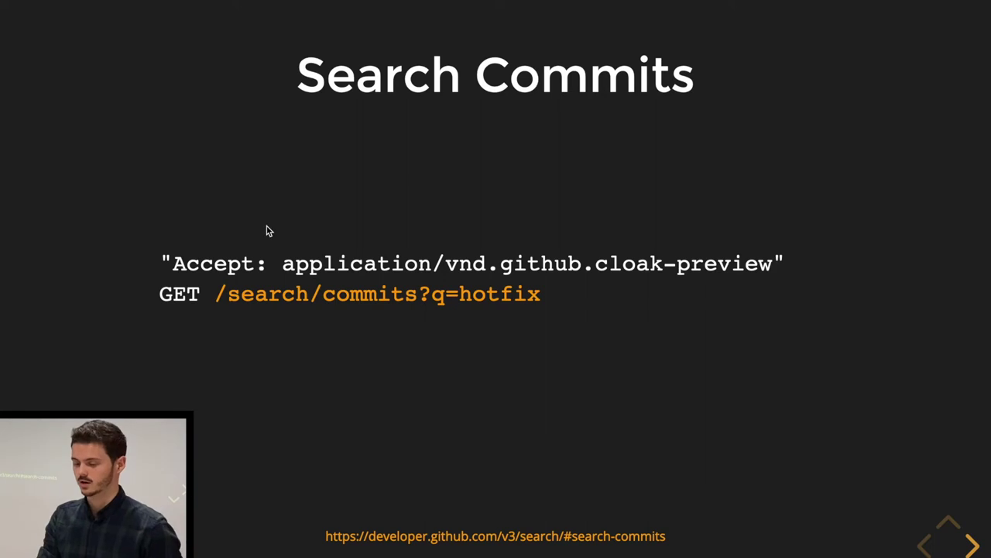
{"action": "left_click_drag", "start_coordinate": [282, 264], "coordinate": [771, 268]}
{"action": "key", "text": "ctrl+c"}
{"action": "key", "text": "super+Tab"}
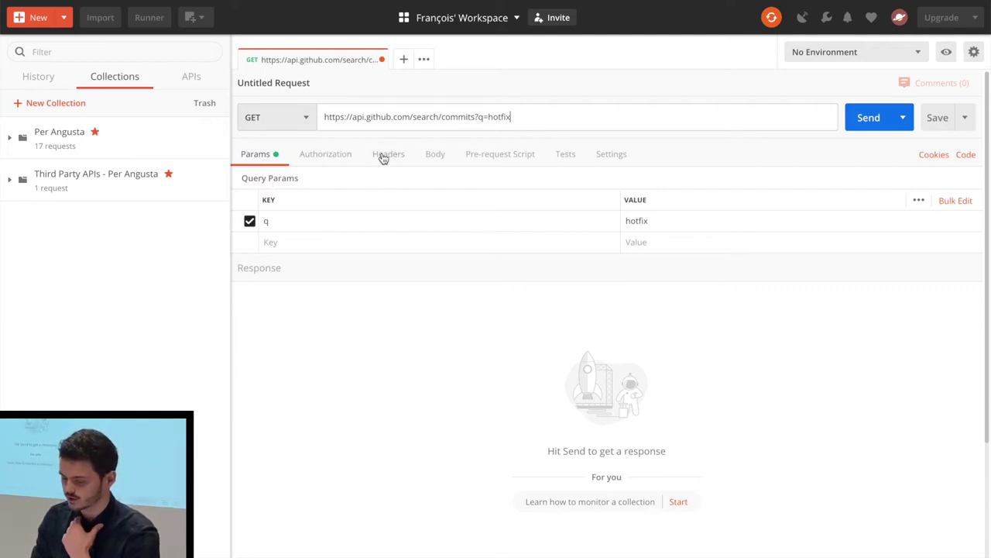
{"action": "left_click", "coordinate": [384, 157]}
{"action": "left_click", "coordinate": [324, 217]}
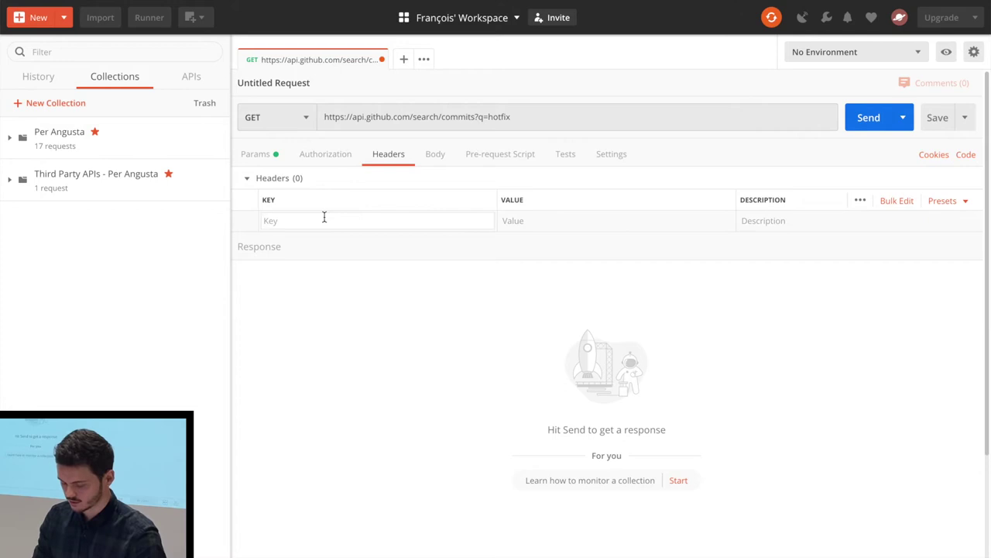
{"action": "type", "text": "accep"}
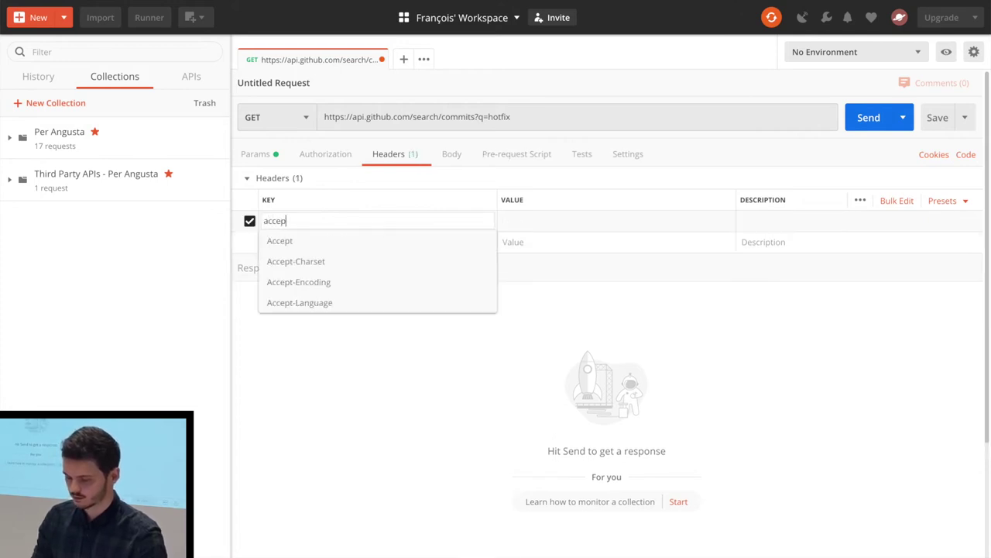
{"action": "left_click", "coordinate": [301, 240]}
{"action": "left_click", "coordinate": [537, 221]}
{"action": "key", "text": "ctrl+v"}
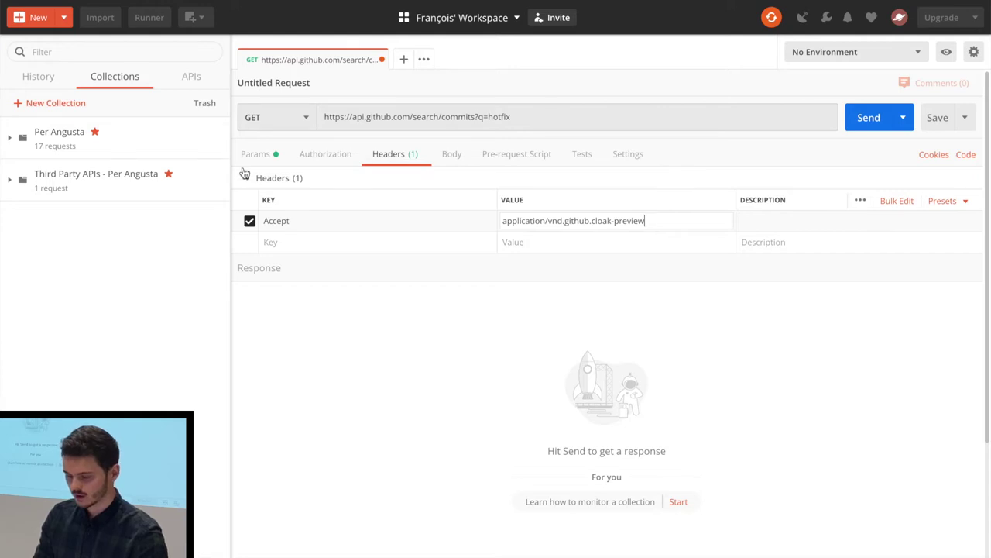
Try altering the value of the q query parameter with extra characters and restore it to hotfix.
{"action": "left_click", "coordinate": [249, 161]}
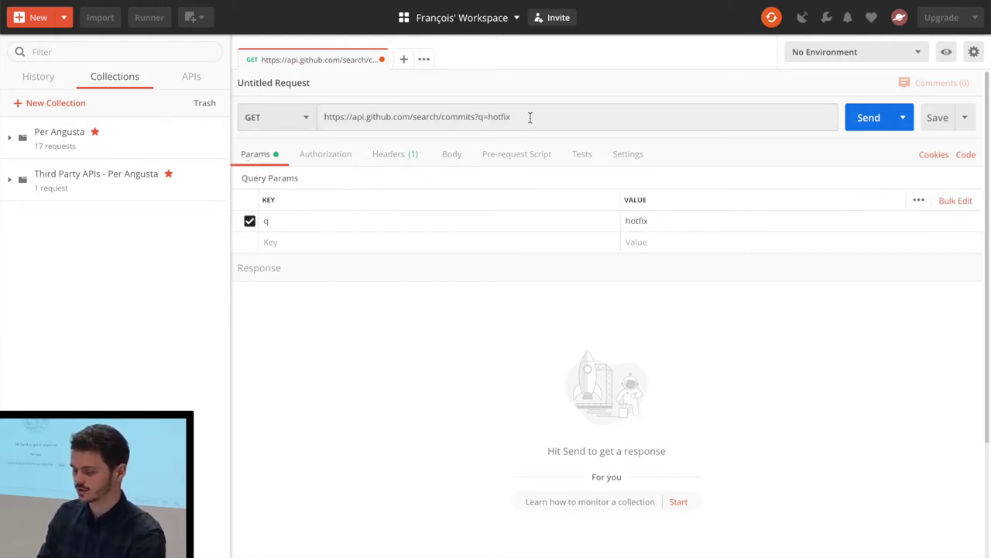
{"action": "left_click_drag", "start_coordinate": [529, 117], "coordinate": [483, 118]}
{"action": "left_click", "coordinate": [480, 118]}
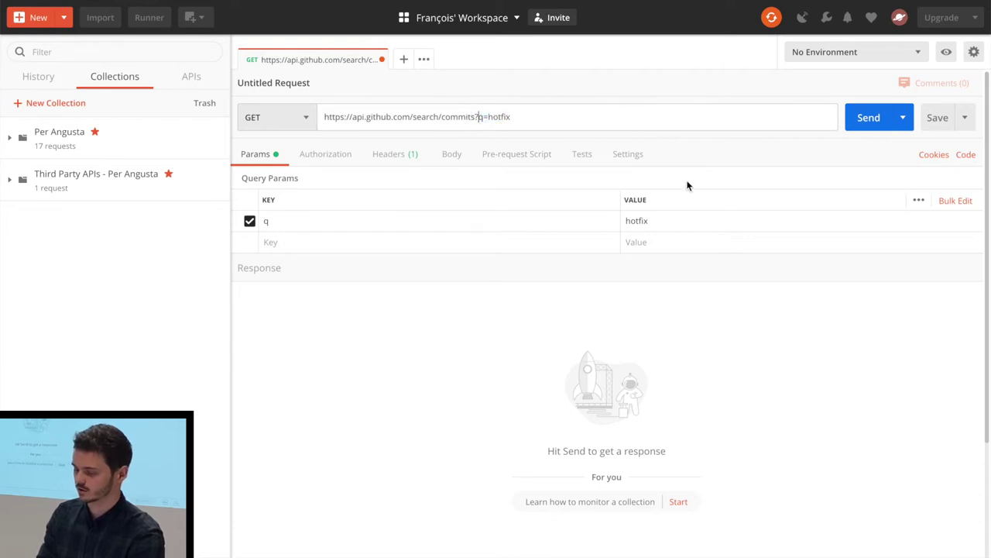
{"action": "left_click", "coordinate": [668, 222]}
{"action": "type", "text": "hwfuwyg"}
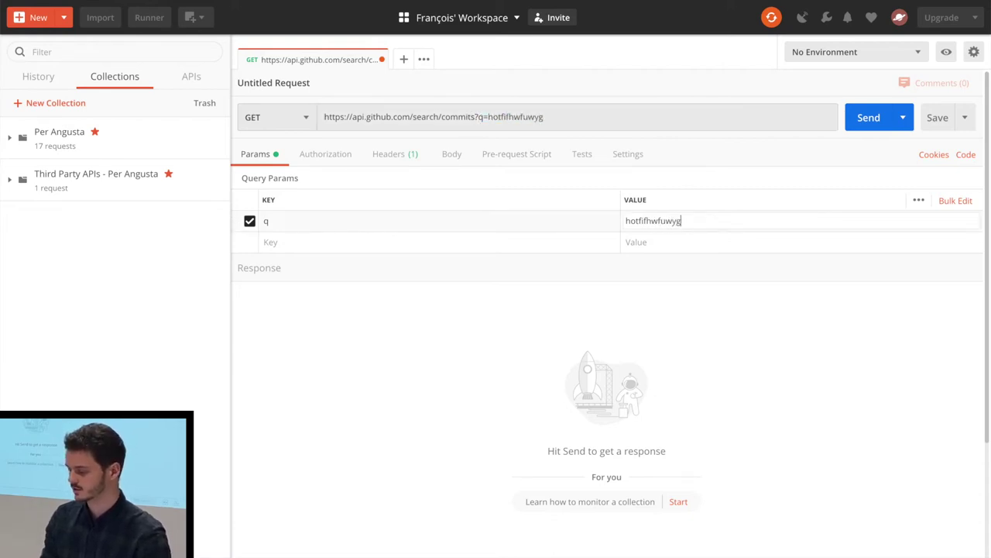
{"action": "key", "text": "BackSpace"}
{"action": "key", "text": "BackSpace"}
{"action": "key", "text": "BackSpace"}
{"action": "key", "text": "BackSpace"}
{"action": "key", "text": "BackSpace"}
{"action": "key", "text": "BackSpace"}
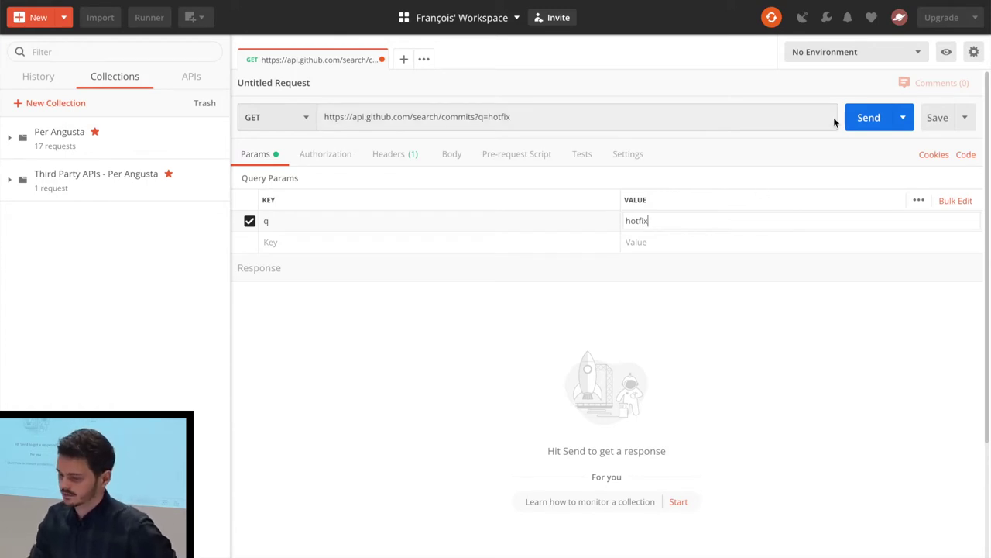
Send the request and look through several "message" matches in the JSON response, ending at its status and response time.
{"action": "left_click", "coordinate": [858, 118]}
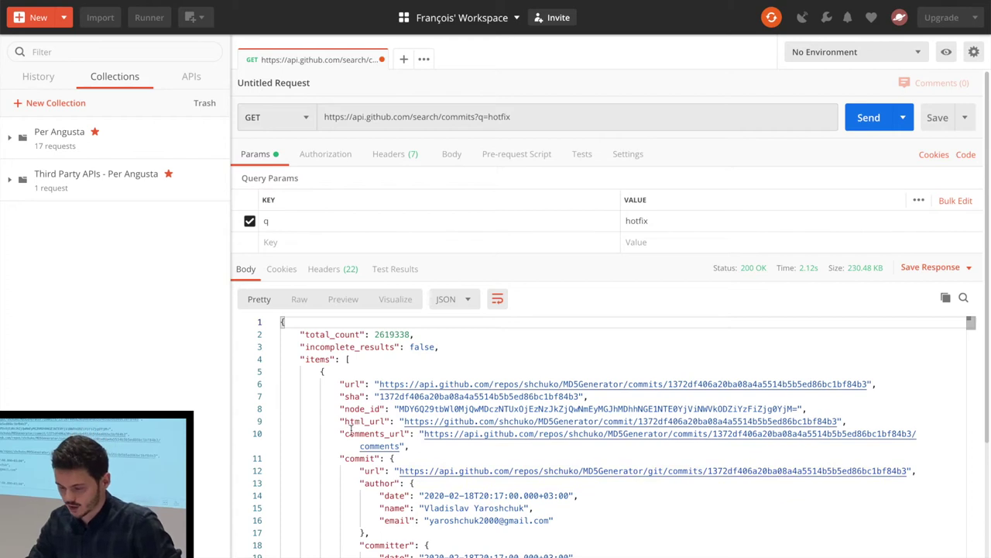
{"action": "left_click", "coordinate": [437, 364]}
{"action": "key", "text": "ctrl+f"}
{"action": "type", "text": "message"}
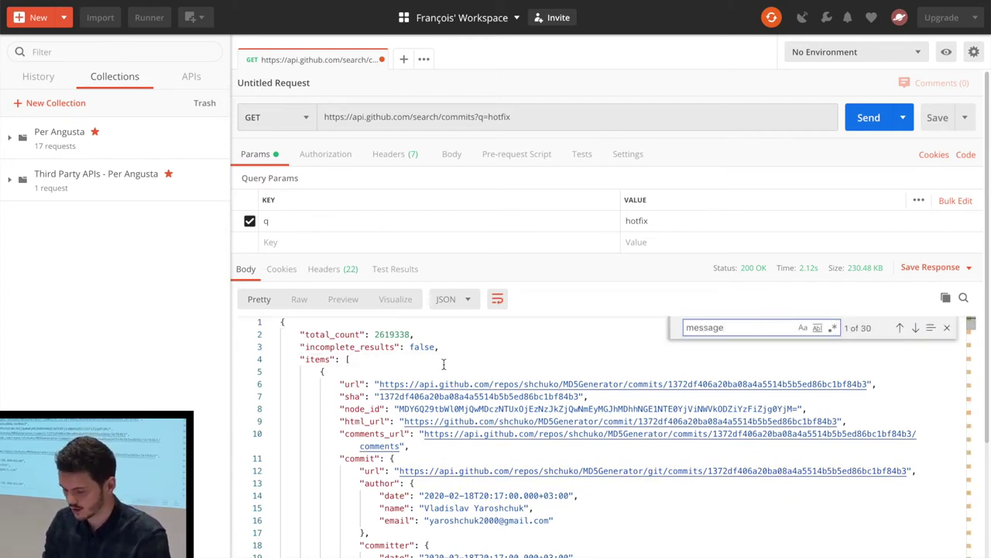
{"action": "key", "text": "Return"}
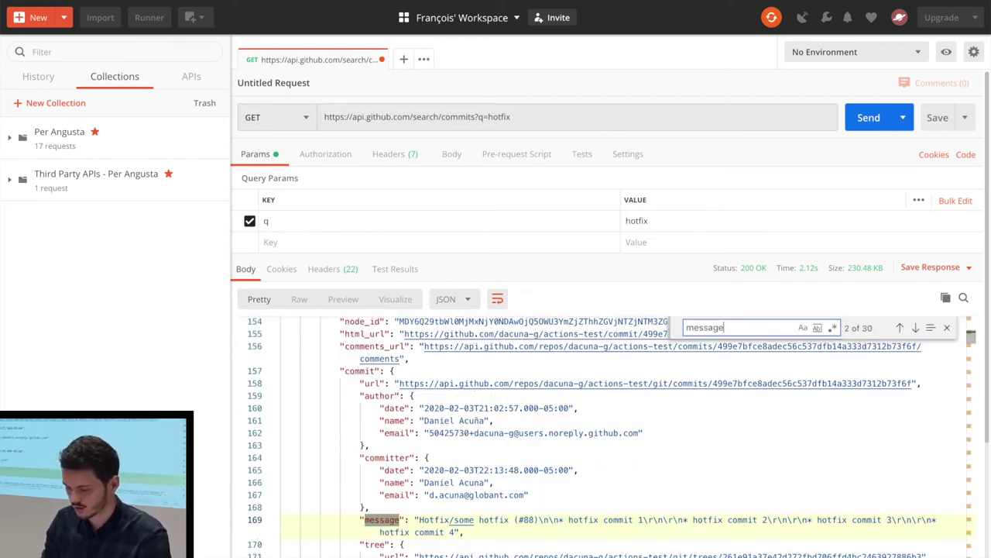
{"action": "scroll", "coordinate": [413, 480], "scroll_direction": "down", "scroll_amount": 1}
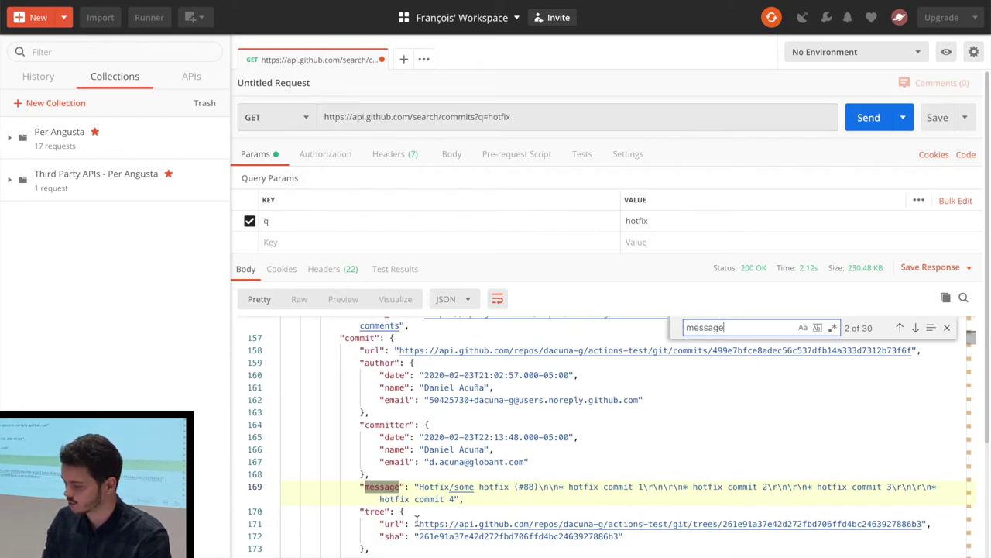
{"action": "key", "text": "Return"}
{"action": "key", "text": "Return"}
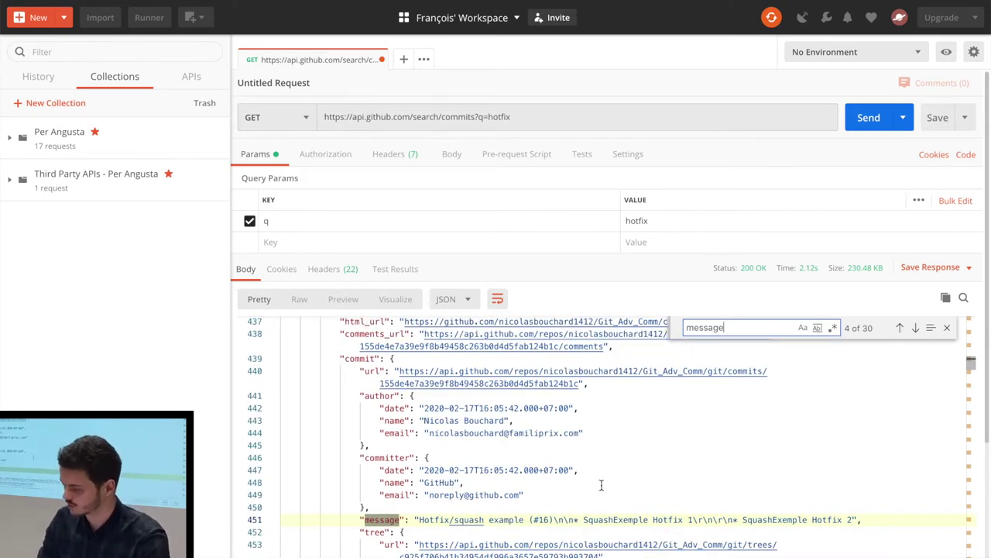
{"action": "left_click", "coordinate": [947, 327]}
{"action": "scroll", "coordinate": [609, 340], "scroll_direction": "up", "scroll_amount": 20}
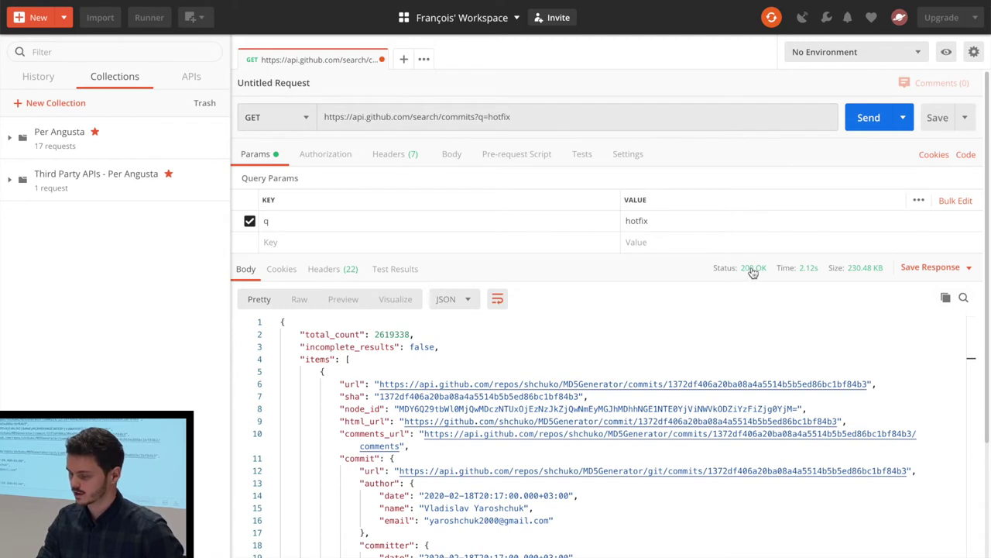
{"action": "mouse_move", "coordinate": [752, 271]}
{"action": "mouse_move", "coordinate": [809, 275]}
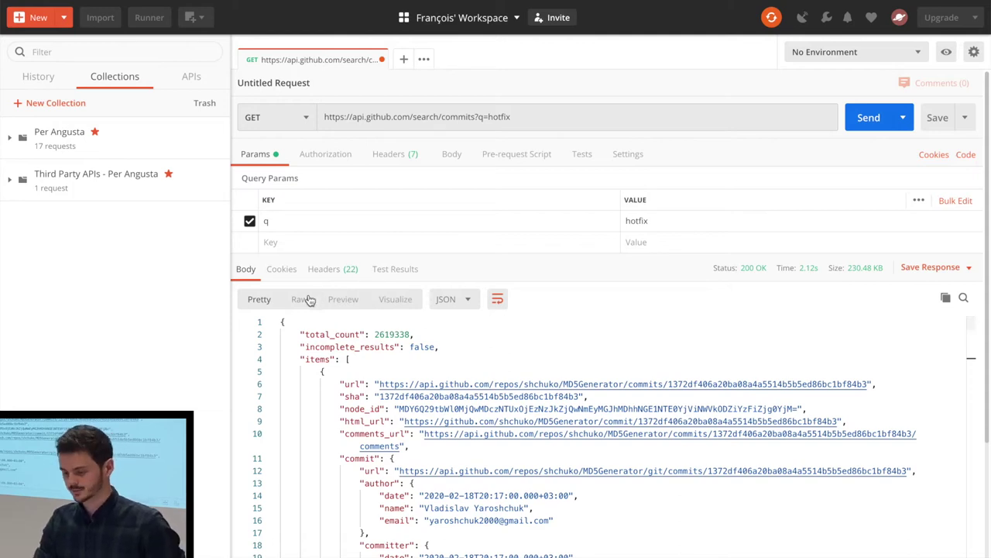
Save the request as "Search commits" in a new collection named Github and expand that collection.
{"action": "left_click", "coordinate": [585, 118]}
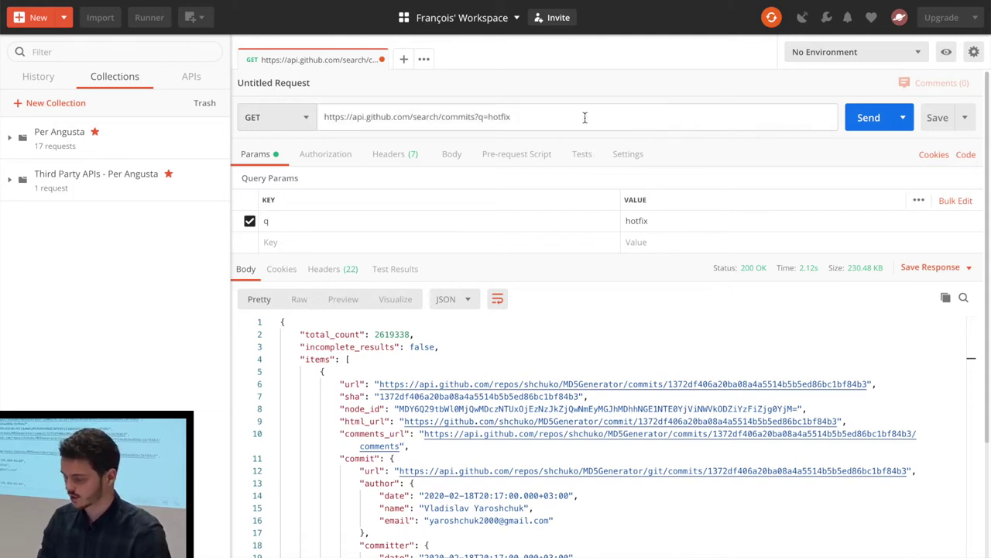
{"action": "left_click", "coordinate": [946, 123]}
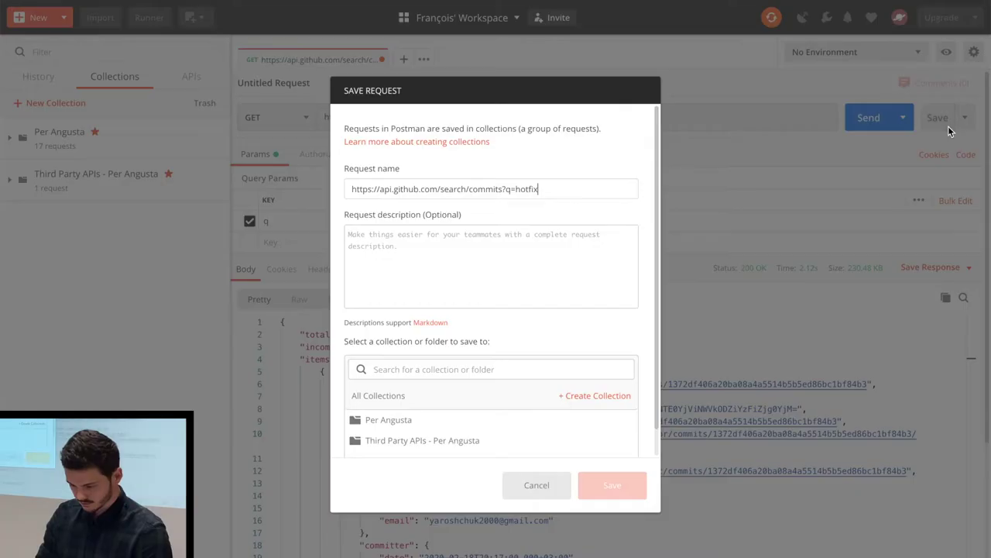
{"action": "left_click_drag", "start_coordinate": [541, 189], "coordinate": [261, 183]}
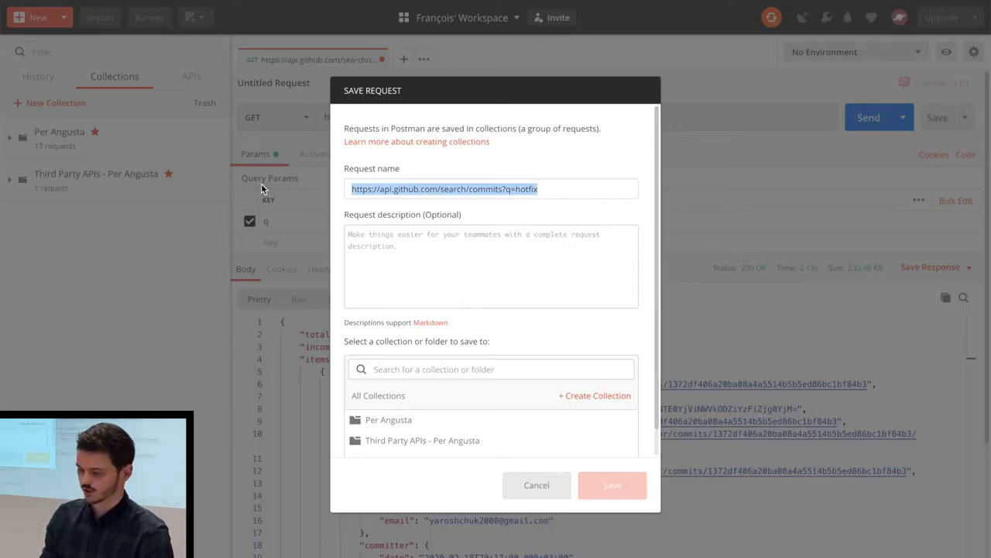
{"action": "type", "text": "Search commits"}
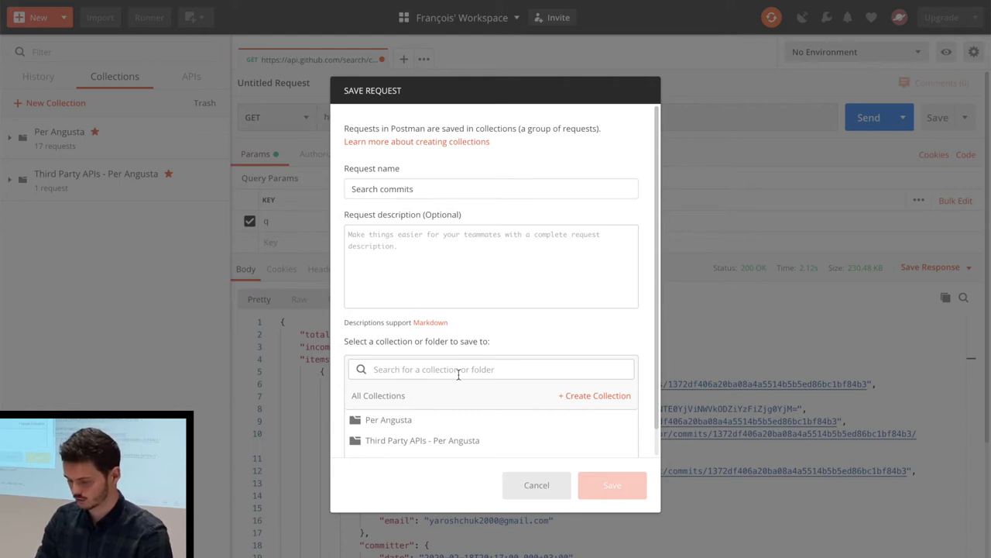
{"action": "left_click", "coordinate": [594, 399]}
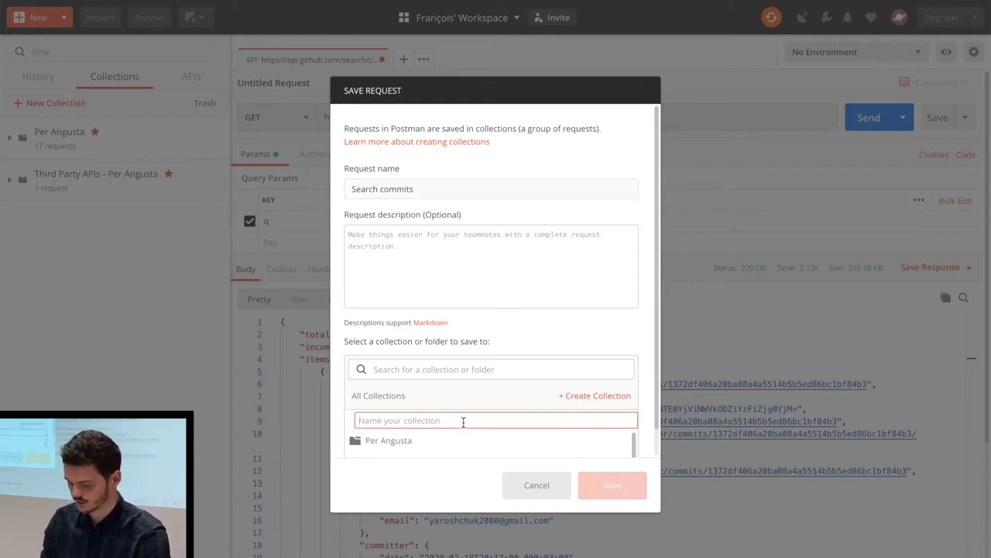
{"action": "type", "text": "Github"}
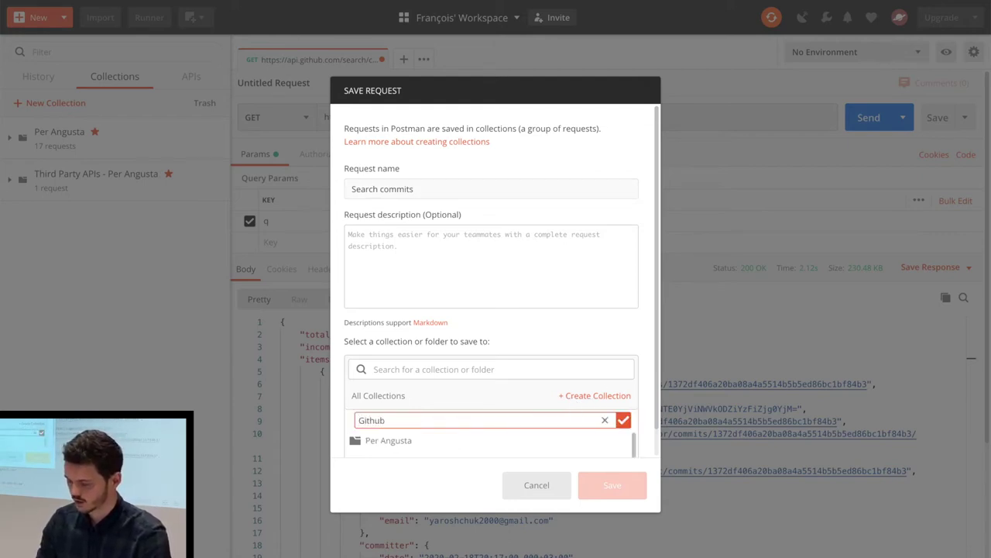
{"action": "left_click", "coordinate": [624, 420]}
{"action": "left_click", "coordinate": [616, 488]}
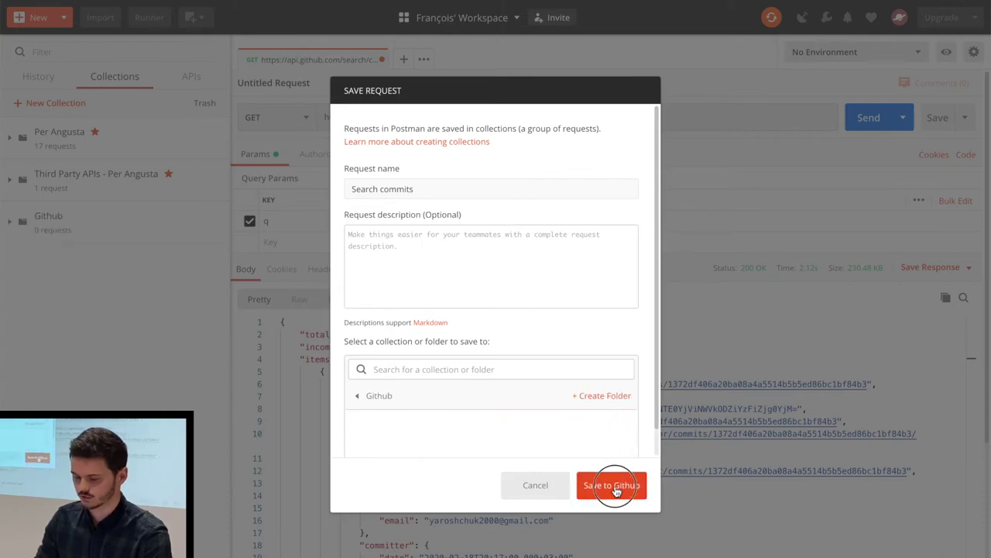
{"action": "left_click", "coordinate": [16, 222]}
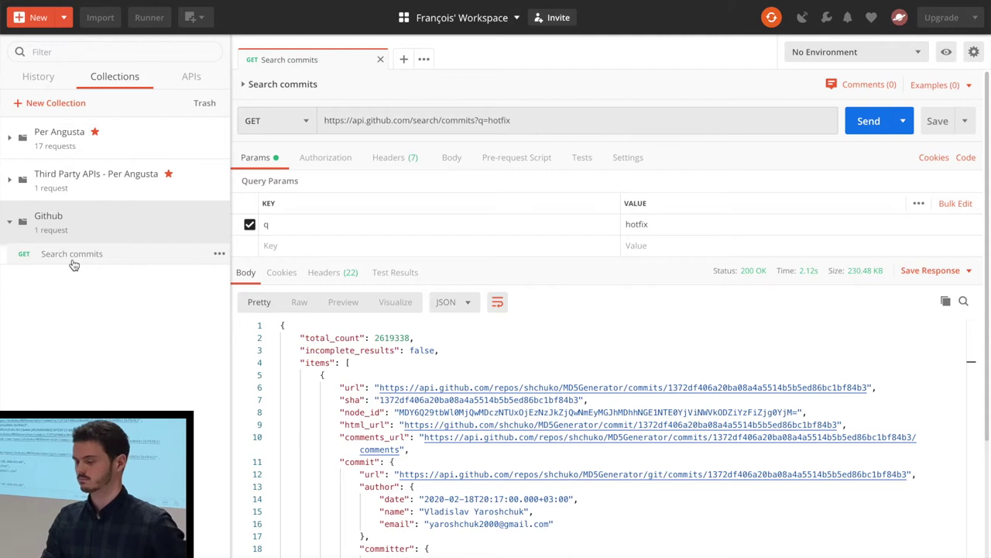
Copy the path /search/repositories?q=awesome from the Search Repositories slide and return to Postman.
{"action": "key", "text": "super+Tab"}
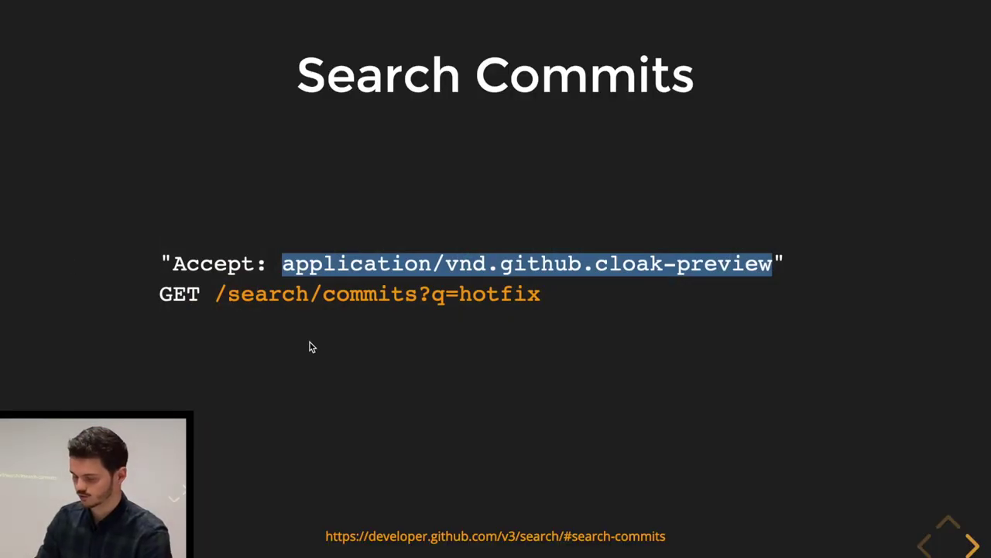
{"action": "left_click", "coordinate": [310, 342]}
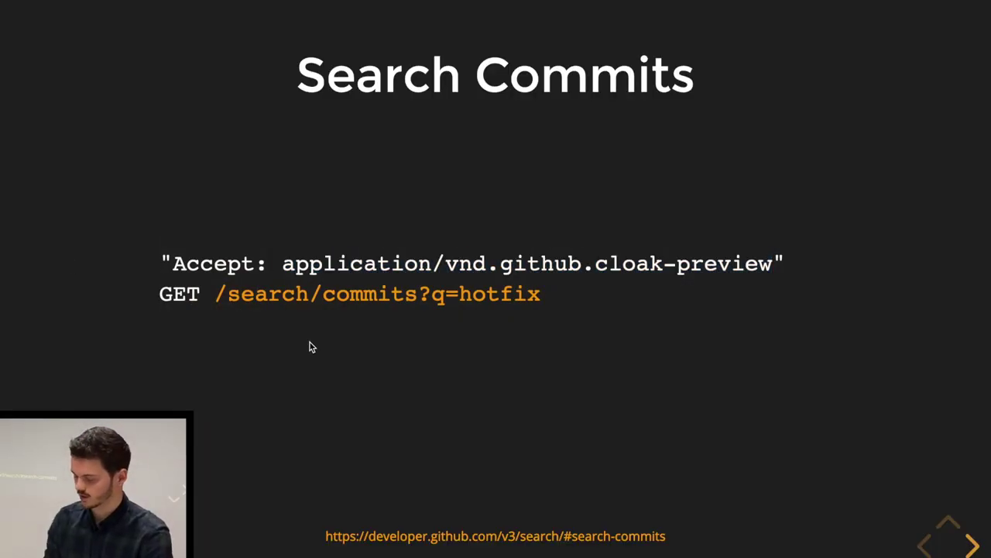
{"action": "key", "text": "Right"}
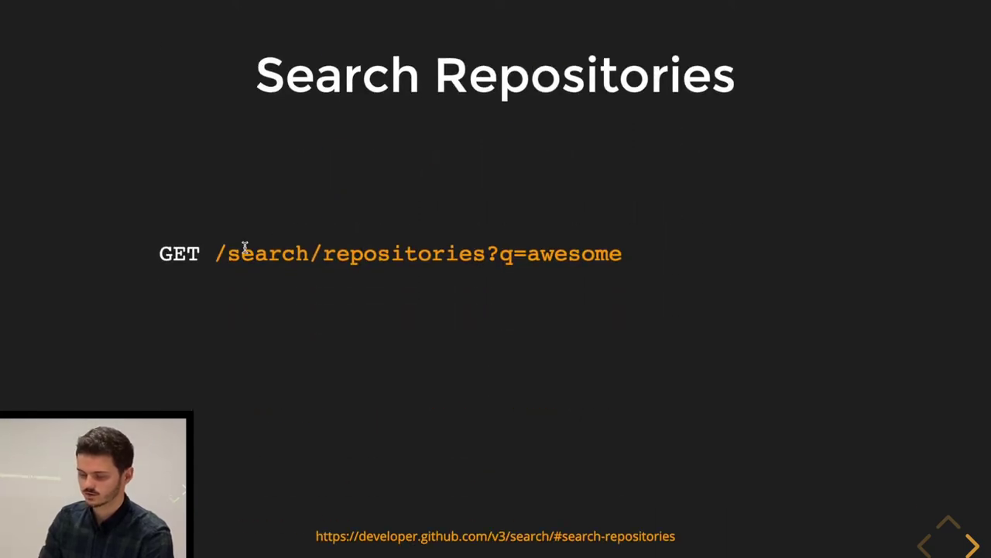
{"action": "left_click_drag", "start_coordinate": [215, 253], "coordinate": [619, 250]}
{"action": "key", "text": "super+c"}
{"action": "left_click", "coordinate": [619, 252]}
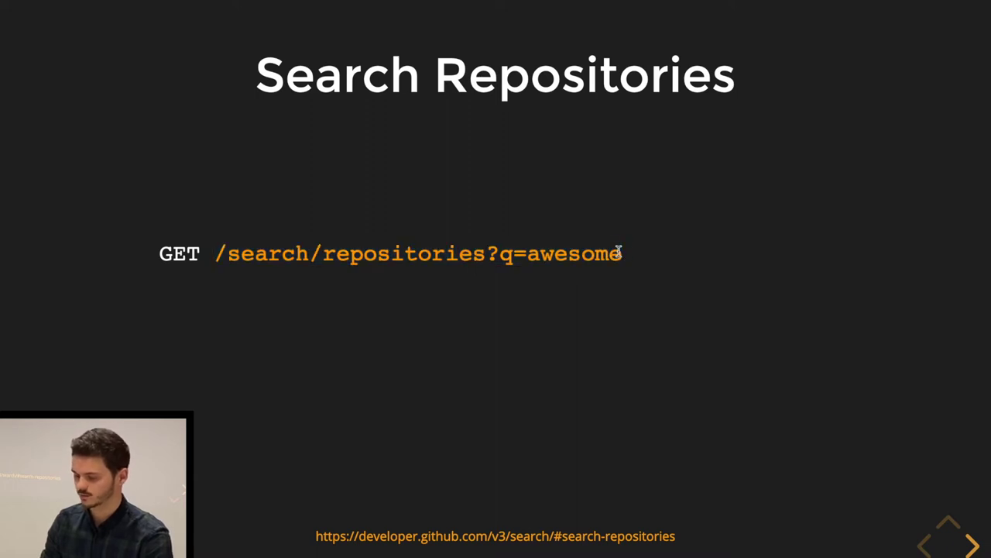
{"action": "key", "text": "super+Tab"}
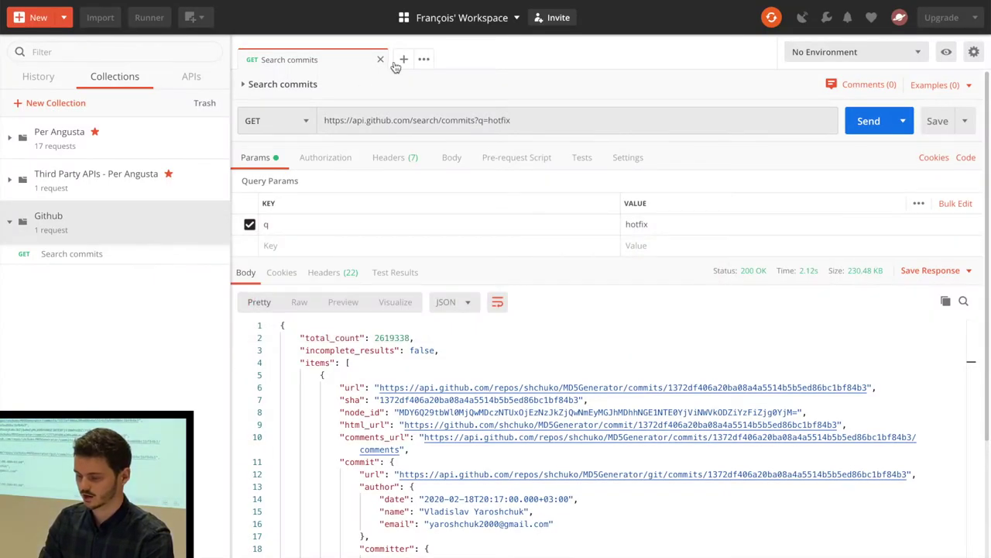
{"action": "left_click", "coordinate": [403, 59]}
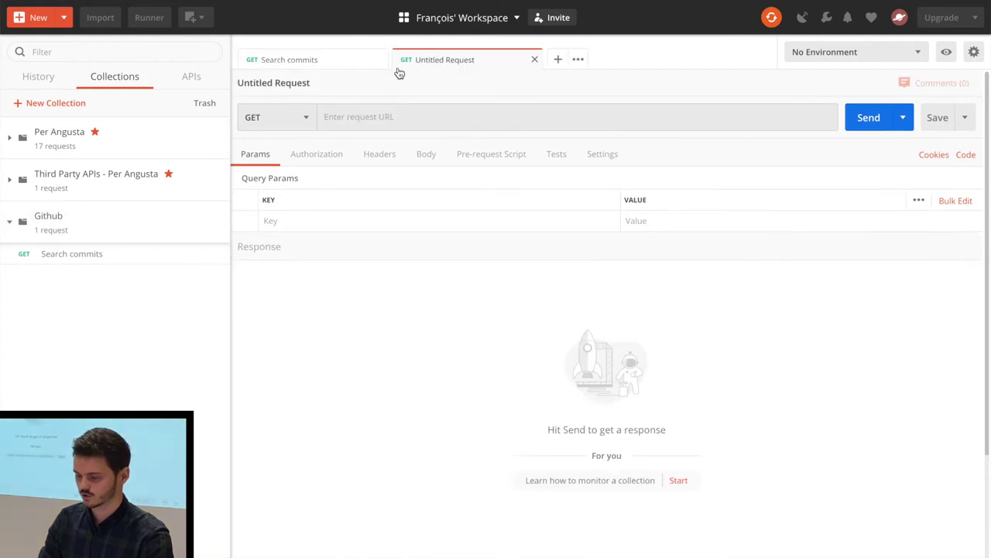
{"action": "left_click", "coordinate": [344, 119]}
{"action": "key", "text": "super+v"}
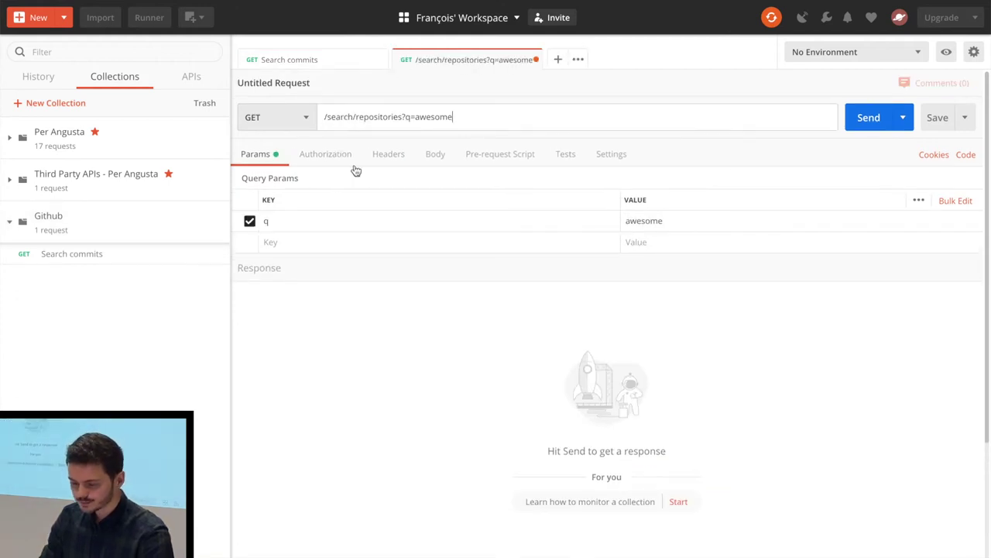
{"action": "left_click", "coordinate": [295, 65]}
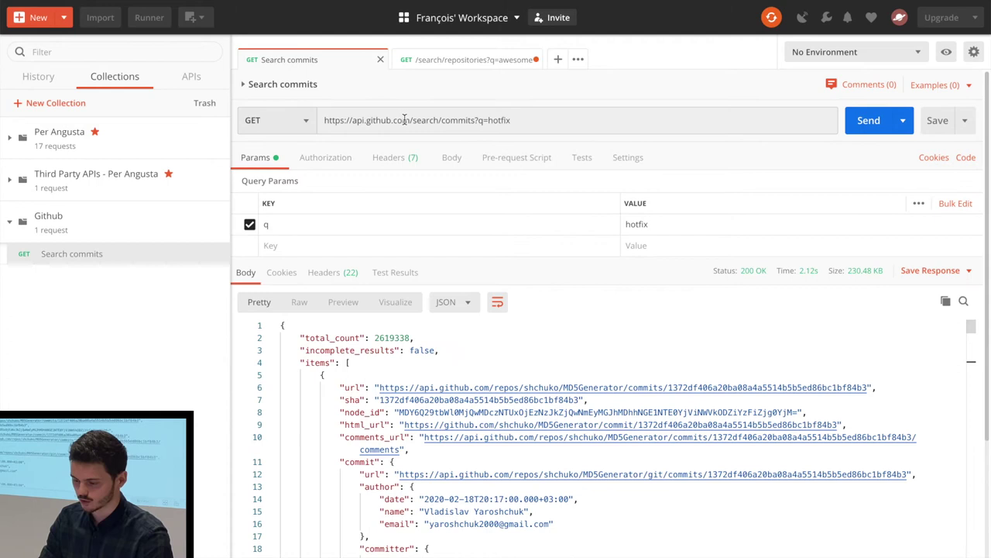
{"action": "left_click_drag", "start_coordinate": [410, 120], "coordinate": [275, 120]}
{"action": "key", "text": "ctrl+c"}
{"action": "left_click", "coordinate": [449, 59]}
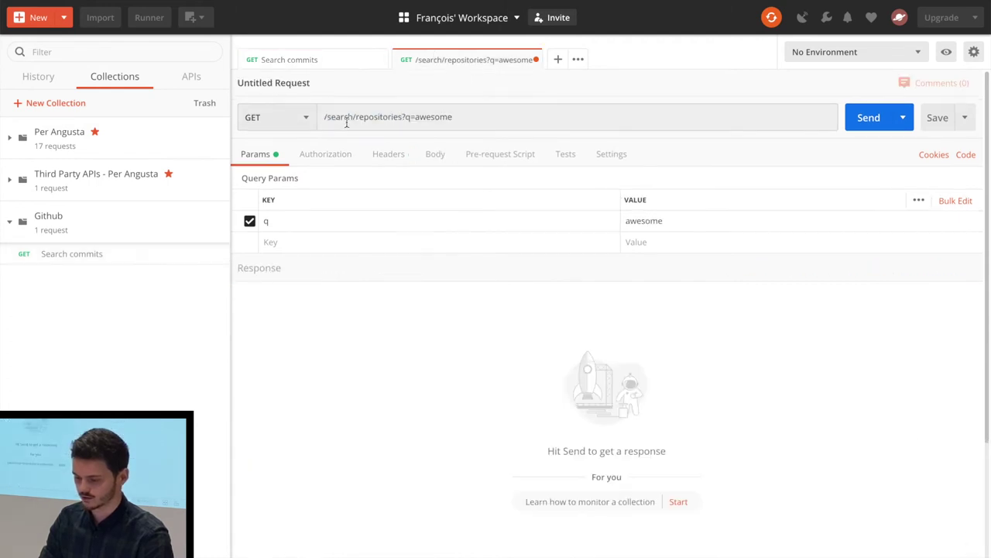
{"action": "left_click", "coordinate": [326, 118]}
{"action": "key", "text": "ctrl+v"}
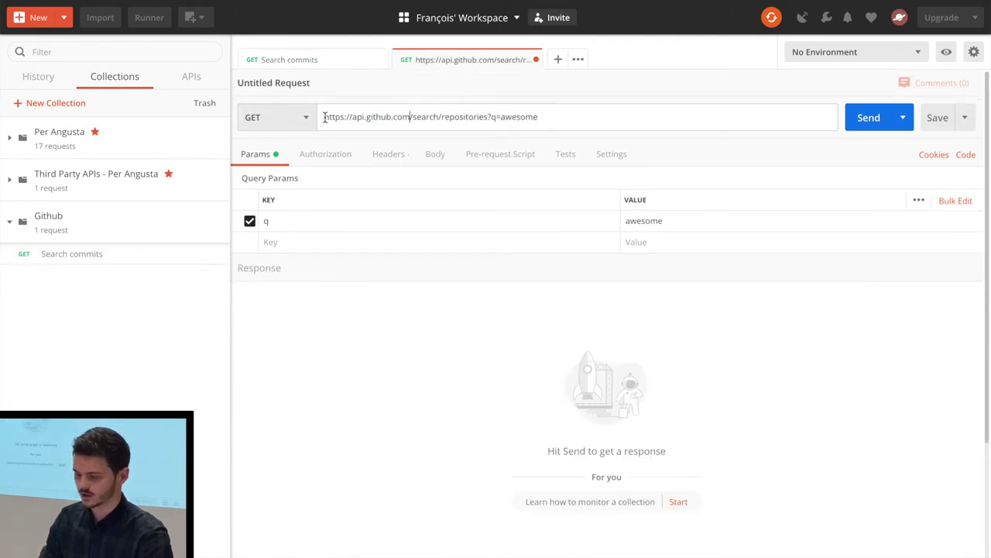
Send the repositories search request and examine the first item's full_name in the JSON response.
{"action": "left_click", "coordinate": [865, 121]}
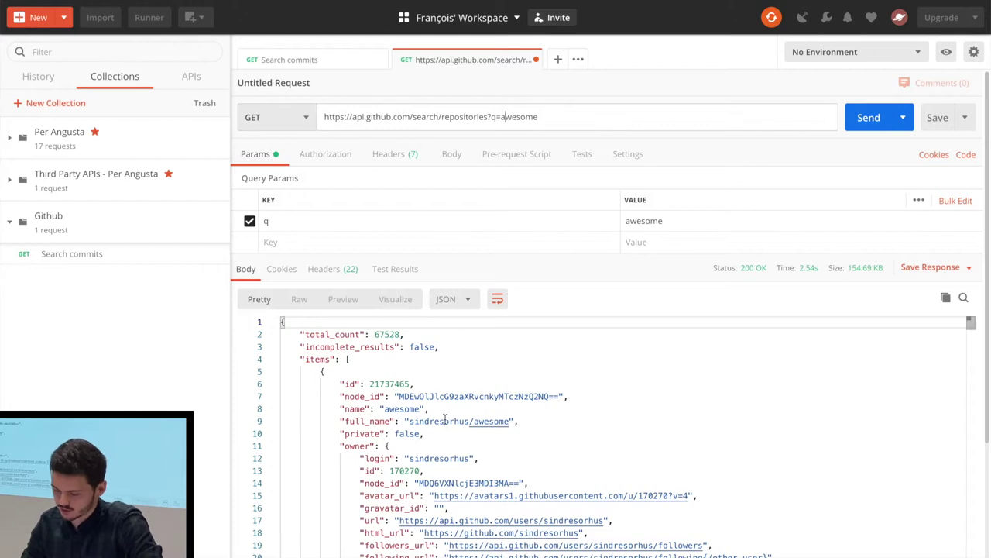
{"action": "left_click_drag", "start_coordinate": [413, 422], "coordinate": [438, 422]}
{"action": "left_click", "coordinate": [444, 422]}
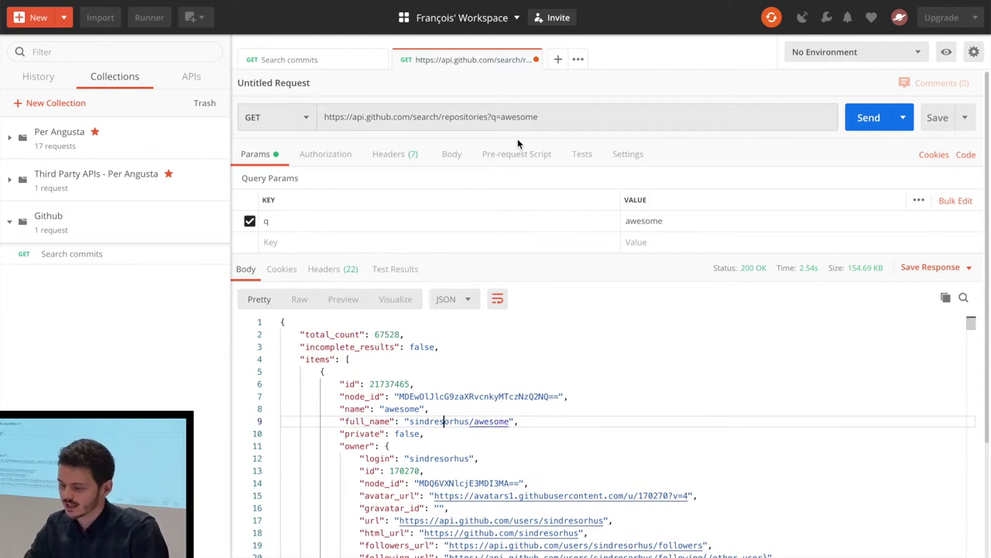
Save the request as "Search repos" in the Github collection.
{"action": "left_click", "coordinate": [569, 117]}
{"action": "key", "text": "ctrl+s"}
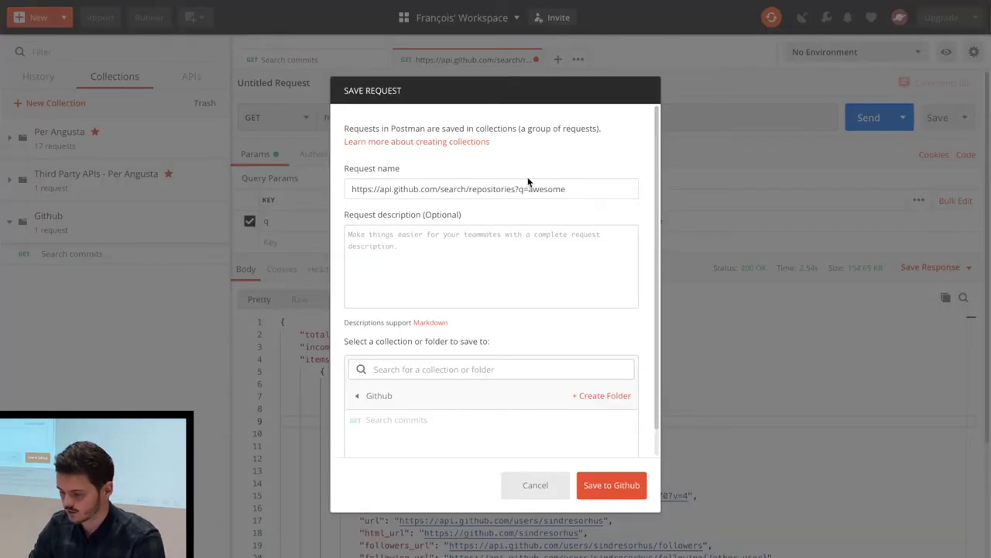
{"action": "key", "text": "BackSpace"}
{"action": "type", "text": "Search report"}
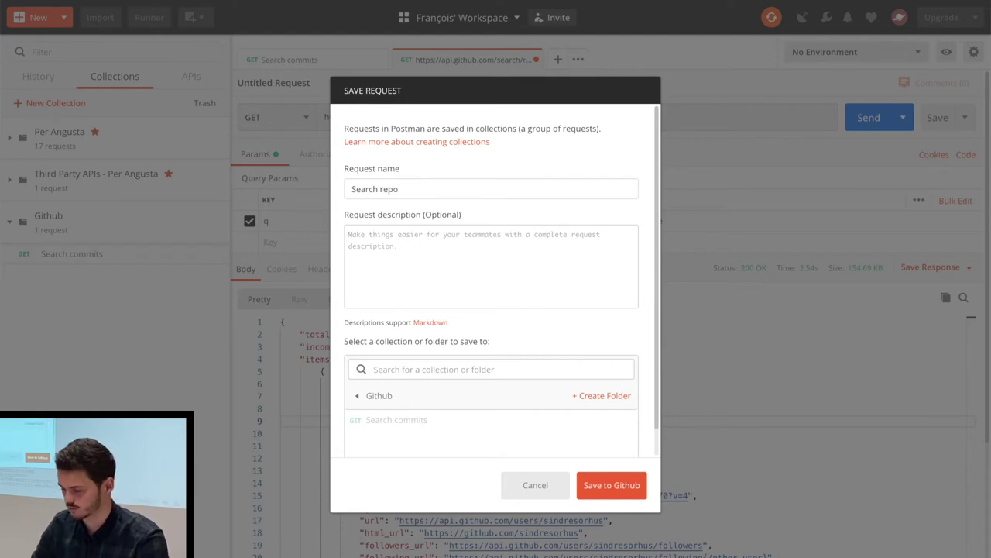
{"action": "left_click", "coordinate": [611, 485]}
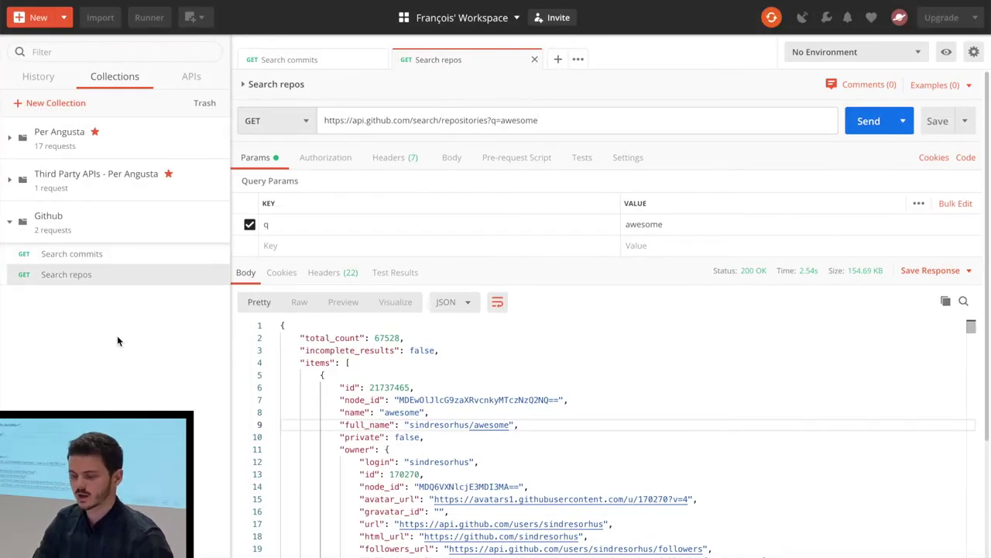
{"action": "double_click", "coordinate": [411, 120]}
{"action": "key", "text": "ctrl+c"}
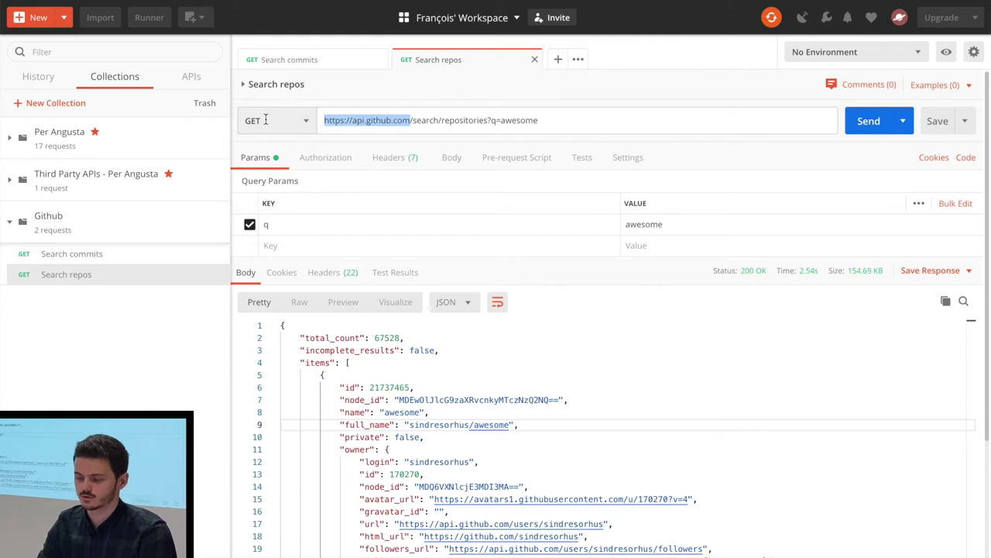
{"action": "left_click", "coordinate": [408, 120]}
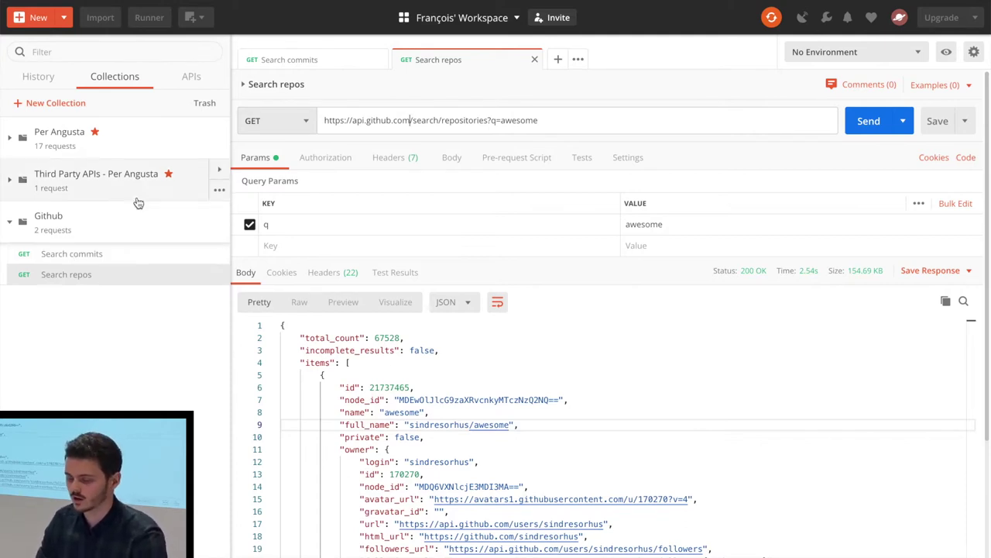
Look over the list of available environments and the quick look at environment and global variables.
{"action": "left_click", "coordinate": [914, 51]}
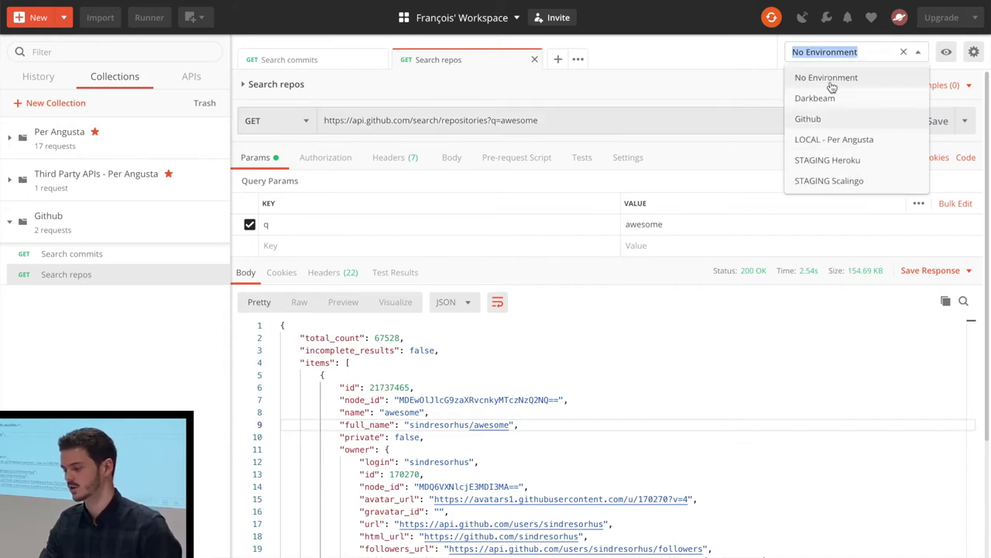
{"action": "left_click", "coordinate": [918, 52]}
{"action": "left_click", "coordinate": [944, 53]}
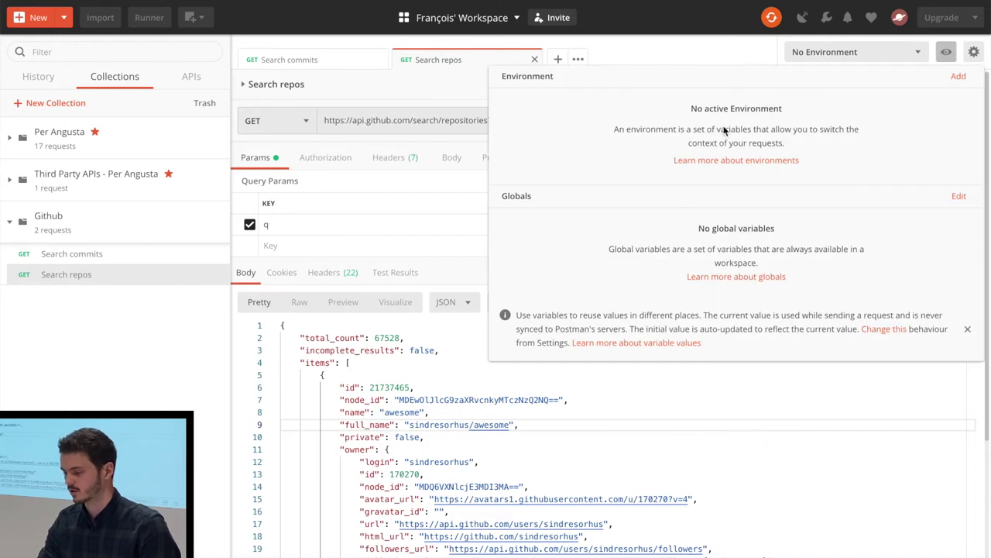
{"action": "left_click", "coordinate": [948, 53]}
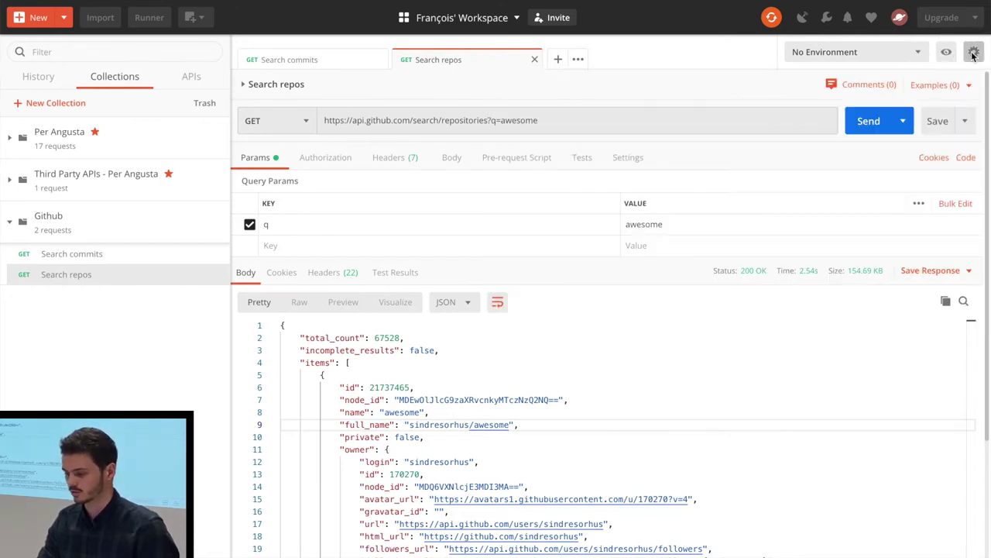
Delete the existing Github environment from the workspace.
{"action": "left_click", "coordinate": [974, 52]}
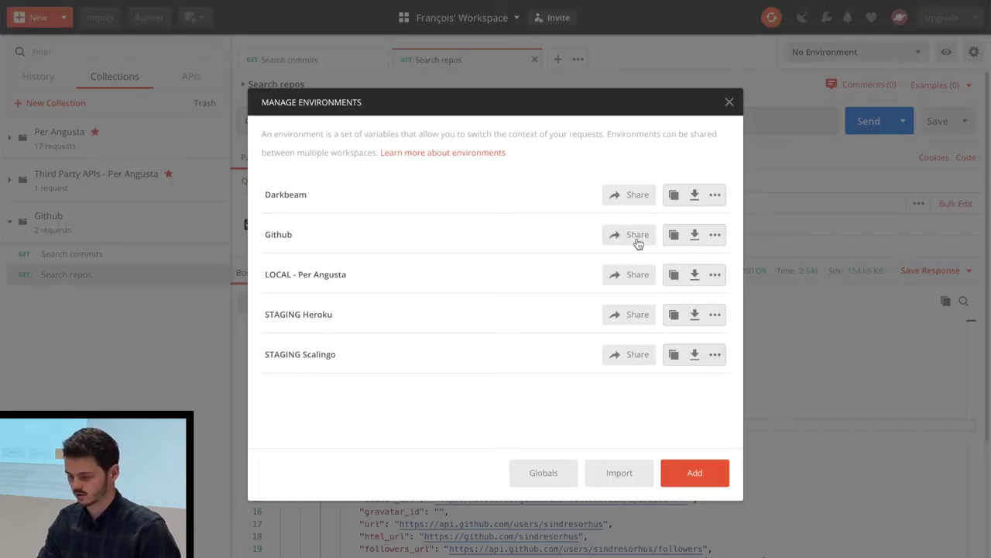
{"action": "left_click", "coordinate": [715, 235]}
{"action": "left_click", "coordinate": [661, 265]}
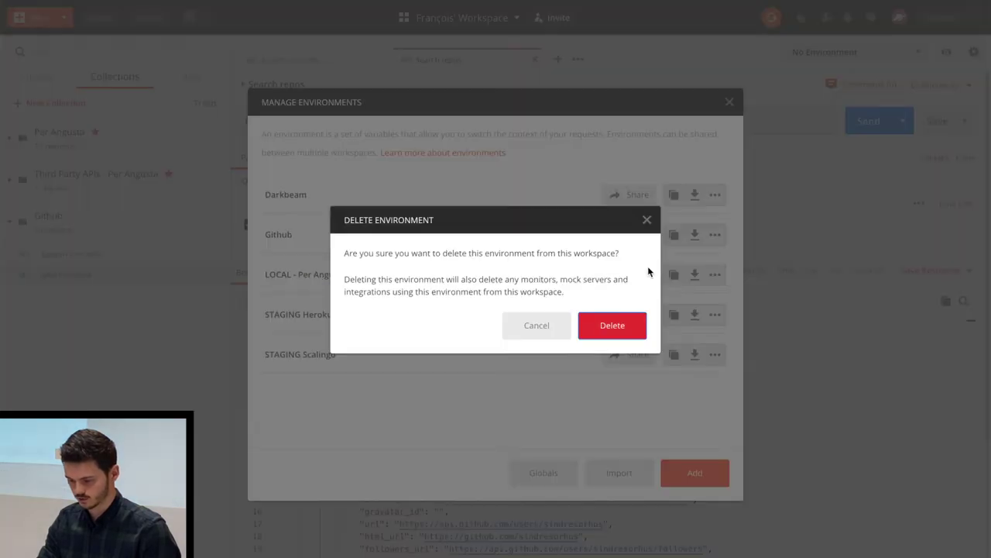
{"action": "left_click", "coordinate": [611, 335]}
{"action": "left_click", "coordinate": [691, 471]}
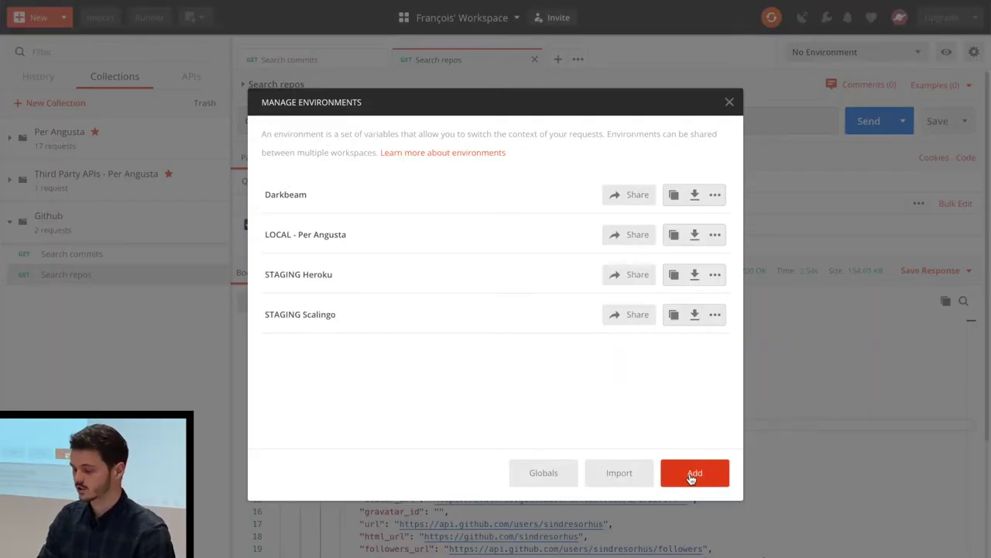
{"action": "type", "text": "Github"}
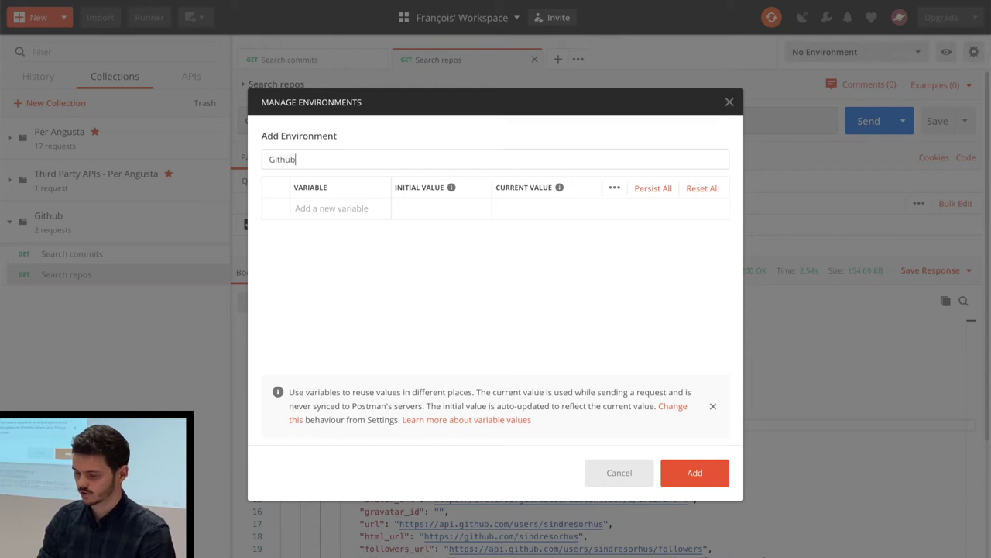
{"action": "left_click", "coordinate": [314, 209]}
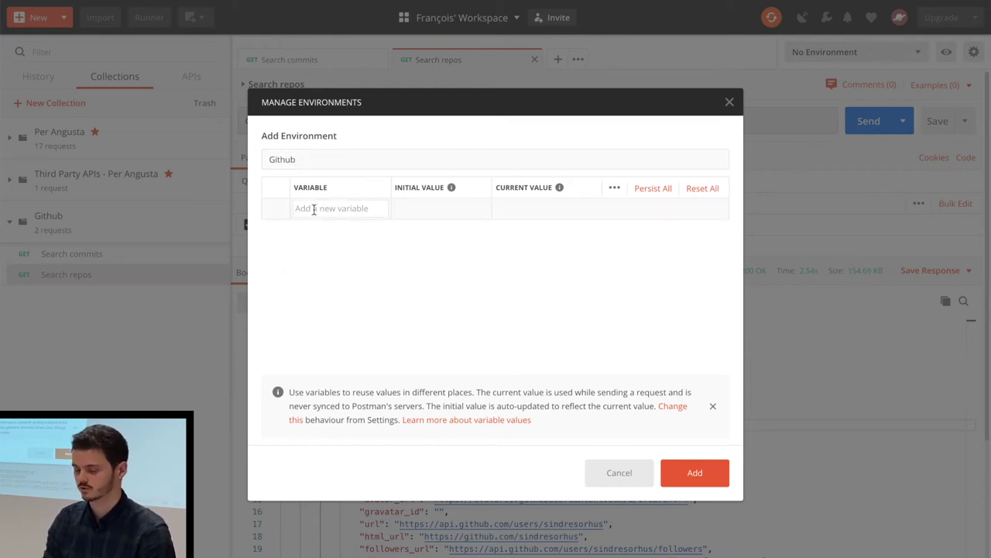
{"action": "type", "text": "base_url"}
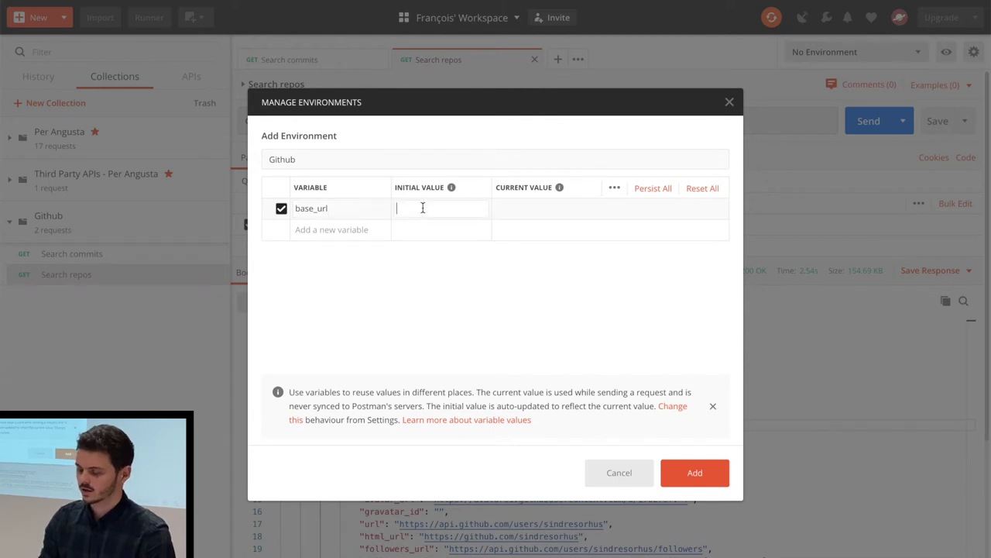
{"action": "key", "text": "ctrl+v"}
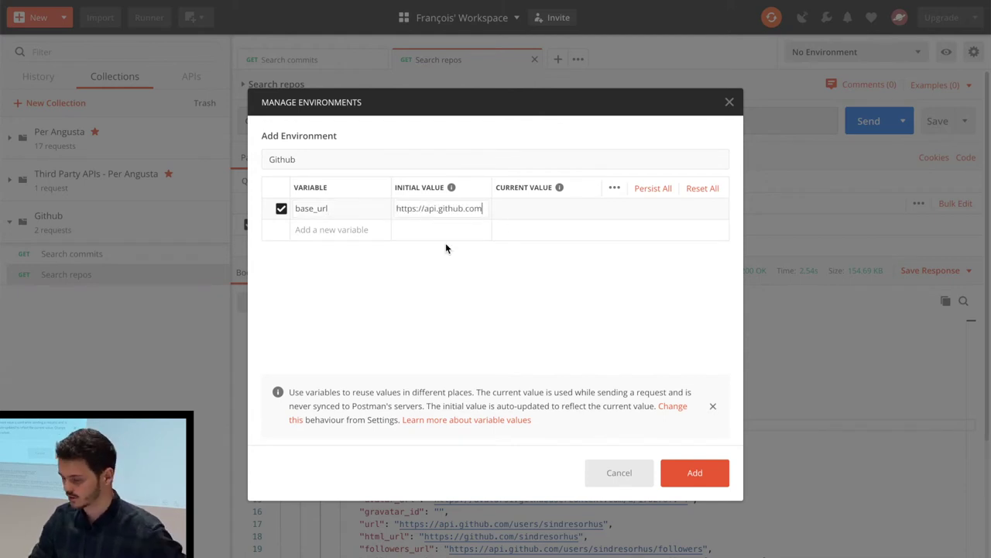
{"action": "left_click", "coordinate": [706, 471]}
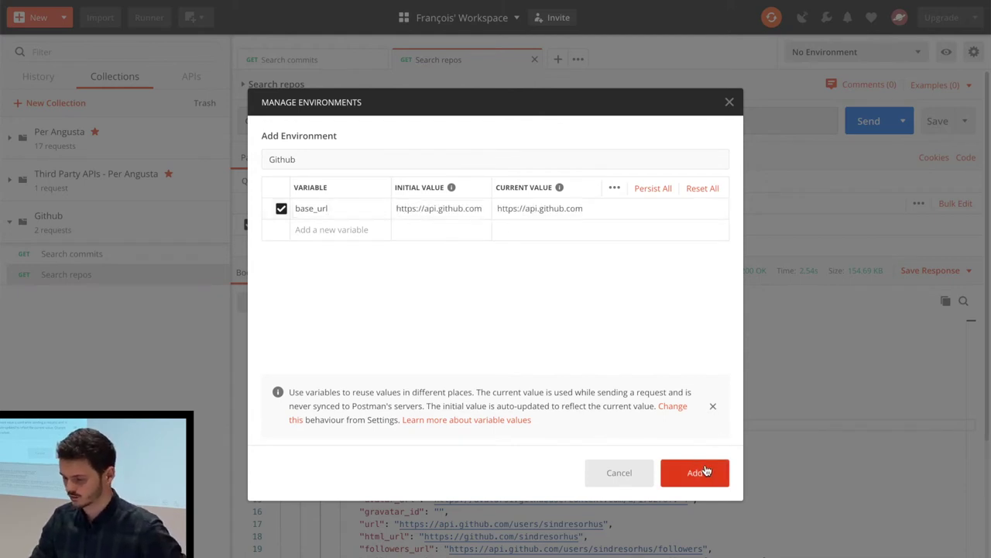
Close environment management, make Github the active environment and view its variables.
{"action": "left_click", "coordinate": [729, 101]}
{"action": "left_click", "coordinate": [915, 55]}
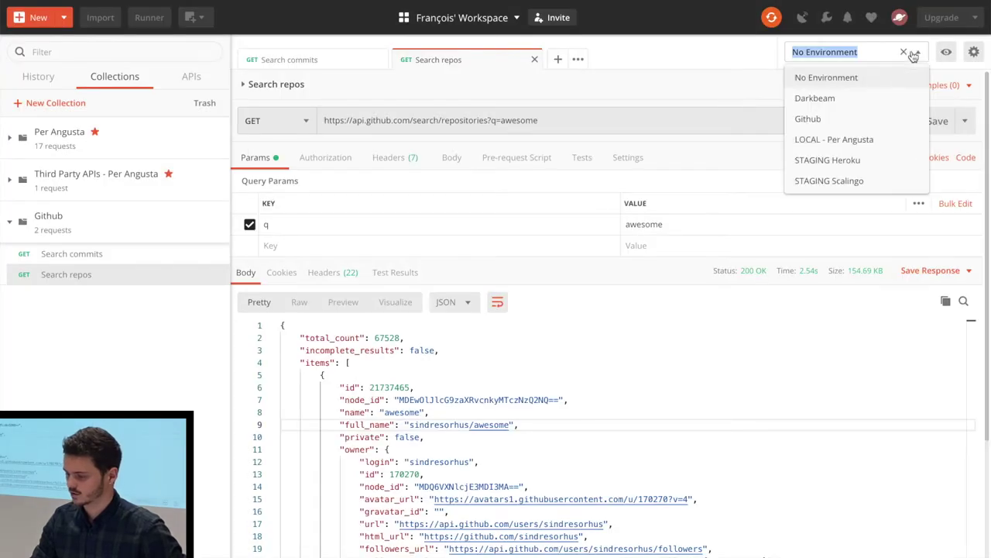
{"action": "left_click", "coordinate": [825, 120]}
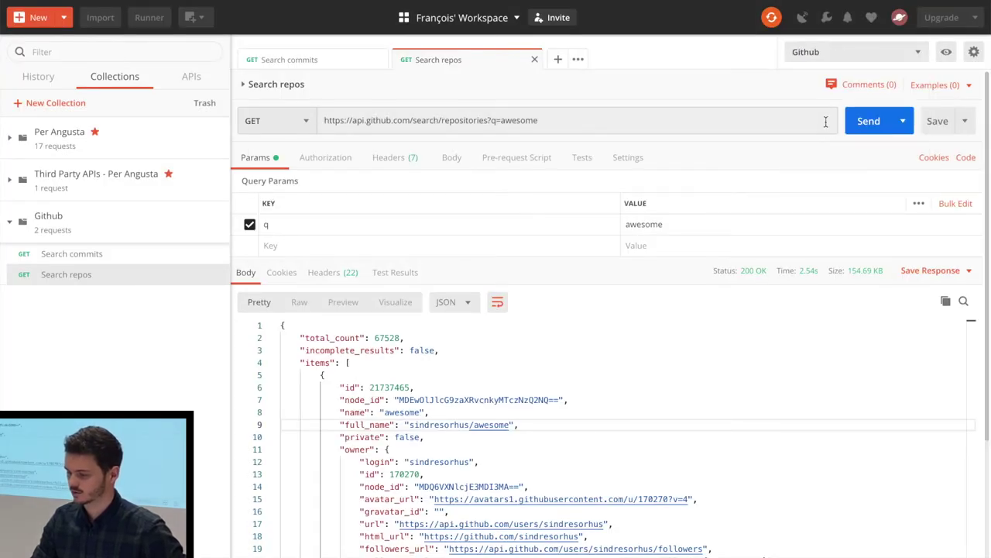
{"action": "left_click", "coordinate": [946, 51]}
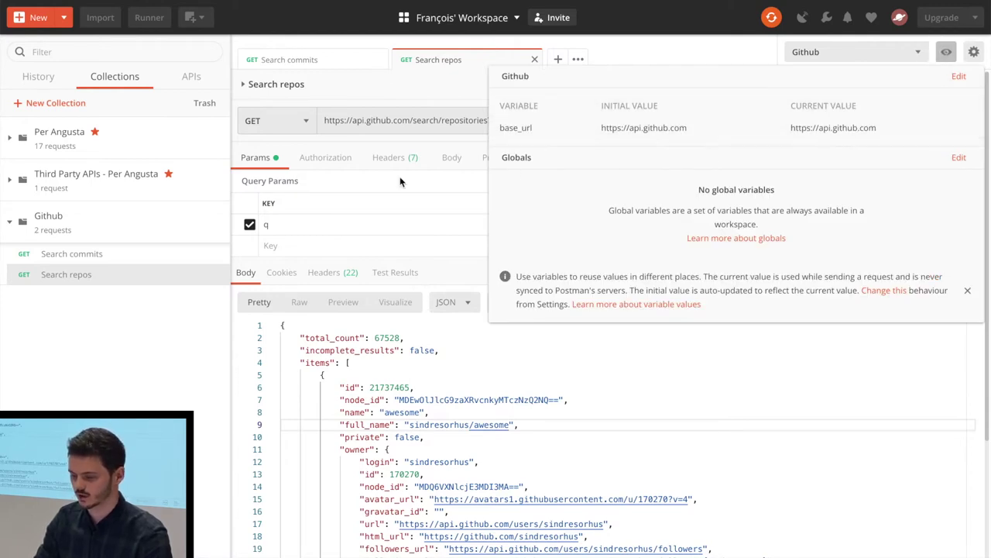
{"action": "left_click", "coordinate": [386, 124]}
{"action": "left_click_drag", "start_coordinate": [410, 120], "coordinate": [307, 126]}
{"action": "key", "text": "BackSpace"}
{"action": "type", "text": "{{"}
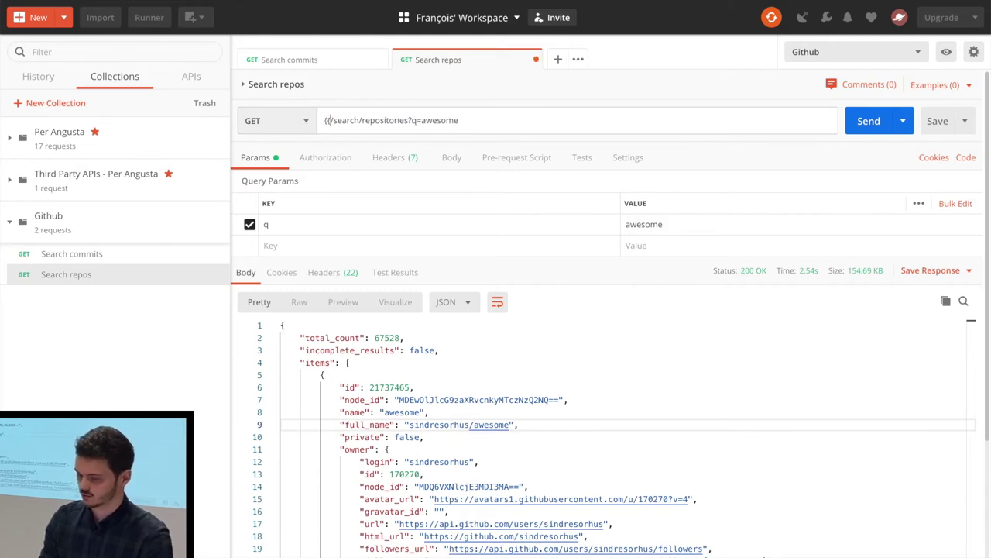
{"action": "type", "text": "base_url"}
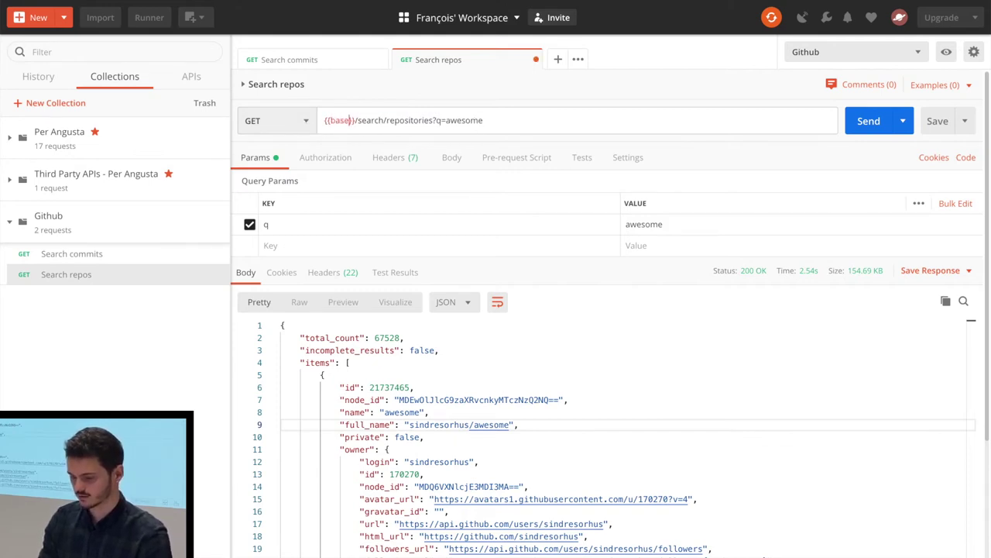
{"action": "left_click", "coordinate": [393, 119]}
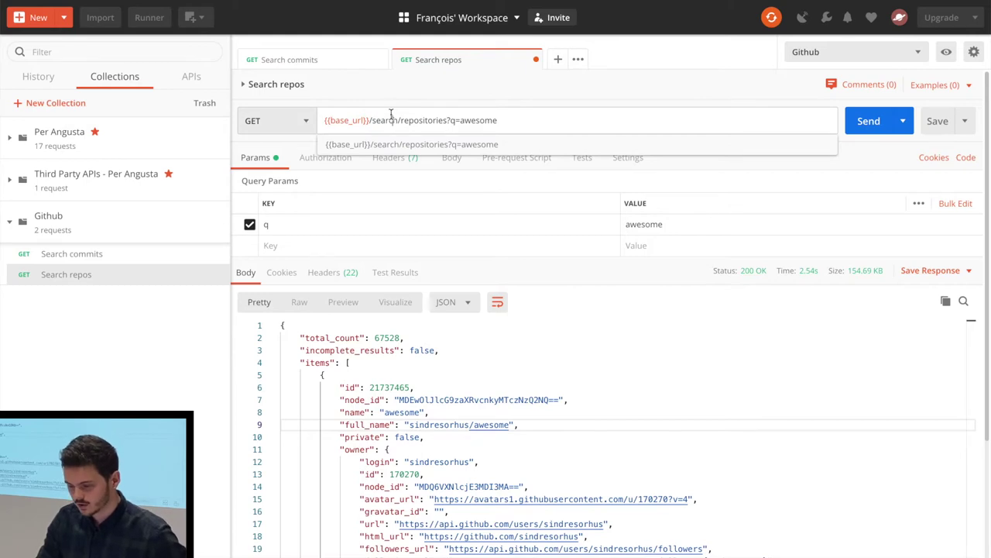
{"action": "mouse_move", "coordinate": [349, 121]}
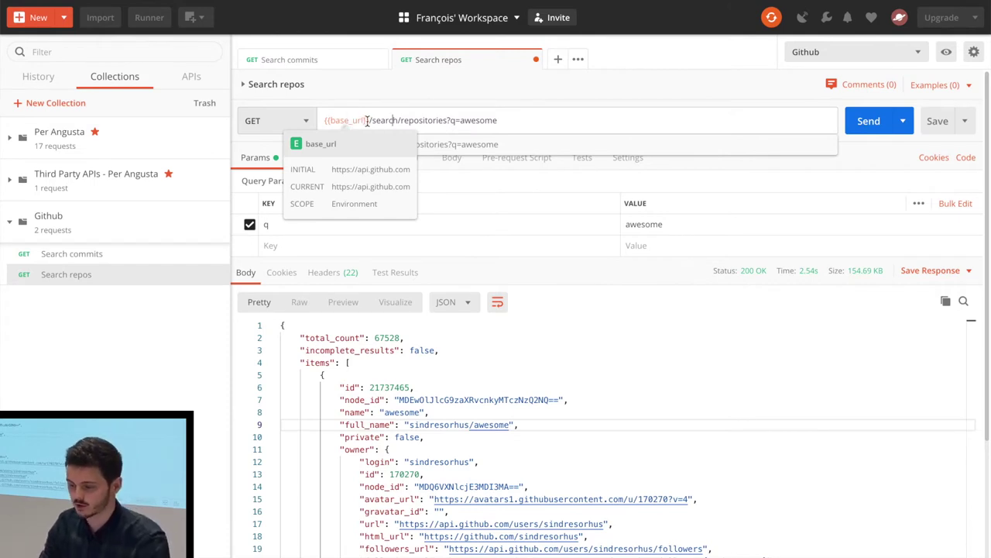
{"action": "double_click", "coordinate": [334, 120]}
{"action": "key", "text": "ctrl+c"}
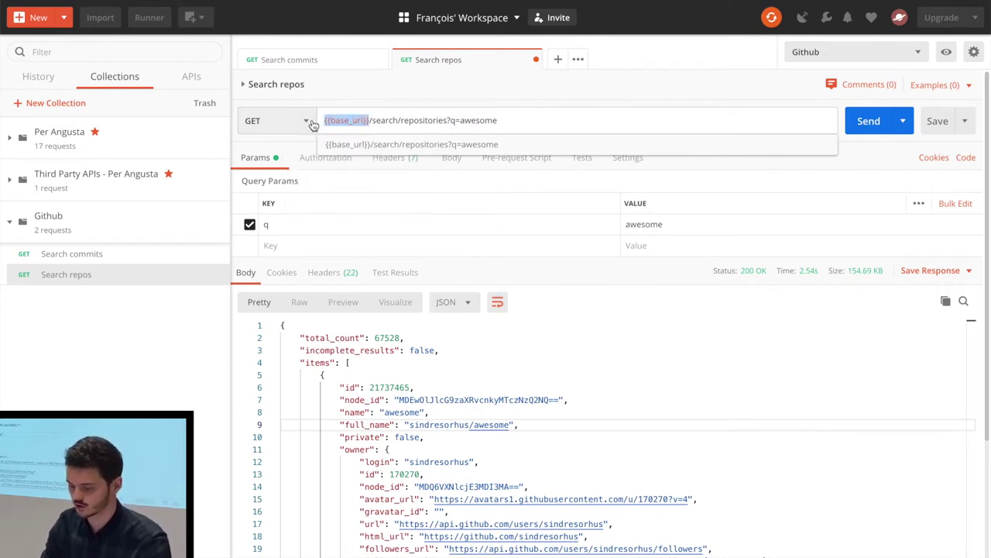
{"action": "left_click", "coordinate": [327, 60]}
{"action": "mouse_move", "coordinate": [412, 121]}
{"action": "left_mouse_down"}
{"action": "mouse_move", "coordinate": [299, 117]}
{"action": "mouse_move", "coordinate": [419, 122]}
{"action": "left_mouse_up"}
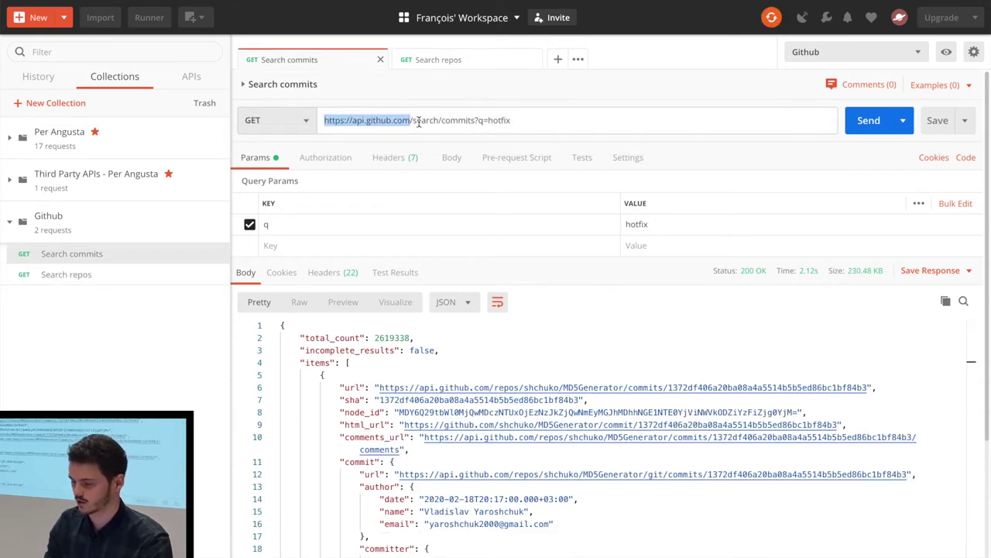
{"action": "key", "text": "ctrl+v"}
{"action": "key", "text": "ctrl+s"}
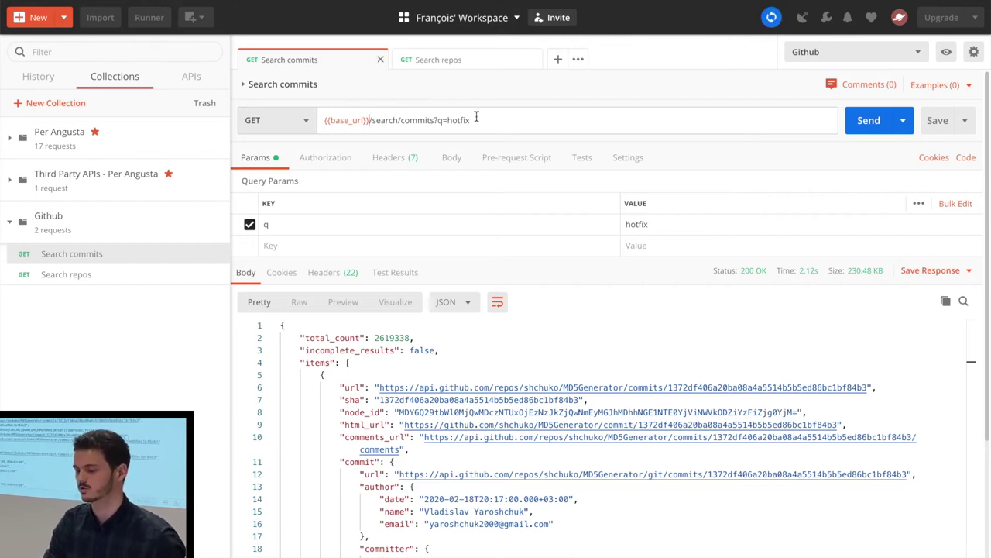
Switch to the slide presentation, advance to the User's repositories slide and highlight its /user/repos path.
{"action": "left_click", "coordinate": [480, 115]}
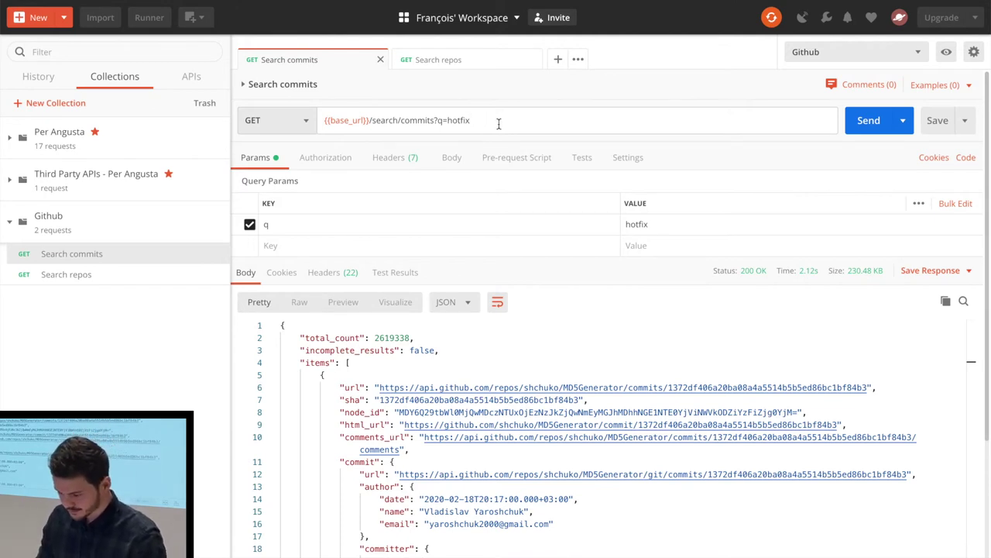
{"action": "key", "text": "alt+Tab"}
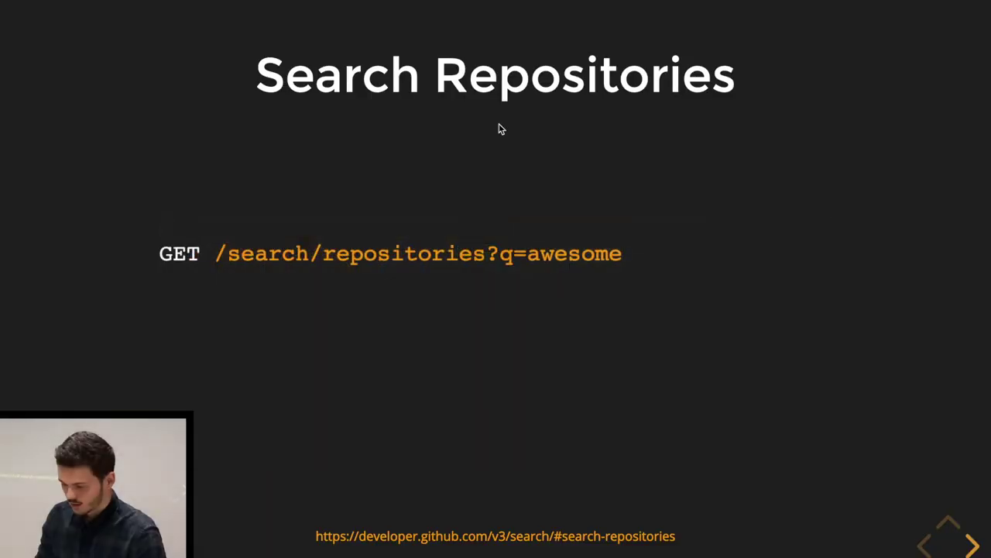
{"action": "key", "text": "Right"}
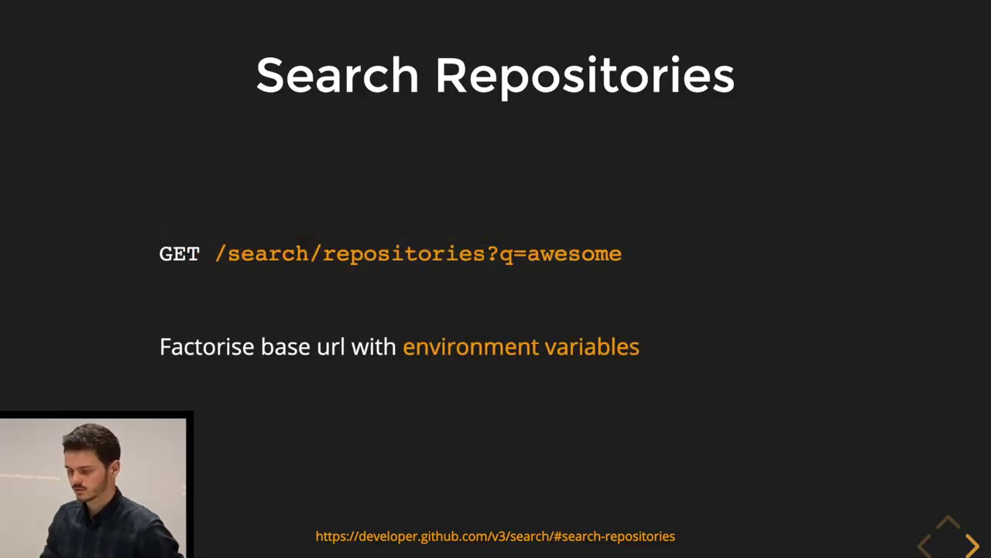
{"action": "key", "text": "Right"}
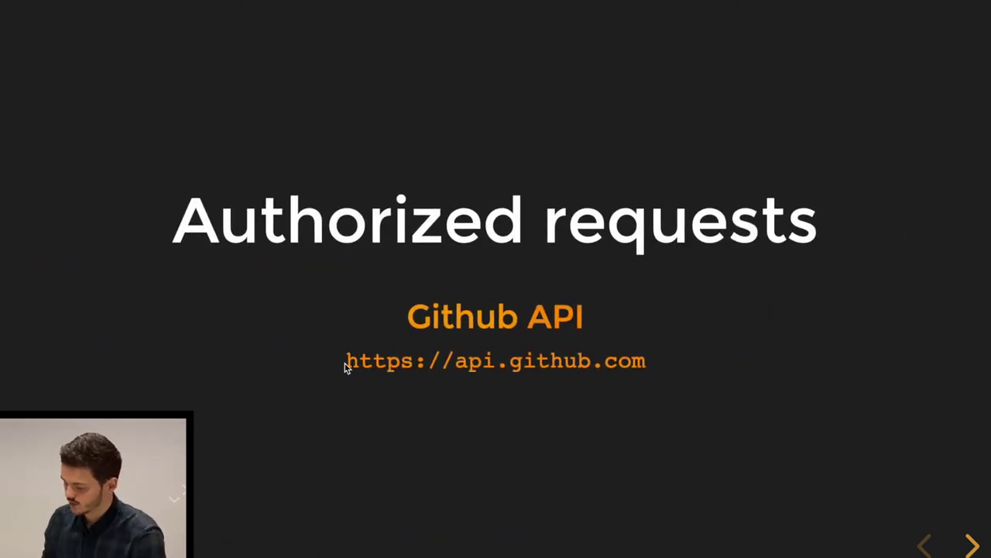
{"action": "key", "text": "Down"}
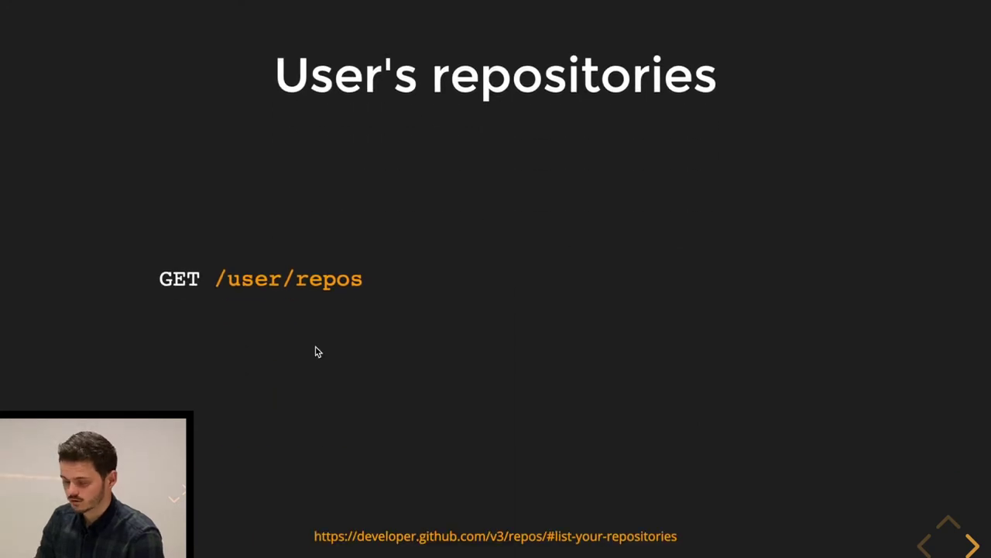
{"action": "left_click_drag", "start_coordinate": [216, 276], "coordinate": [366, 282]}
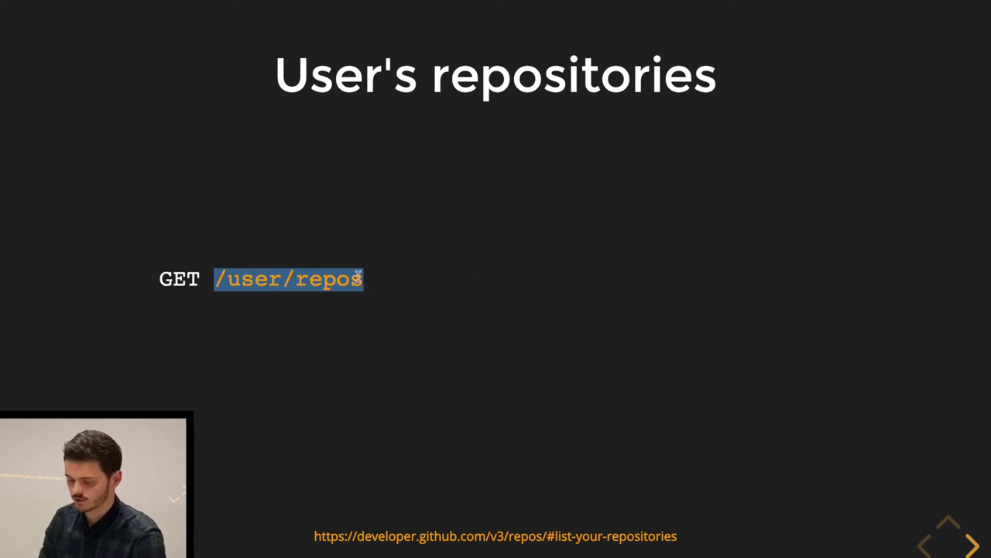
{"action": "left_click", "coordinate": [250, 284]}
Switch back to Postman and create a new GET request with the URL {{base_url}}/user/repos.
{"action": "key", "text": "super+Tab"}
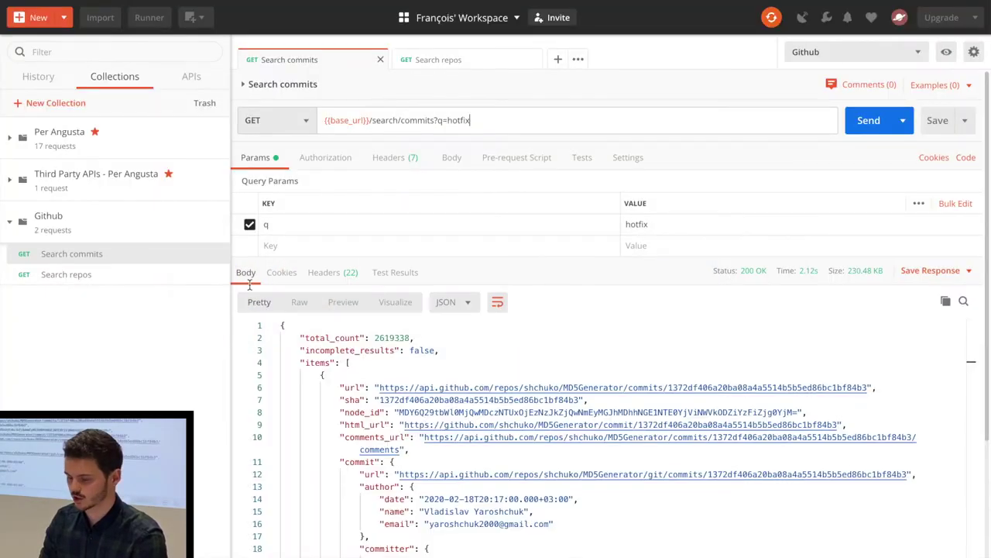
{"action": "left_click", "coordinate": [557, 60]}
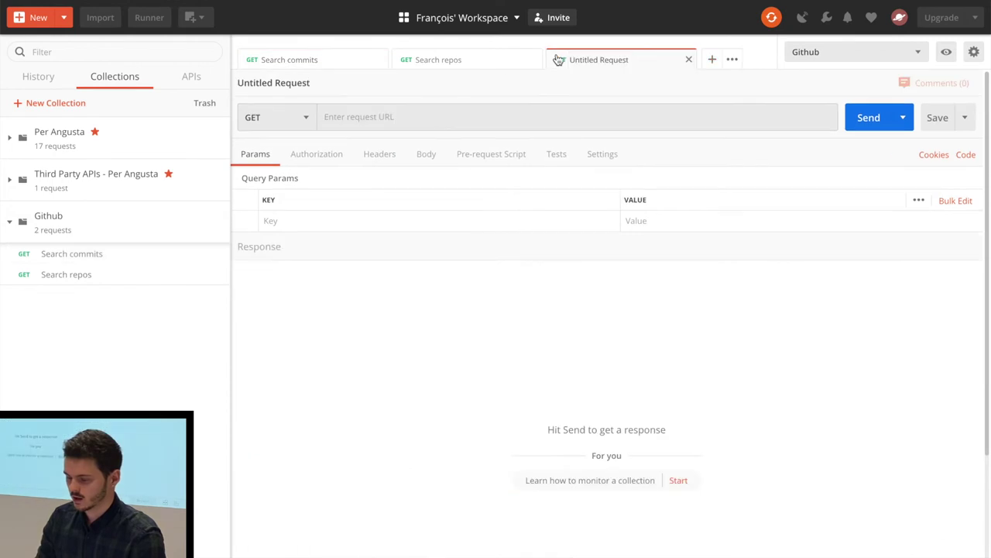
{"action": "type", "text": "{{base"}
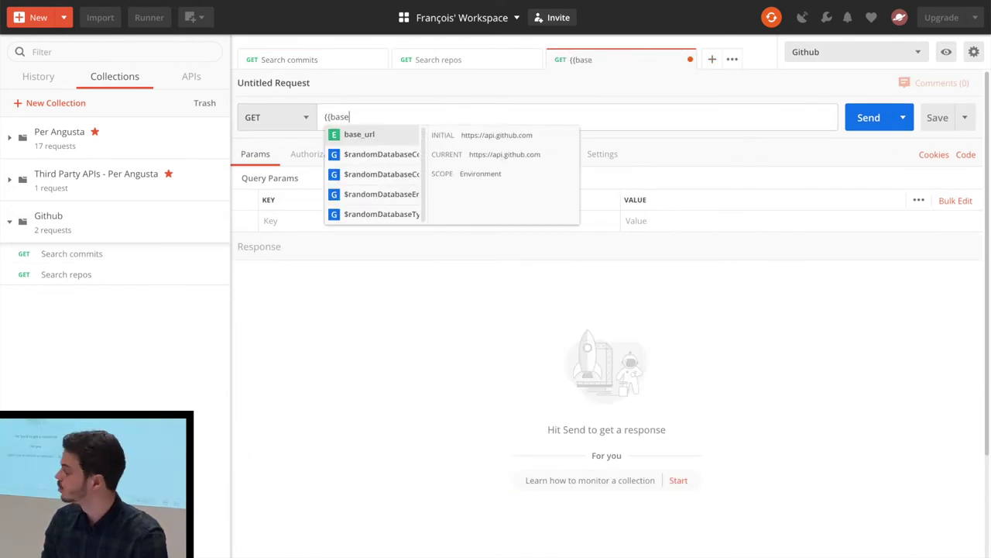
{"action": "key", "text": "Return"}
{"action": "type", "text": "/user/repos"}
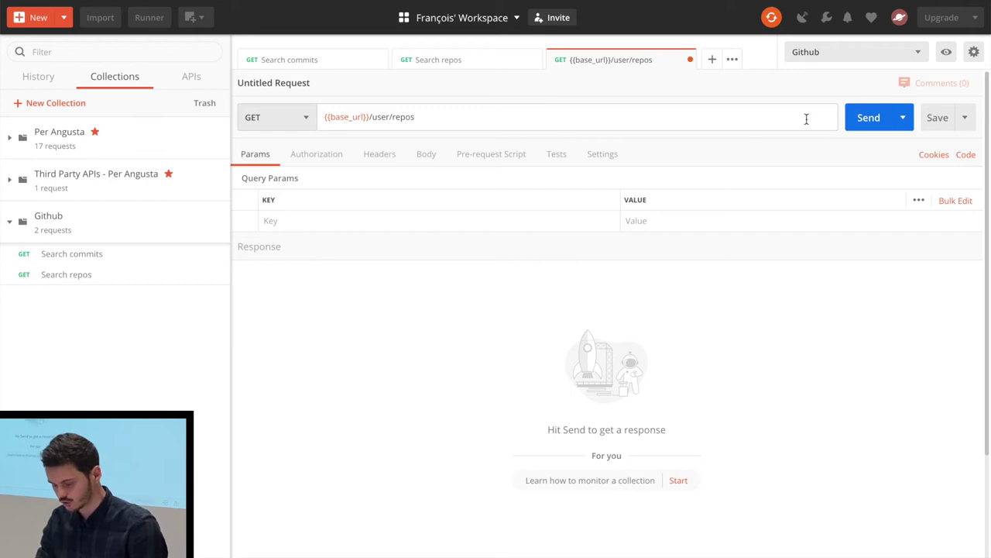
Save the request as List user repos in the Github collection and send it.
{"action": "key", "text": "ctrl+s"}
{"action": "key", "text": "ctrl+a"}
{"action": "key", "text": "BackSpace"}
{"action": "type", "text": "List user"}
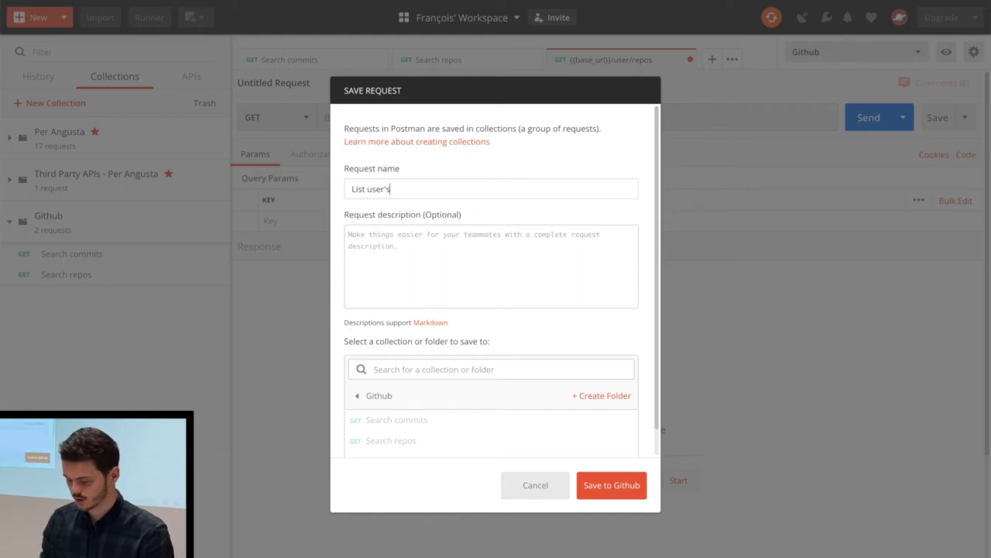
{"action": "type", "text": " respo"}
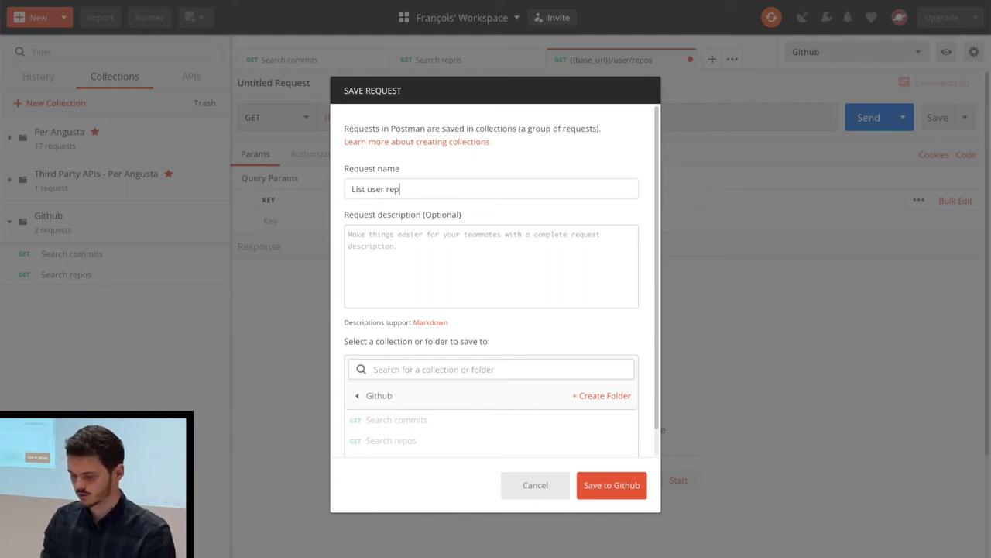
{"action": "type", "text": "os"}
{"action": "left_click", "coordinate": [617, 492]}
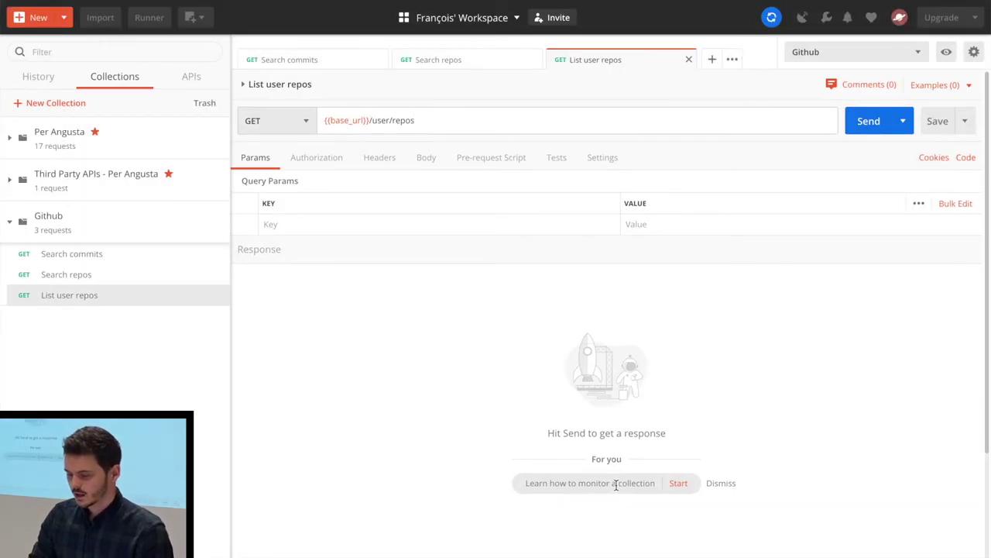
{"action": "left_click", "coordinate": [875, 125]}
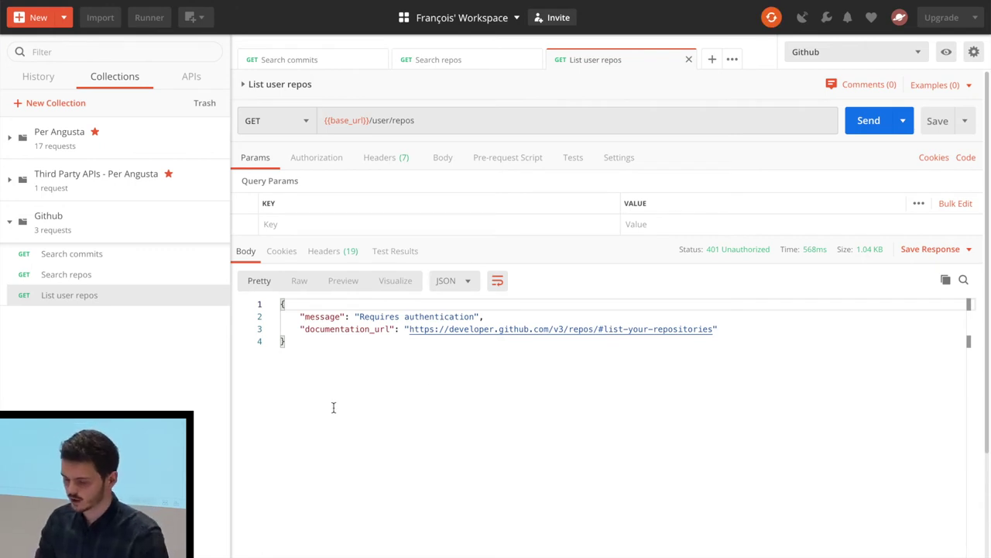
Switch to Firefox, leave the full-screen slides, generate the prepared GitHub personal access token and copy it.
{"action": "key", "text": "super+Tab"}
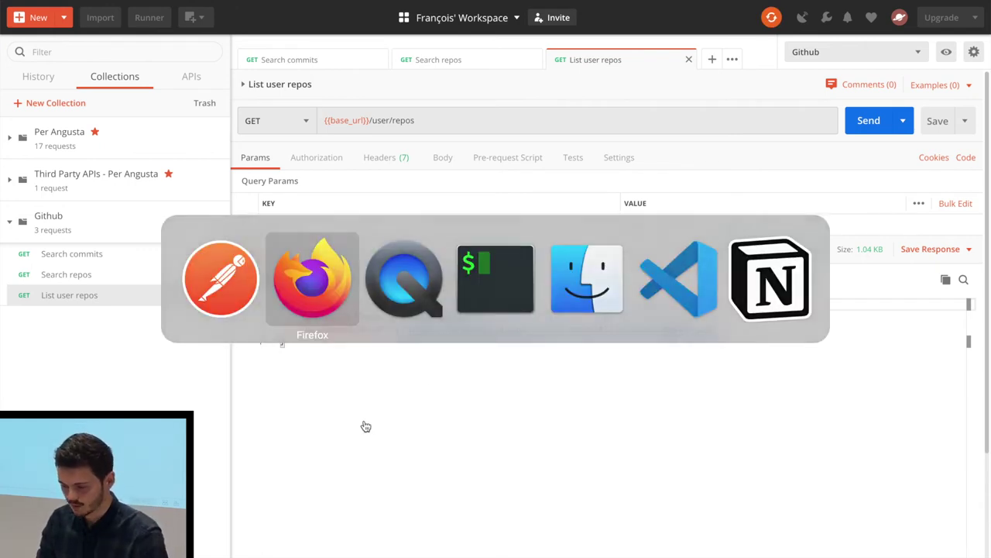
{"action": "key", "text": "Escape"}
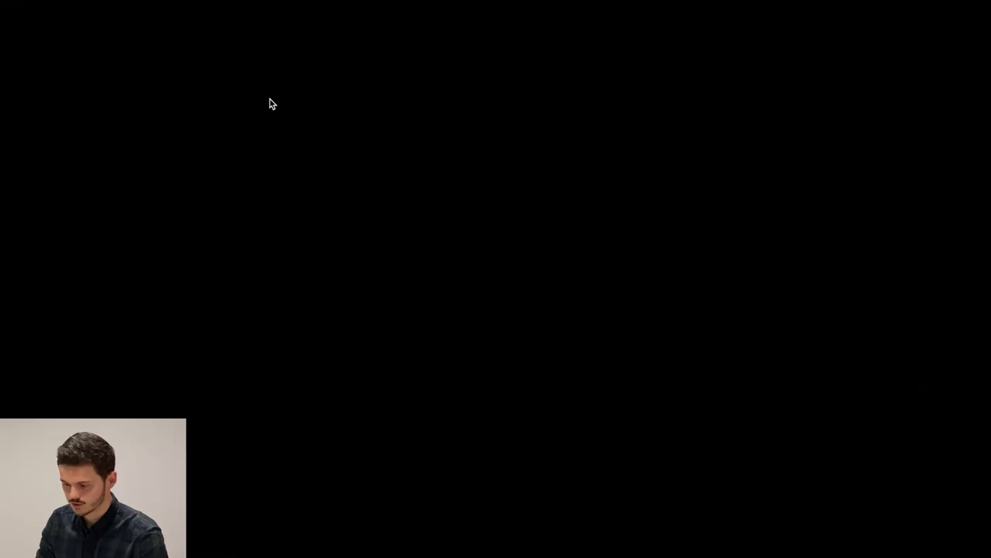
{"action": "left_click", "coordinate": [270, 2]}
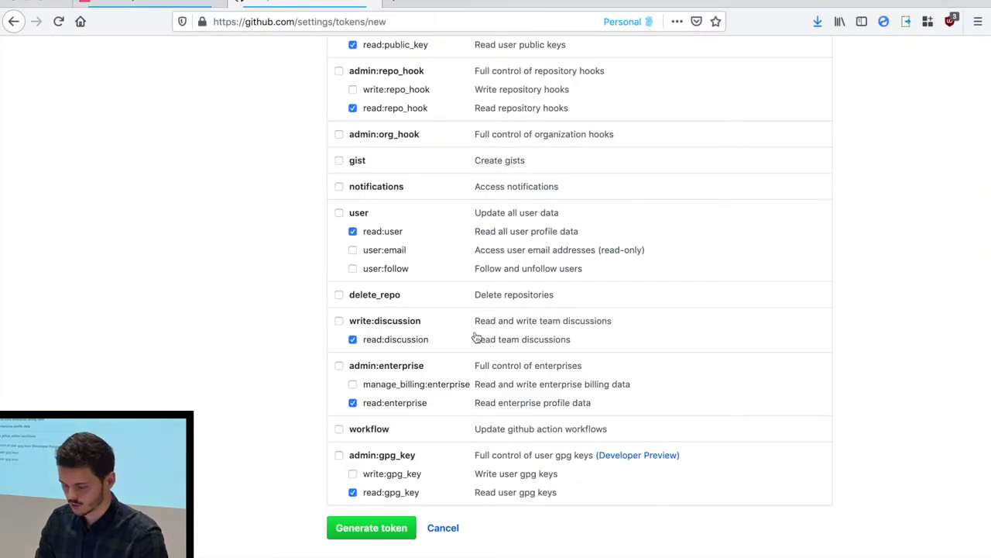
{"action": "left_click", "coordinate": [366, 527]}
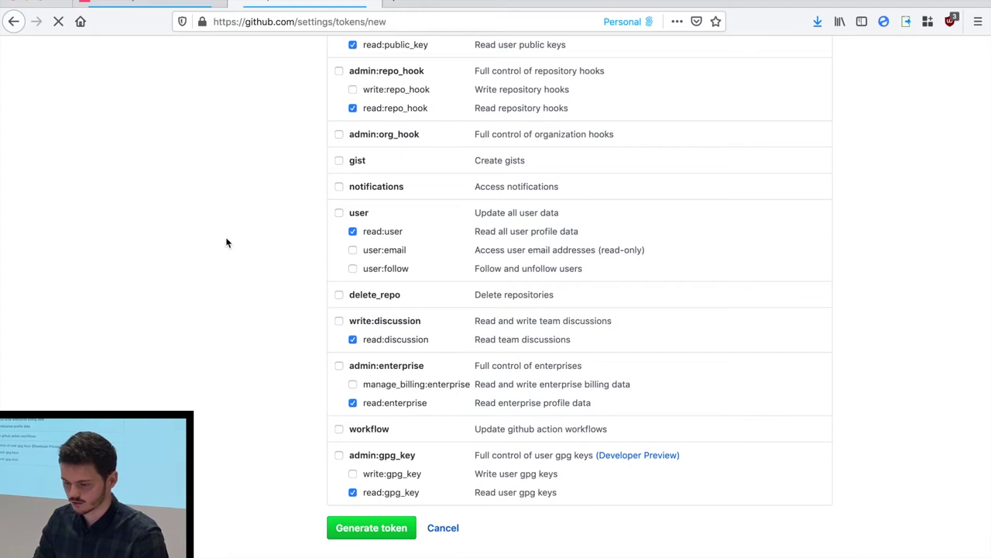
{"action": "double_click", "coordinate": [461, 256]}
{"action": "key", "text": "ctrl+c"}
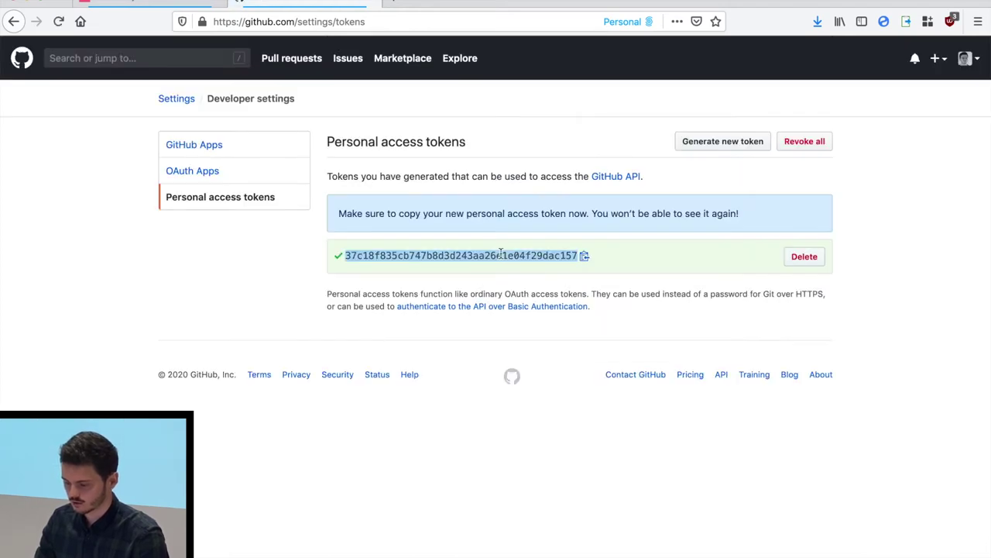
Put the User's repositories slide back in full screen and switch back to Postman.
{"action": "left_click", "coordinate": [155, 6]}
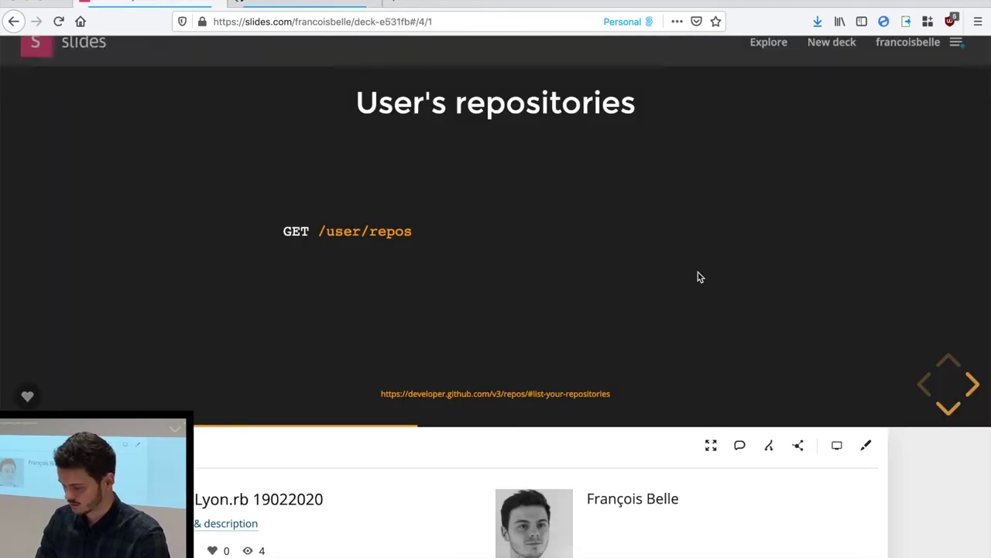
{"action": "left_click", "coordinate": [705, 449]}
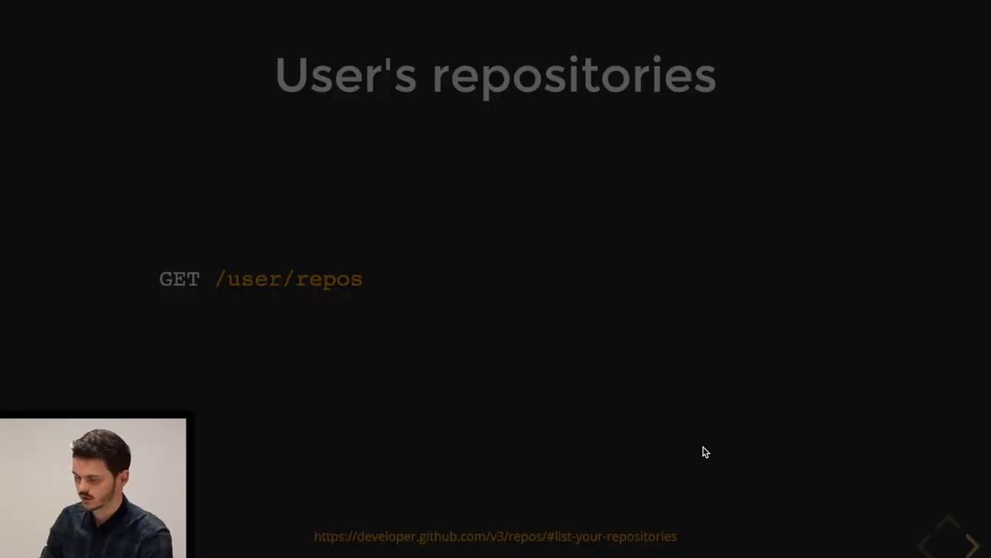
{"action": "key", "text": "super+Tab"}
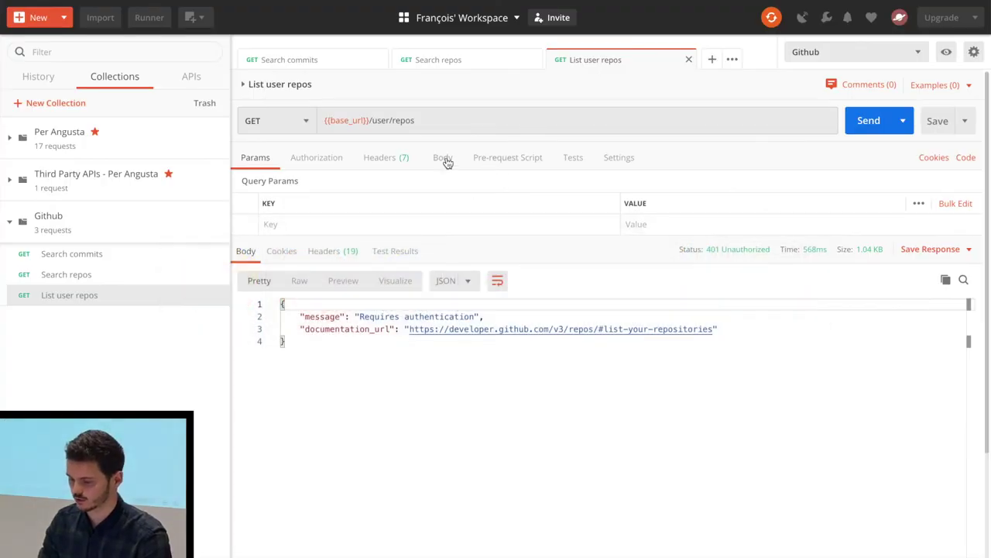
Add an Authorization header to List user repos with the value Bearer followed by the copied access token.
{"action": "left_click", "coordinate": [382, 158]}
{"action": "left_click", "coordinate": [325, 224]}
{"action": "type", "text": "auth"}
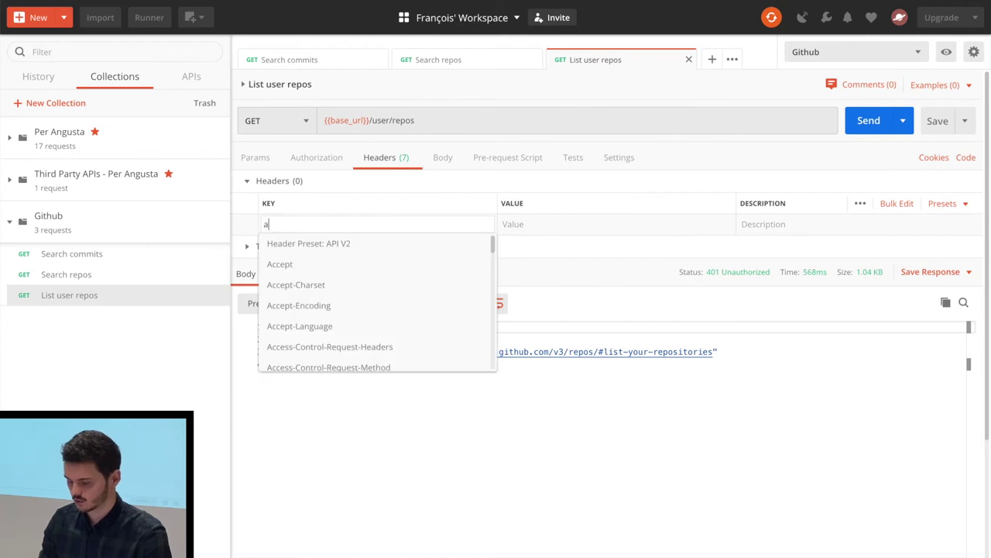
{"action": "left_click", "coordinate": [306, 244]}
{"action": "left_click", "coordinate": [531, 224]}
{"action": "type", "text": "Bearer"}
{"action": "key", "text": "ctrl+v"}
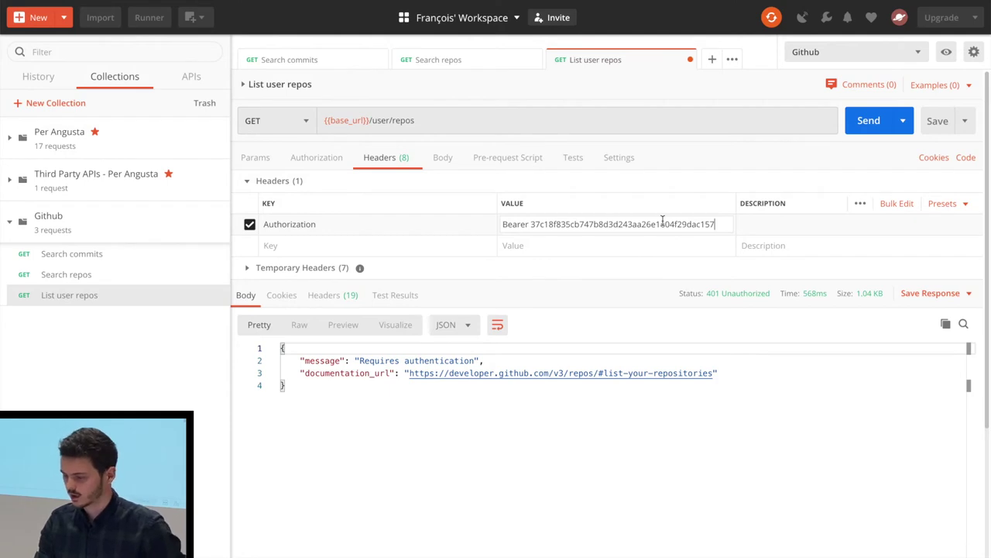
Send the List user repos request and look through the JSON response body.
{"action": "left_click", "coordinate": [869, 122]}
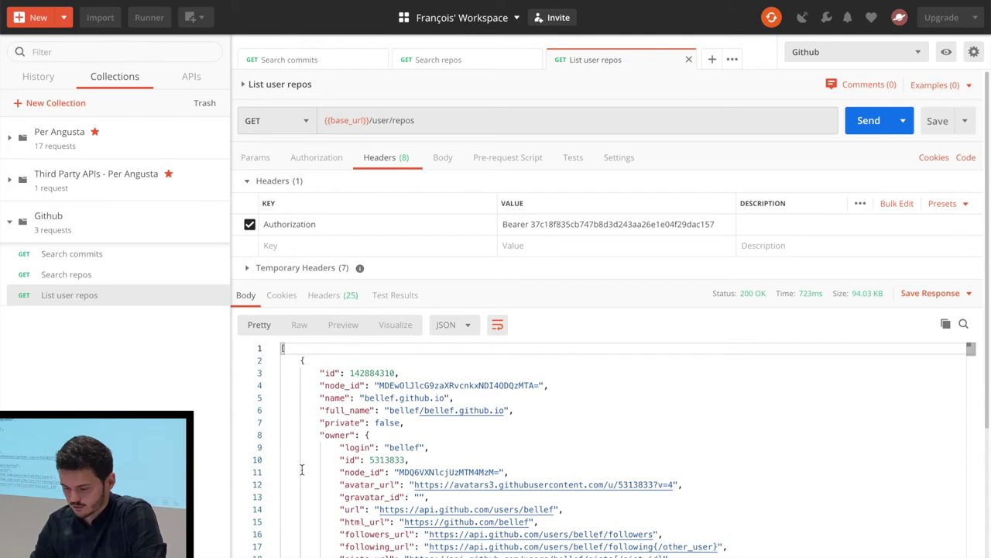
{"action": "scroll", "coordinate": [305, 462], "scroll_direction": "down", "scroll_amount": 20}
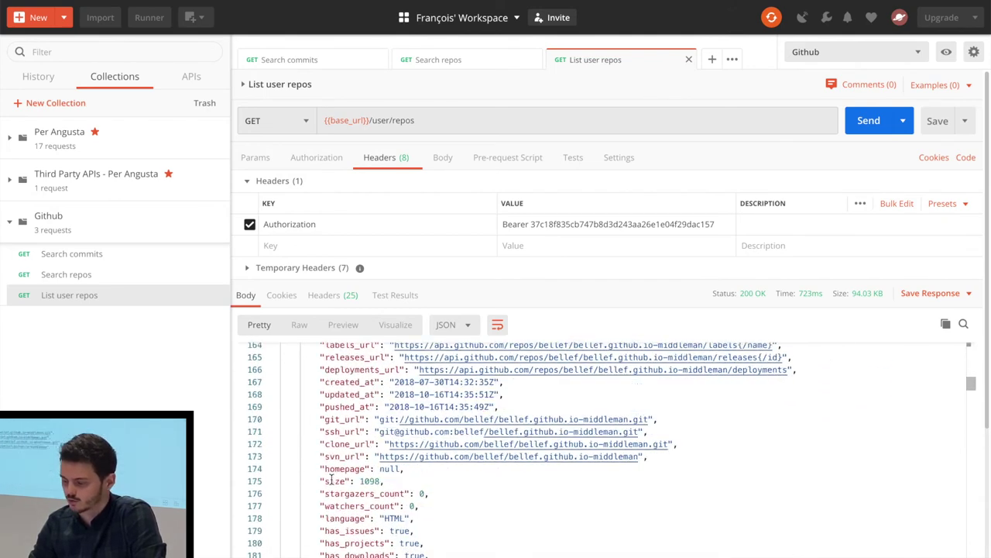
{"action": "scroll", "coordinate": [331, 478], "scroll_direction": "up", "scroll_amount": 20}
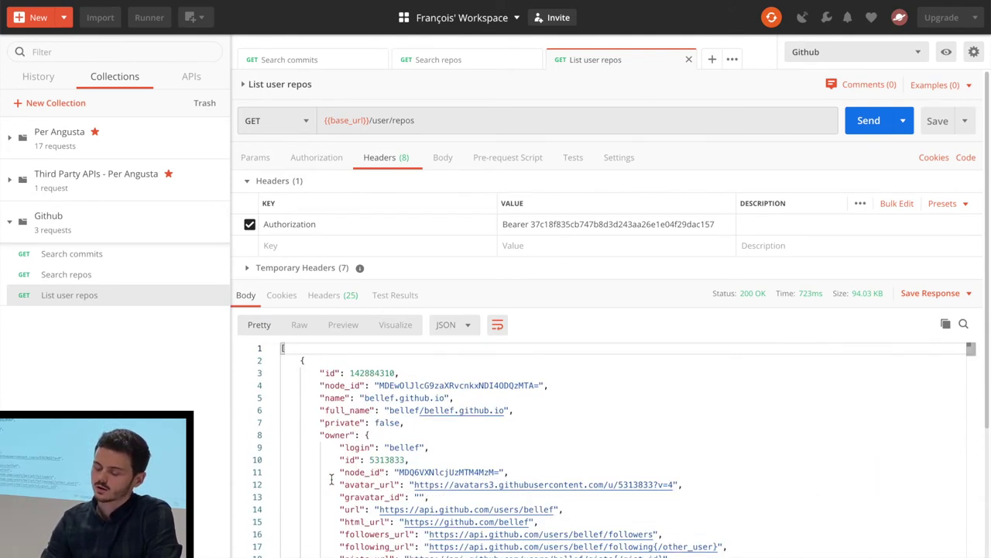
Add an access_token variable to the Github environment with the header's access token as initial value, and update the environment.
{"action": "double_click", "coordinate": [580, 224]}
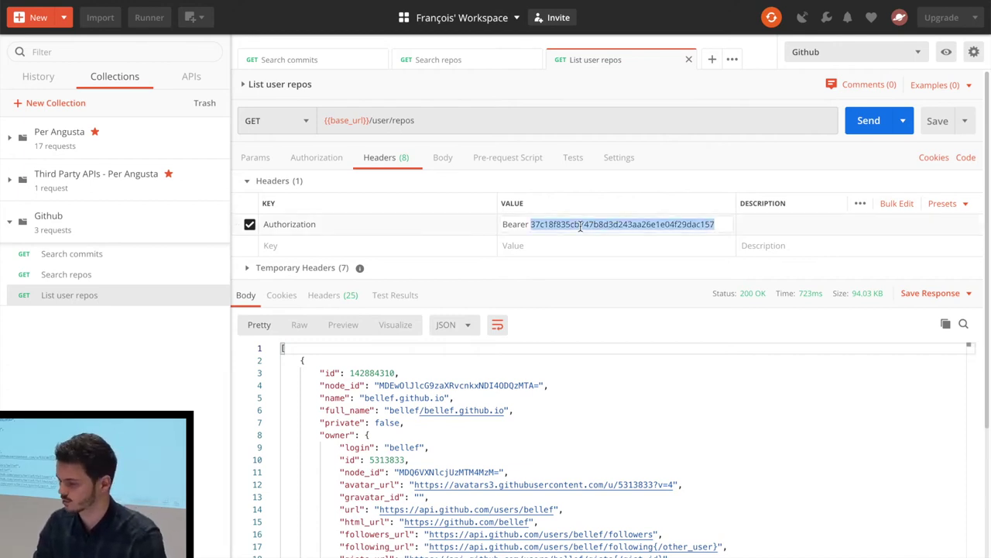
{"action": "left_click", "coordinate": [975, 53]}
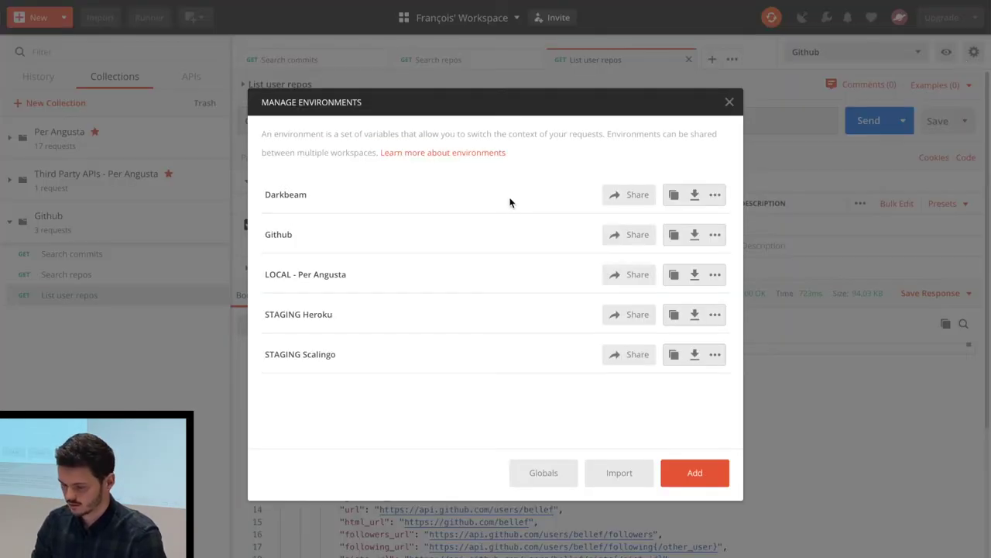
{"action": "left_click", "coordinate": [280, 234]}
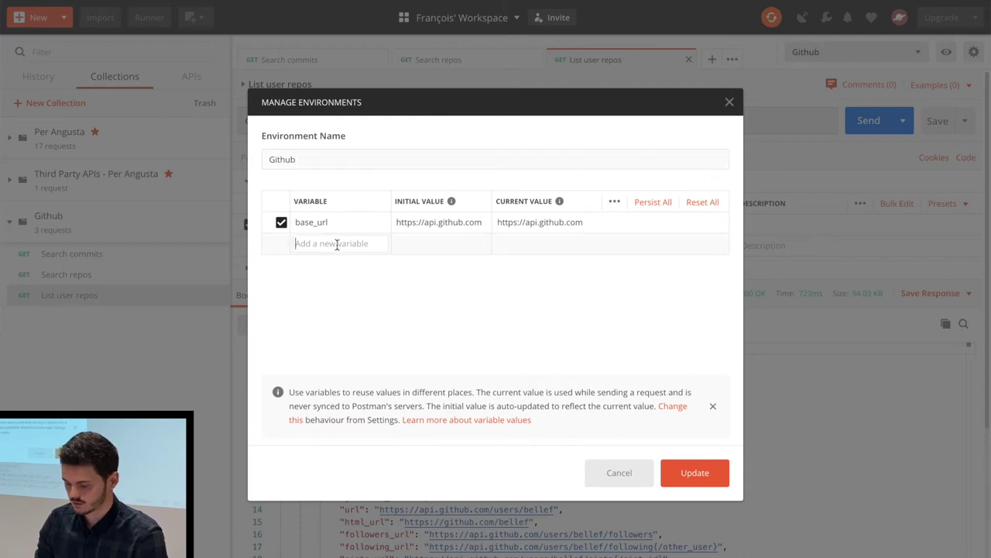
{"action": "left_click", "coordinate": [337, 245]}
{"action": "type", "text": "access_token"}
{"action": "key", "text": "ctrl+v"}
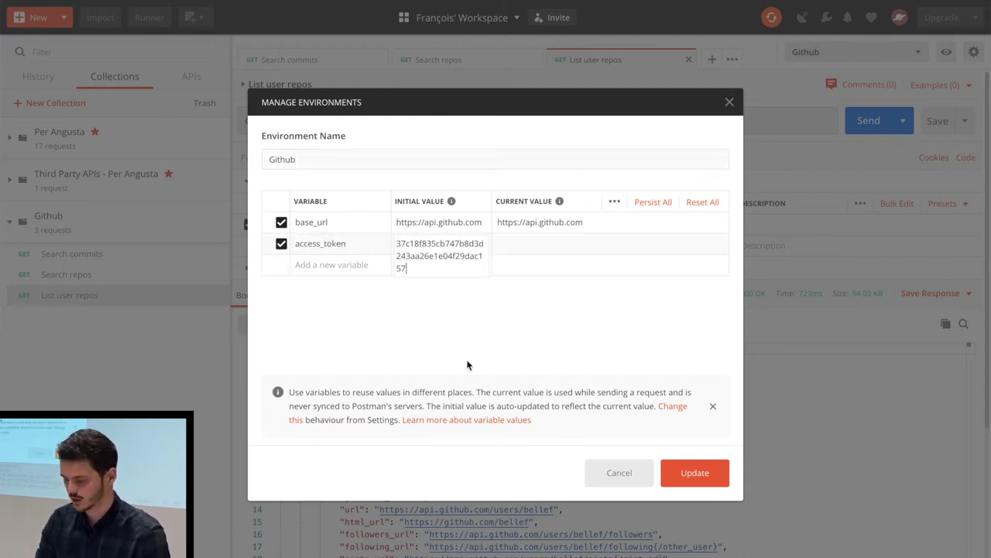
{"action": "left_click", "coordinate": [704, 472]}
{"action": "left_click", "coordinate": [730, 102]}
Replace the token in the Authorization header with {{access_token}} after Bearer and resend the request.
{"action": "left_click_drag", "start_coordinate": [530, 224], "coordinate": [716, 224]}
{"action": "key", "text": "BackSpace"}
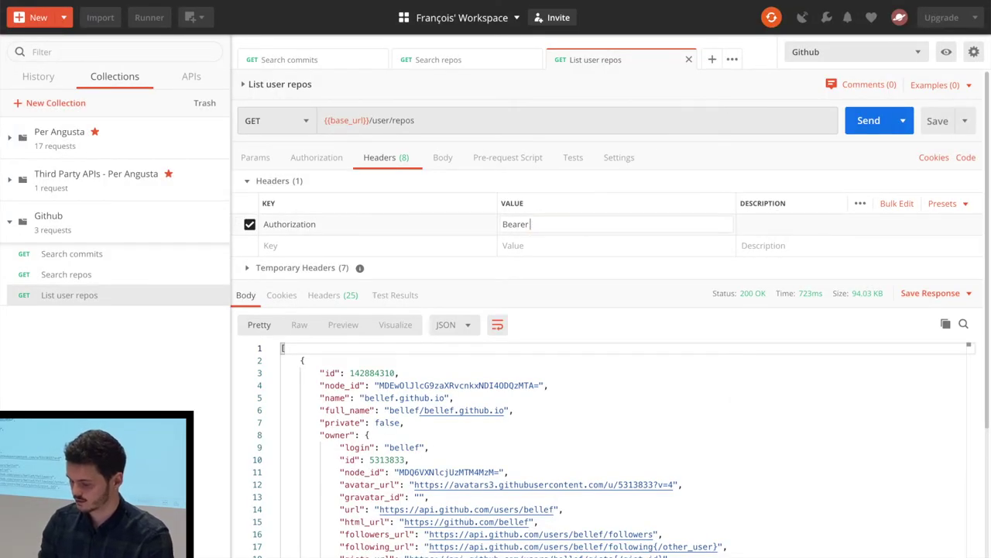
{"action": "type", "text": "{{acc"}
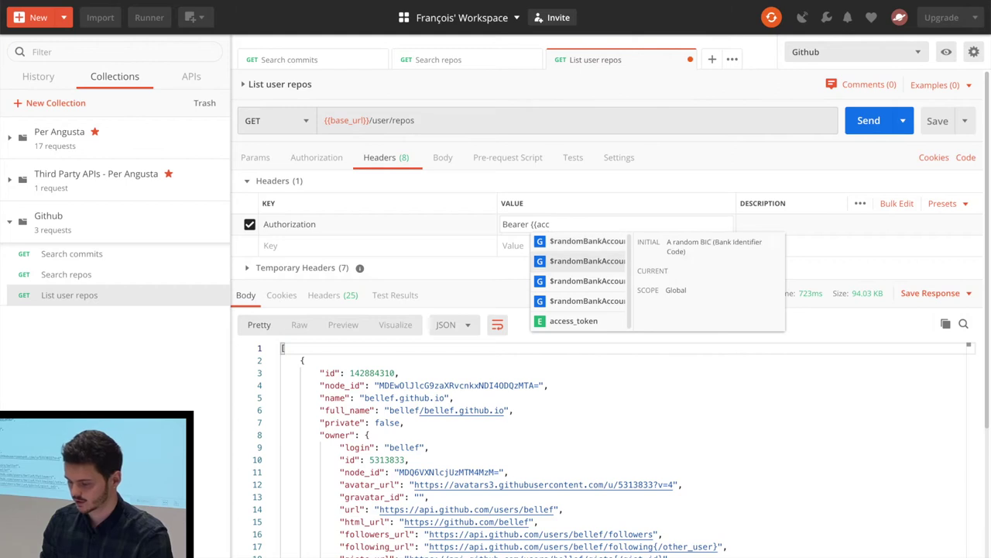
{"action": "left_click", "coordinate": [742, 223]}
{"action": "left_click", "coordinate": [550, 223]}
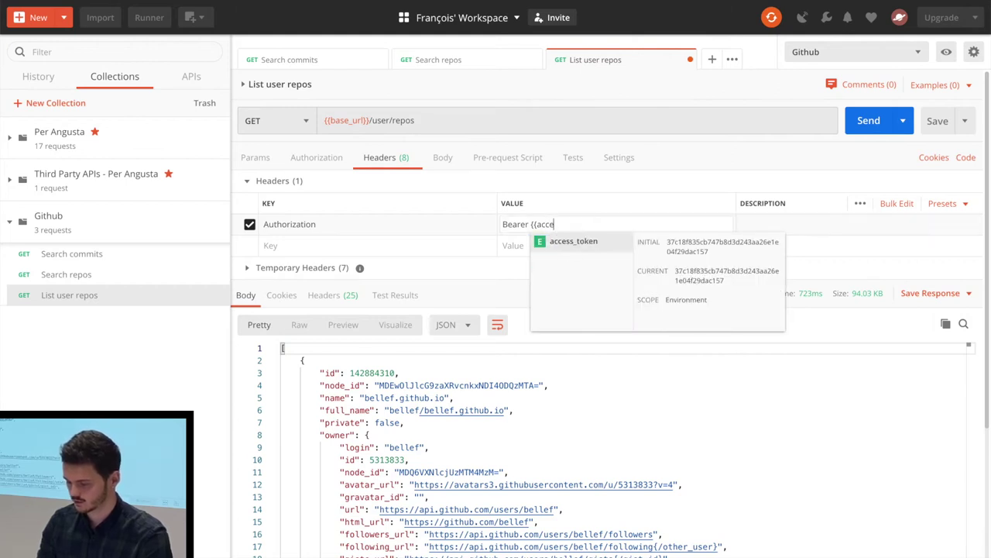
{"action": "left_click", "coordinate": [565, 242]}
{"action": "left_click", "coordinate": [859, 120]}
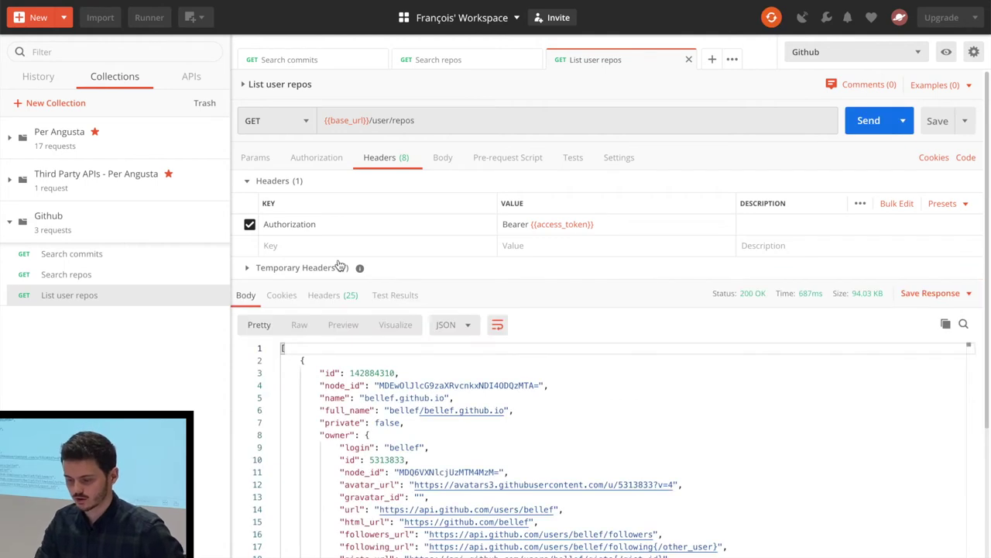
Set the authorization type of the List user repos request to Bearer Token.
{"action": "left_click", "coordinate": [326, 159]}
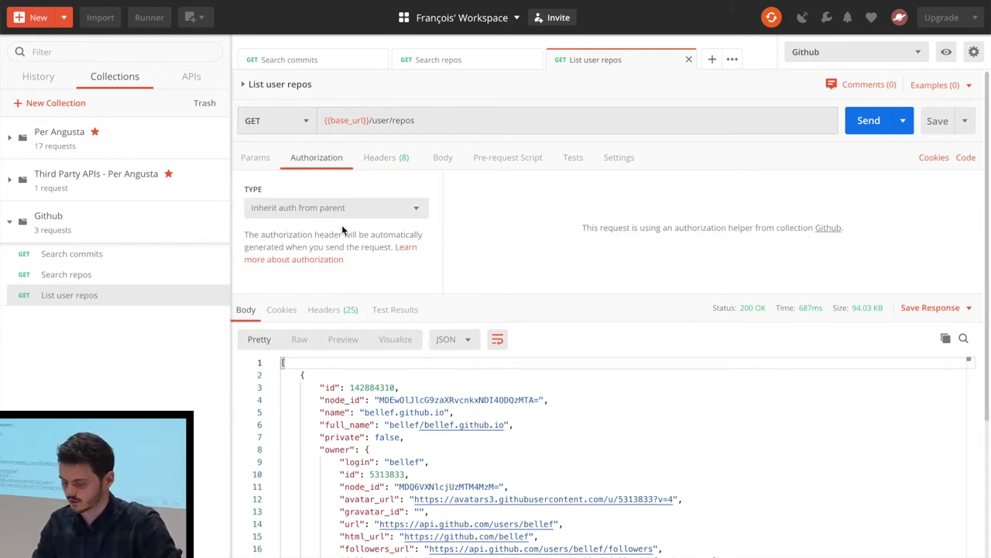
{"action": "left_click", "coordinate": [375, 220]}
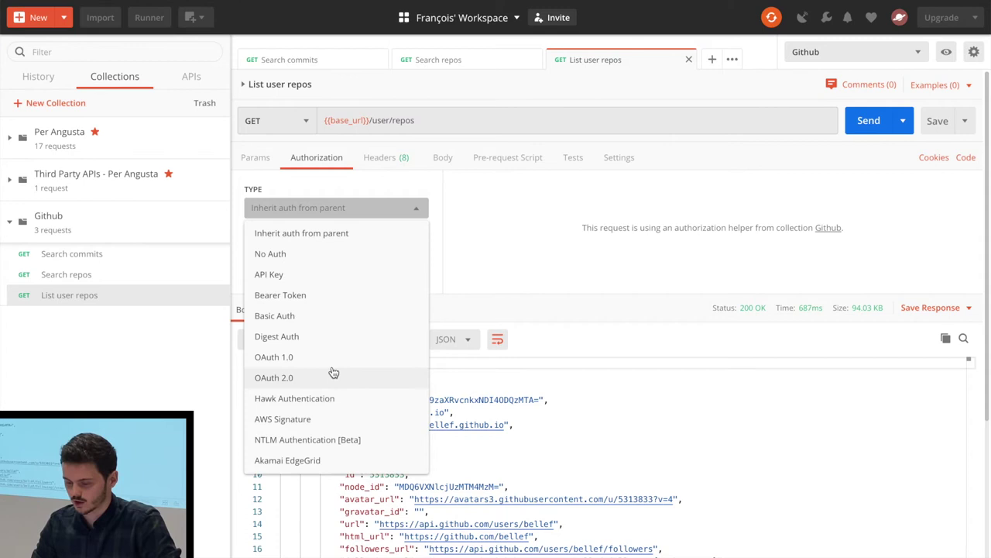
{"action": "left_click", "coordinate": [305, 293]}
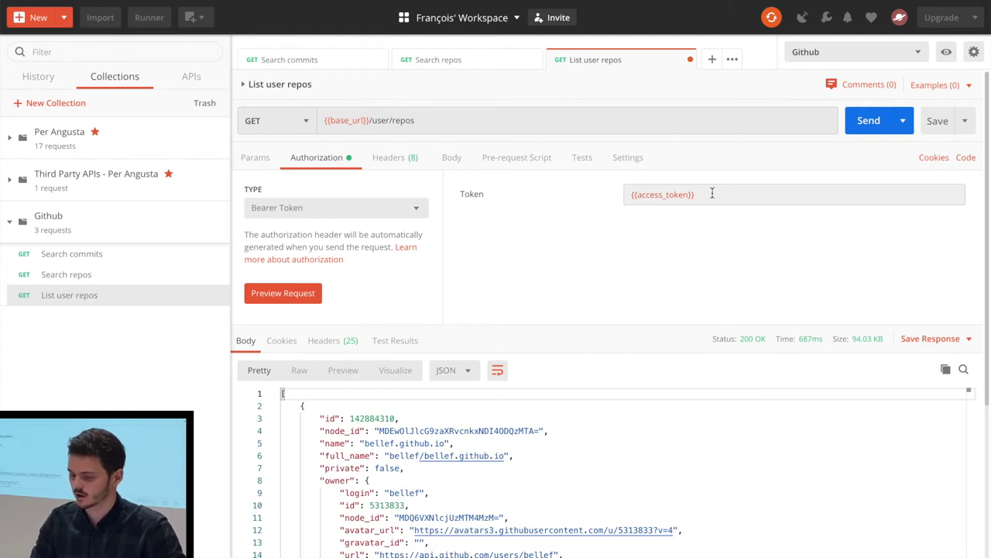
Delete the manually added Authorization header from List user repos and resend the request.
{"action": "left_click", "coordinate": [396, 157]}
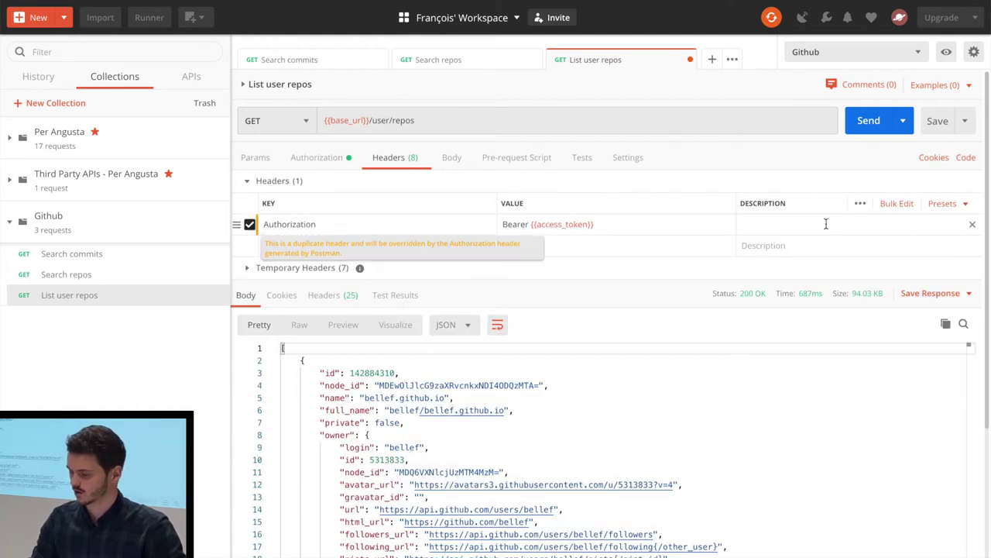
{"action": "left_click", "coordinate": [974, 224]}
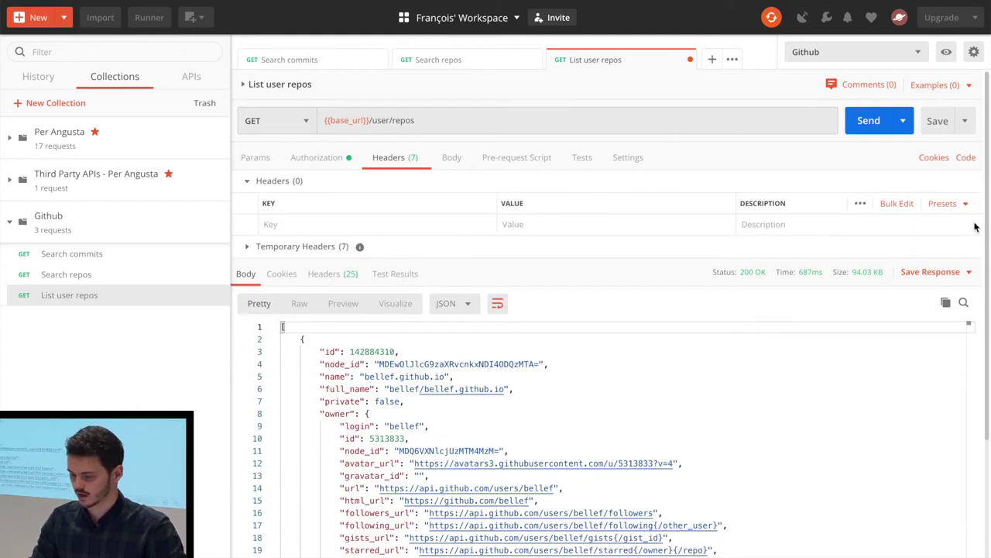
{"action": "left_click", "coordinate": [340, 167]}
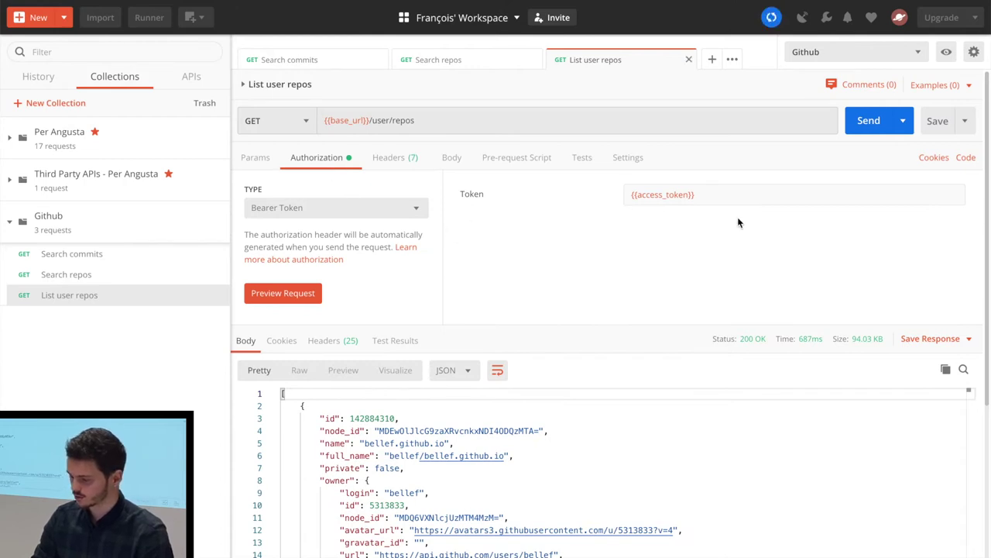
{"action": "left_click", "coordinate": [854, 118]}
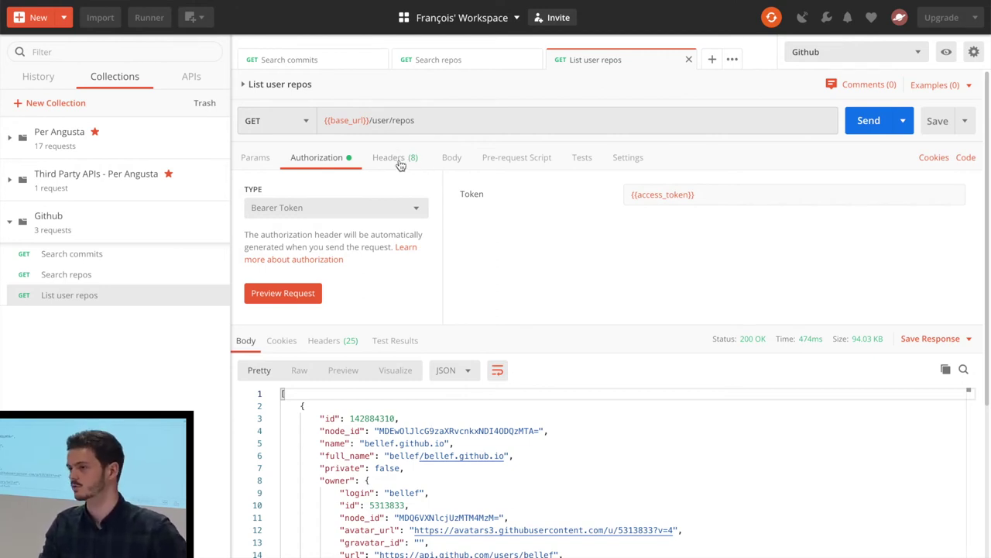
Examine the generated Authorization header among the request's temporary headers, and collapse the list again.
{"action": "left_click", "coordinate": [400, 161]}
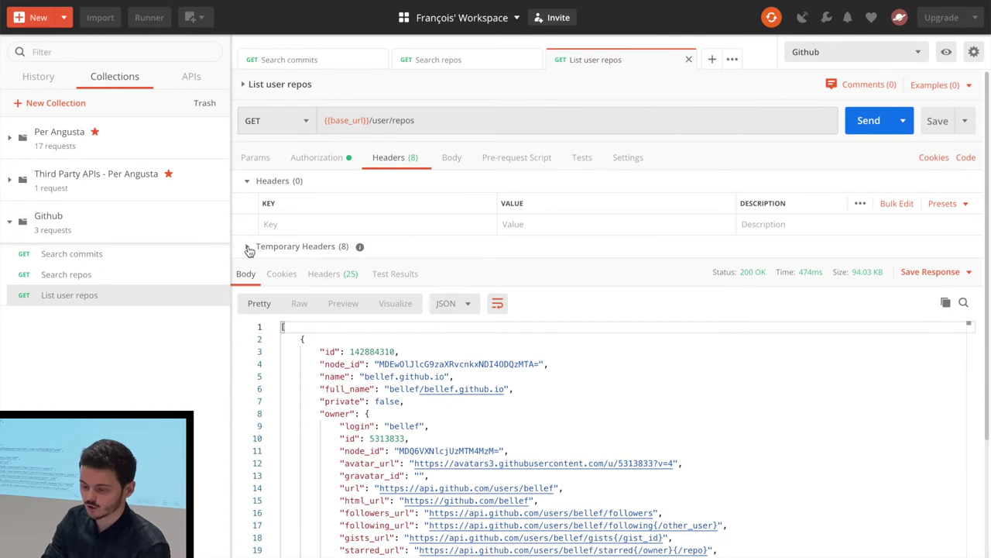
{"action": "left_click", "coordinate": [248, 248]}
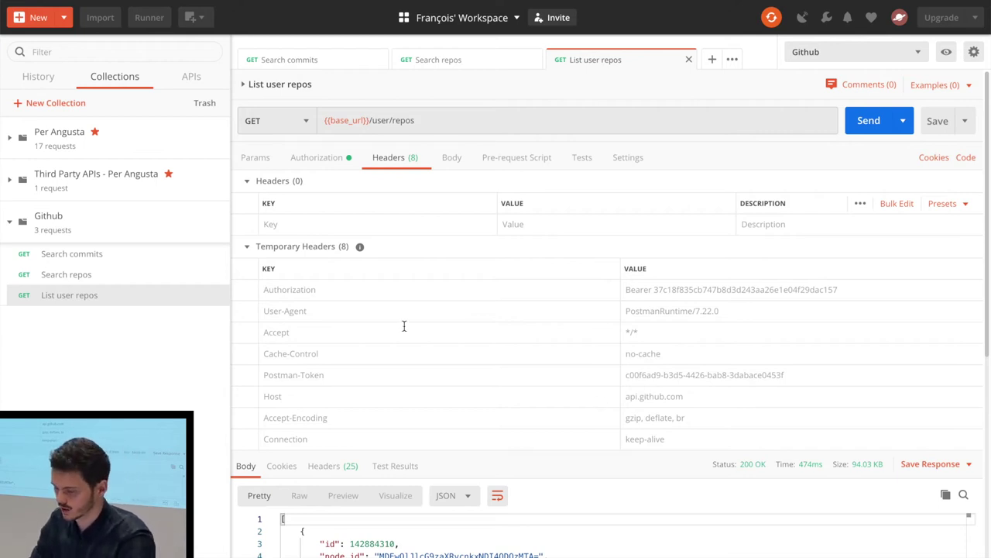
{"action": "left_click_drag", "start_coordinate": [626, 290], "coordinate": [881, 288]}
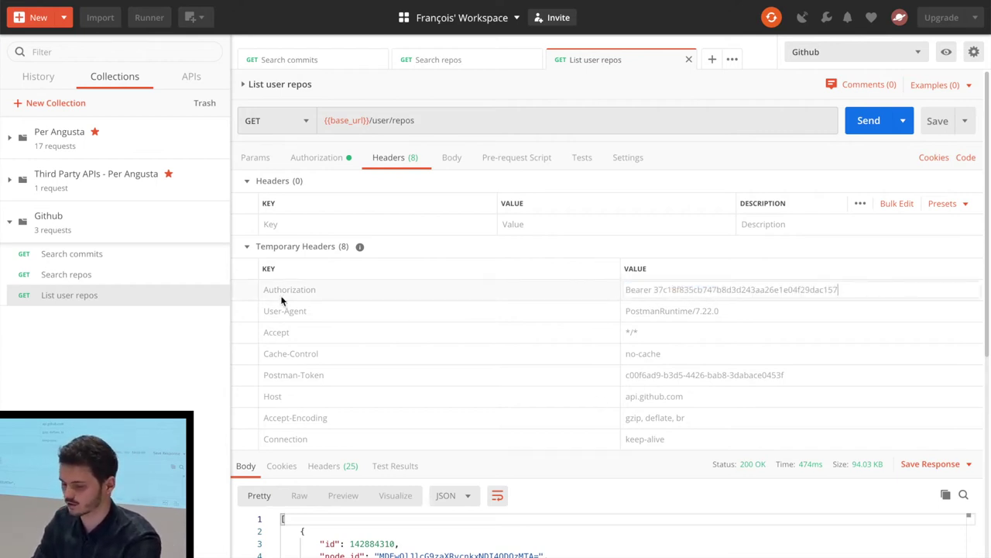
{"action": "left_click", "coordinate": [247, 249]}
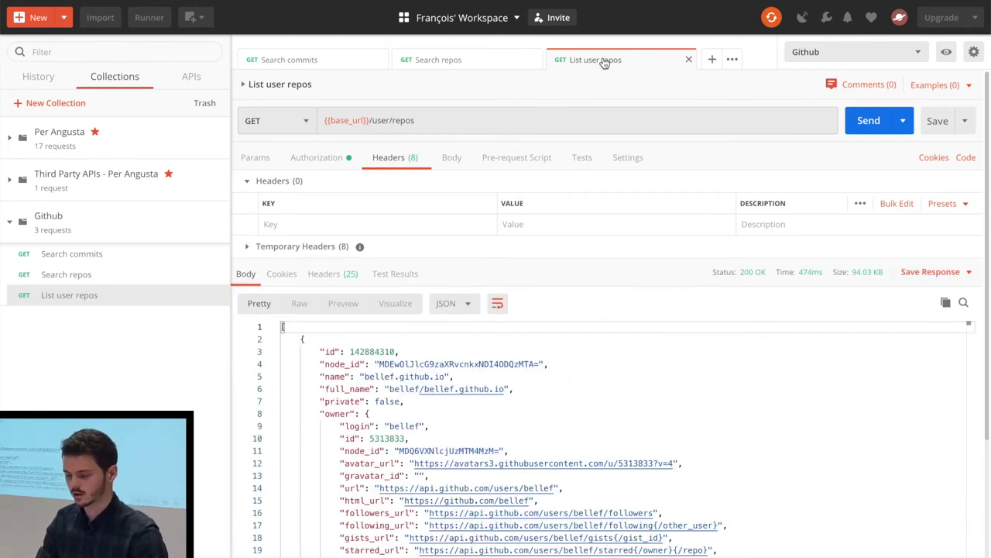
{"action": "key", "text": "super+Tab"}
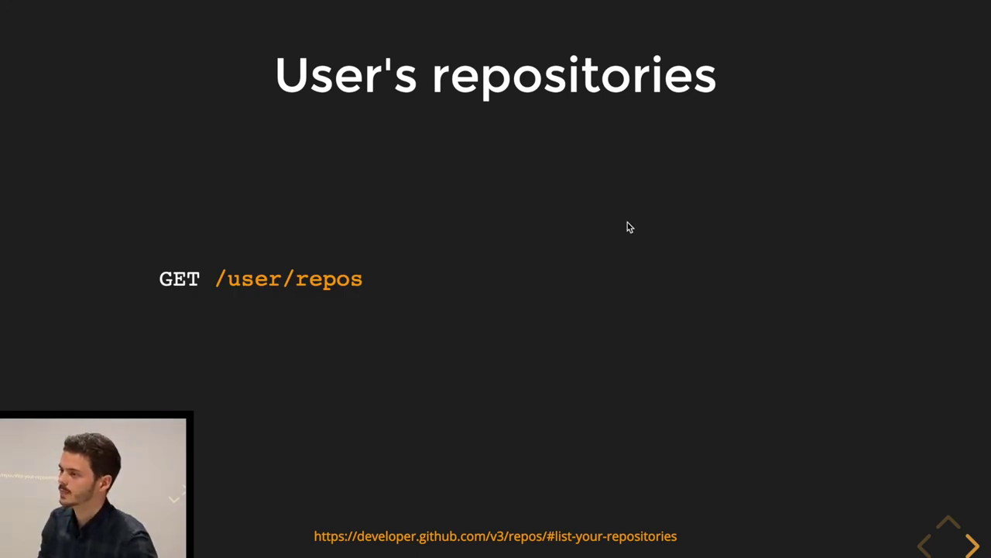
{"action": "key", "text": "super+Tab"}
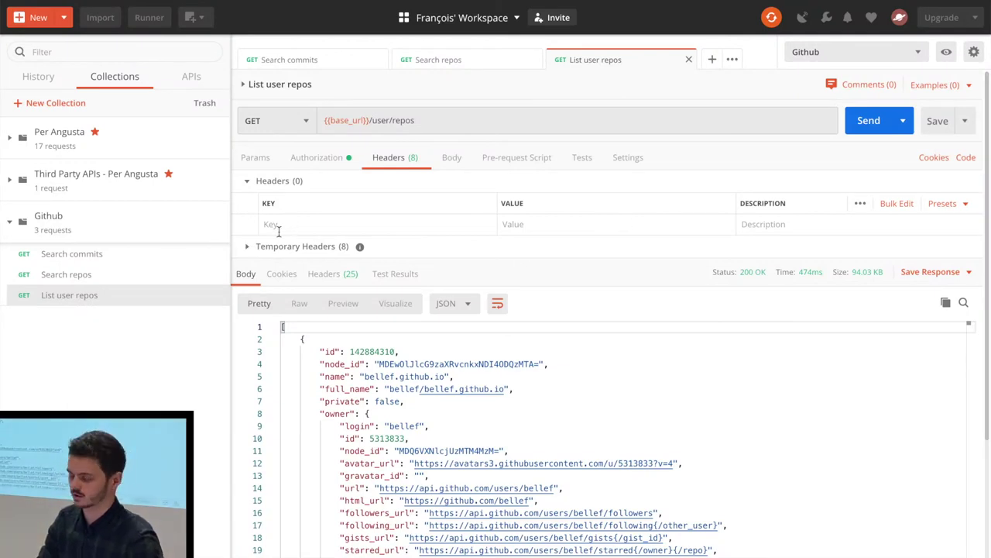
Switch to the slide presentation, advance to the User's issues slide and copy the path /user/issues.
{"action": "key", "text": "super+Tab"}
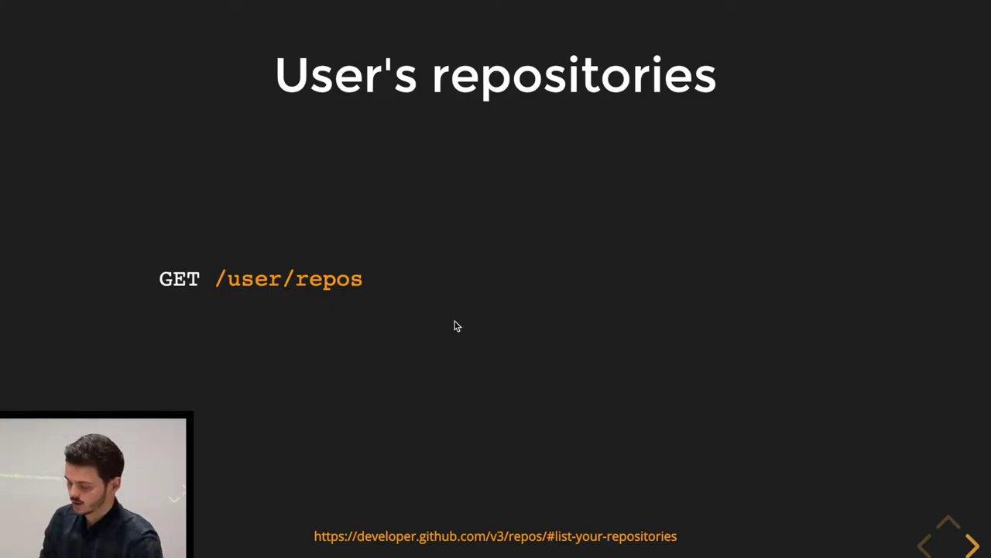
{"action": "key", "text": "Right"}
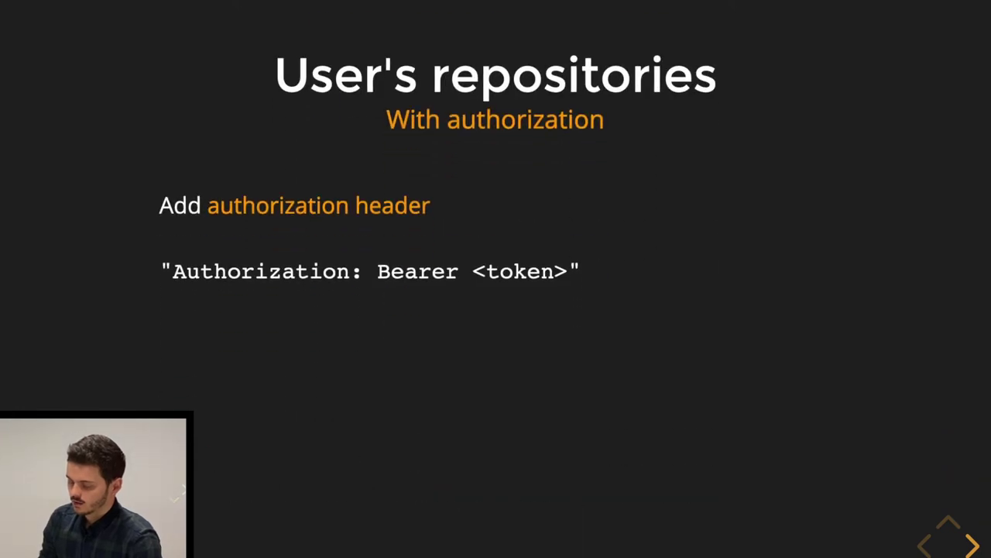
{"action": "key", "text": "Right"}
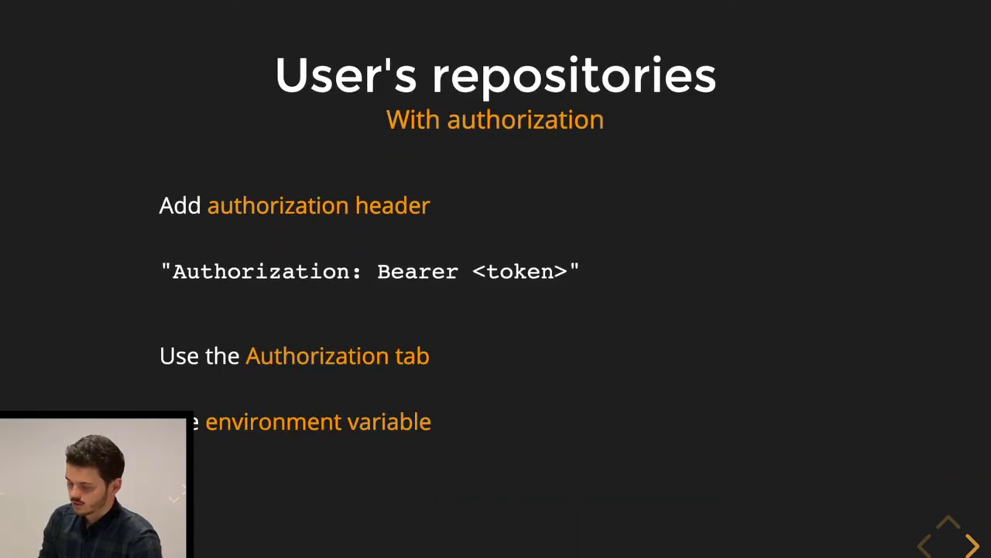
{"action": "key", "text": "Left"}
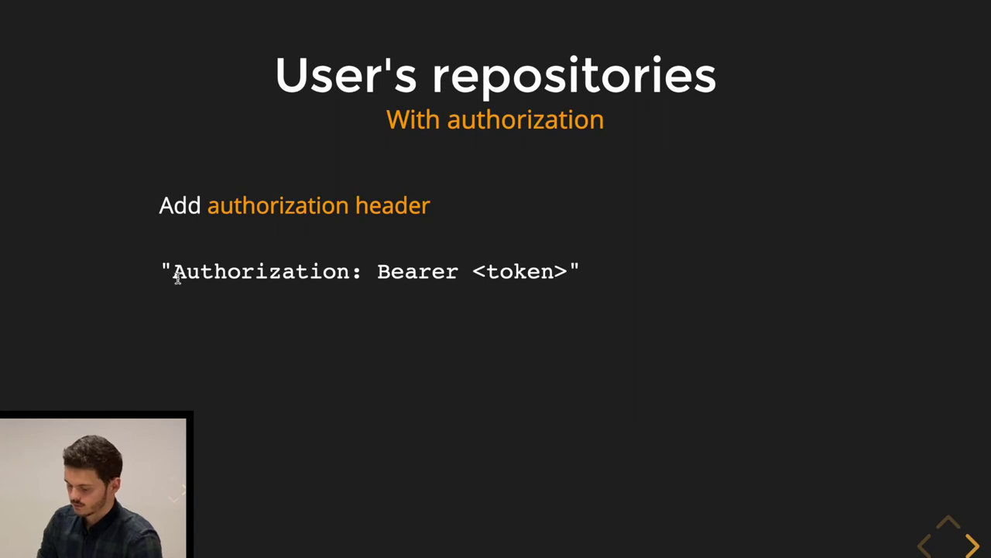
{"action": "key", "text": "Right"}
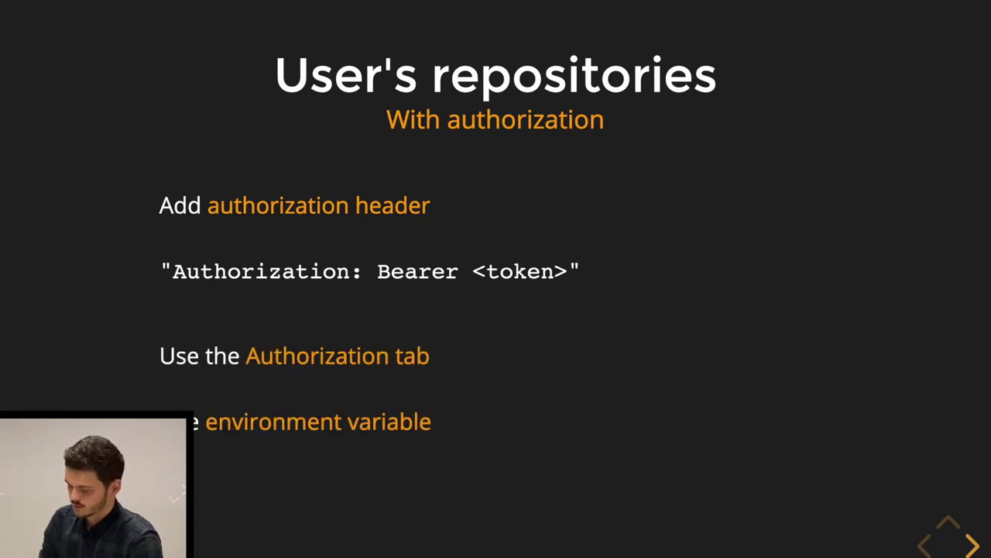
{"action": "key", "text": "Right"}
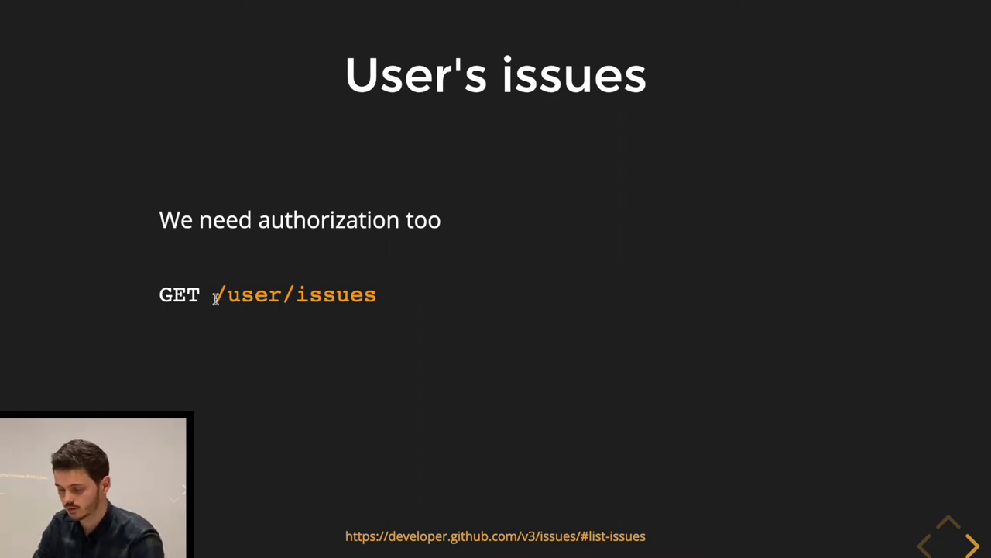
{"action": "left_click_drag", "start_coordinate": [215, 298], "coordinate": [389, 302]}
{"action": "key", "text": "ctrl+c"}
Switch back to Postman and create a new GET request with the URL {{base_url}}/user/issues.
{"action": "key", "text": "alt+Tab"}
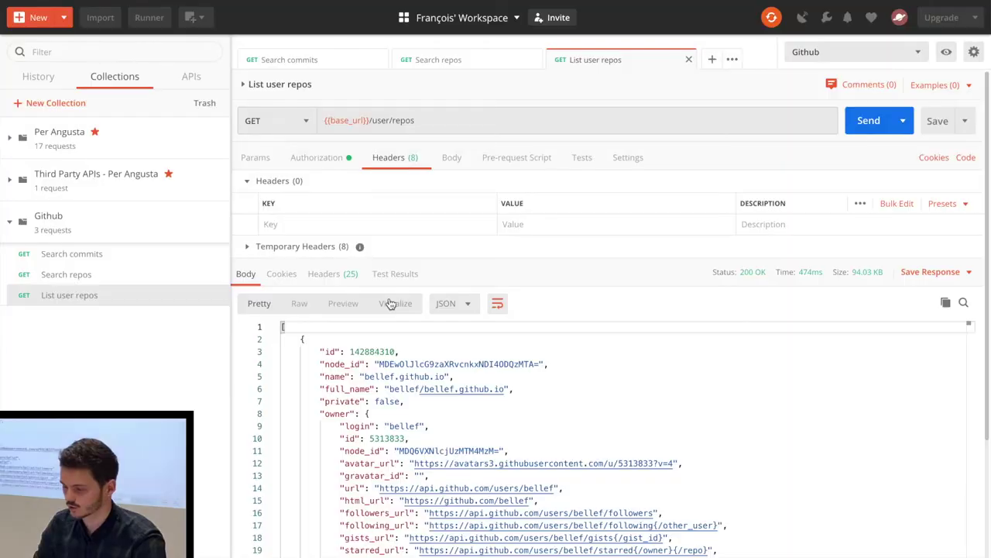
{"action": "left_click", "coordinate": [711, 59]}
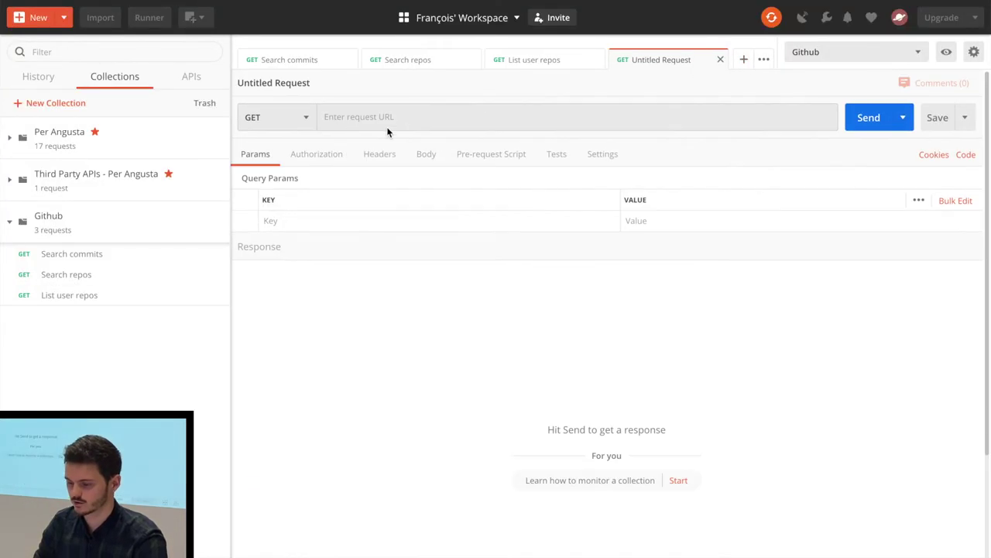
{"action": "type", "text": "{{base_url}}"}
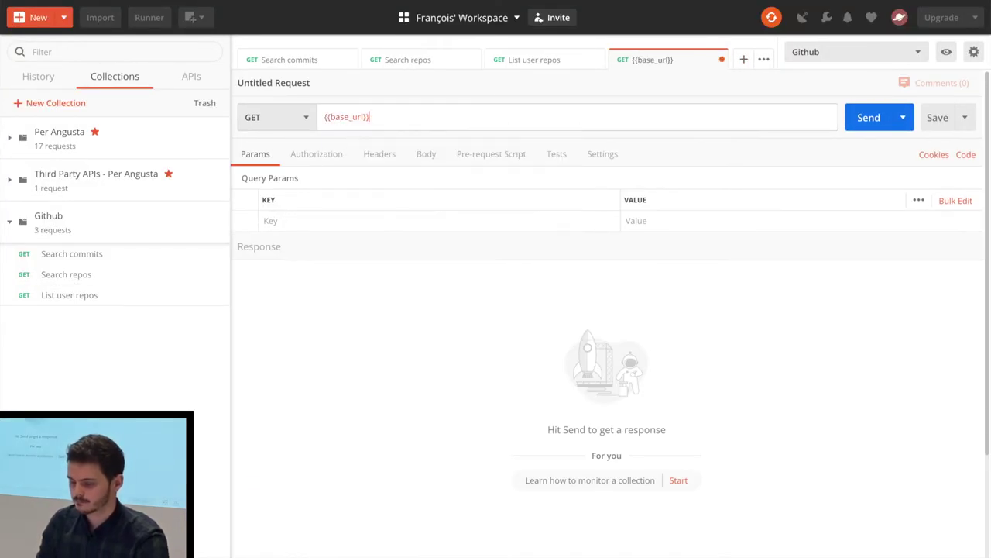
{"action": "key", "text": "ctrl+v"}
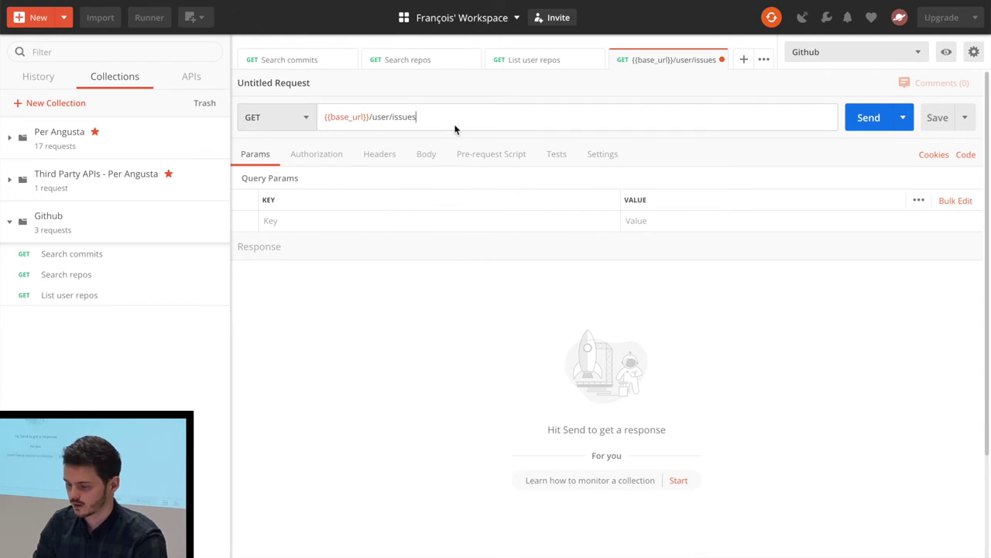
Set the new request's authorization type to Bearer Token and send the request.
{"action": "left_click", "coordinate": [329, 155]}
{"action": "left_click", "coordinate": [343, 203]}
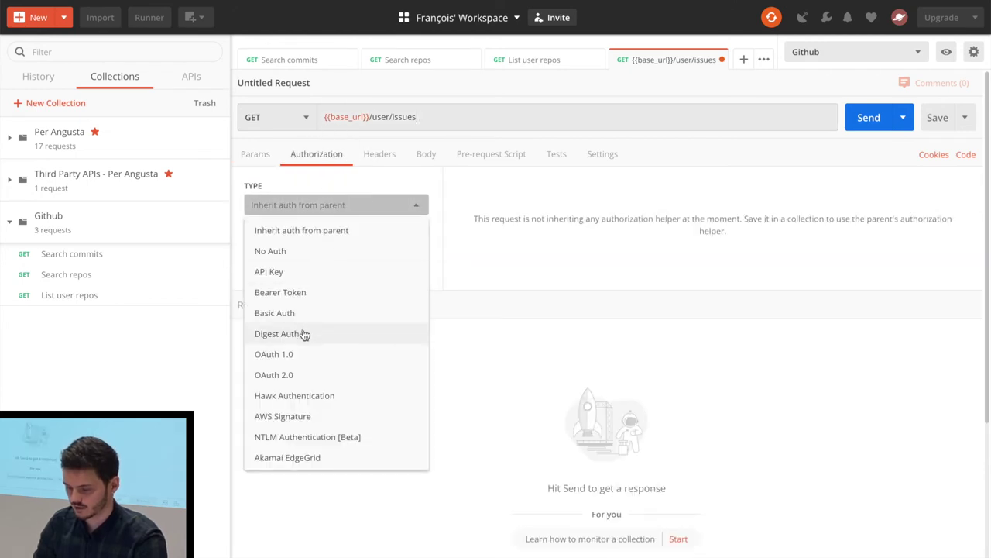
{"action": "left_click", "coordinate": [302, 298]}
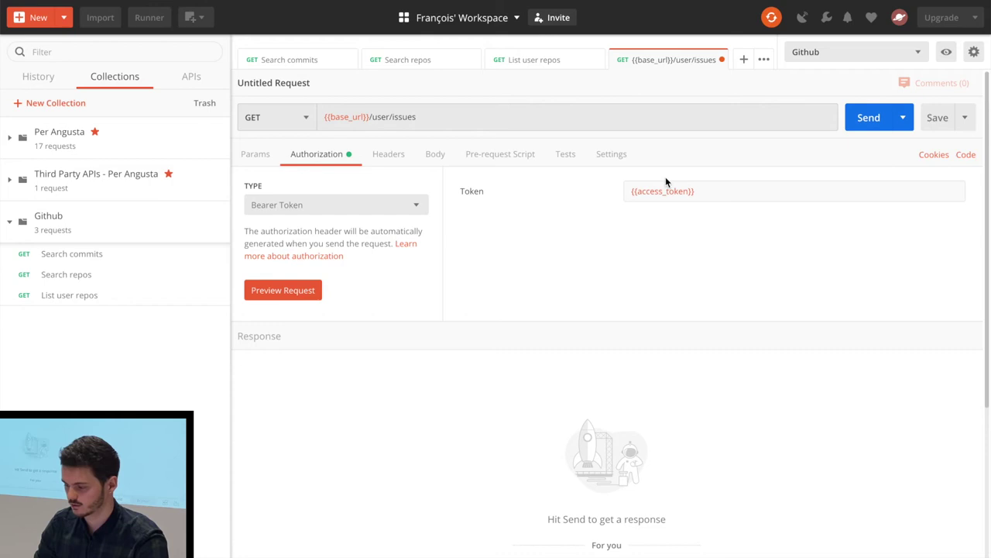
{"action": "left_click", "coordinate": [859, 118]}
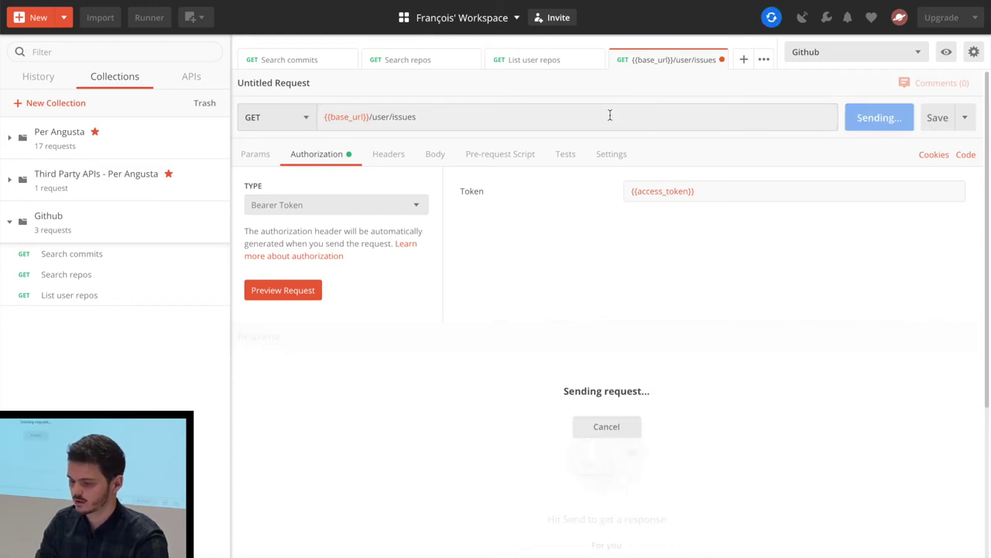
Save the request to the Github collection under the name List user issues.
{"action": "key", "text": "ctrl+s"}
{"action": "key", "text": "BackSpace"}
{"action": "type", "text": "List iss"}
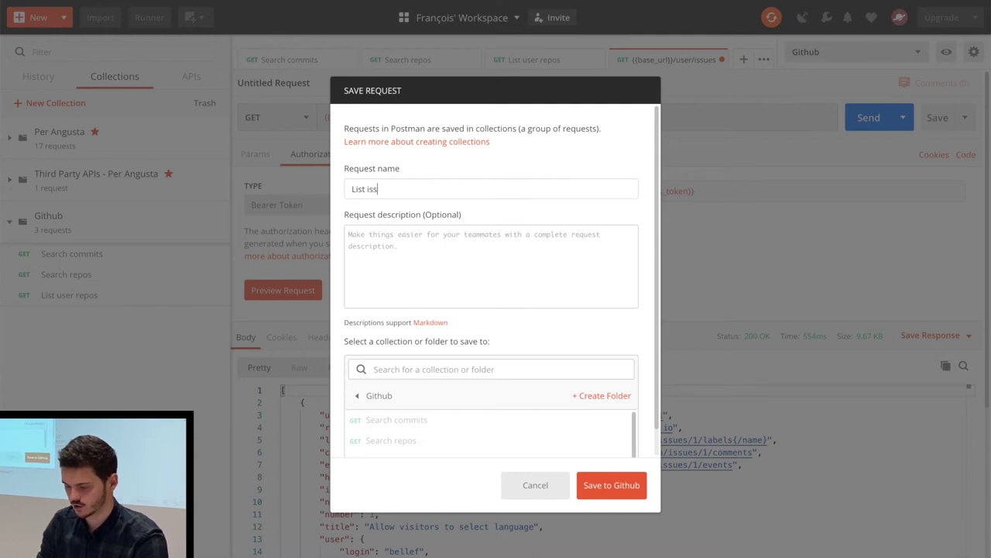
{"action": "type", "text": "ues"}
{"action": "key", "text": "ctrl+Left"}
{"action": "type", "text": "user"}
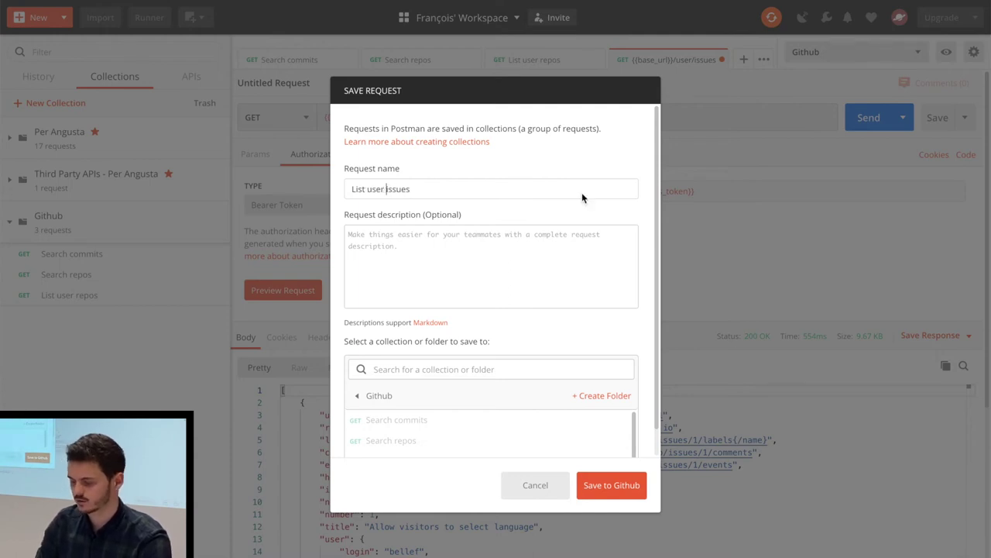
{"action": "left_click", "coordinate": [609, 483]}
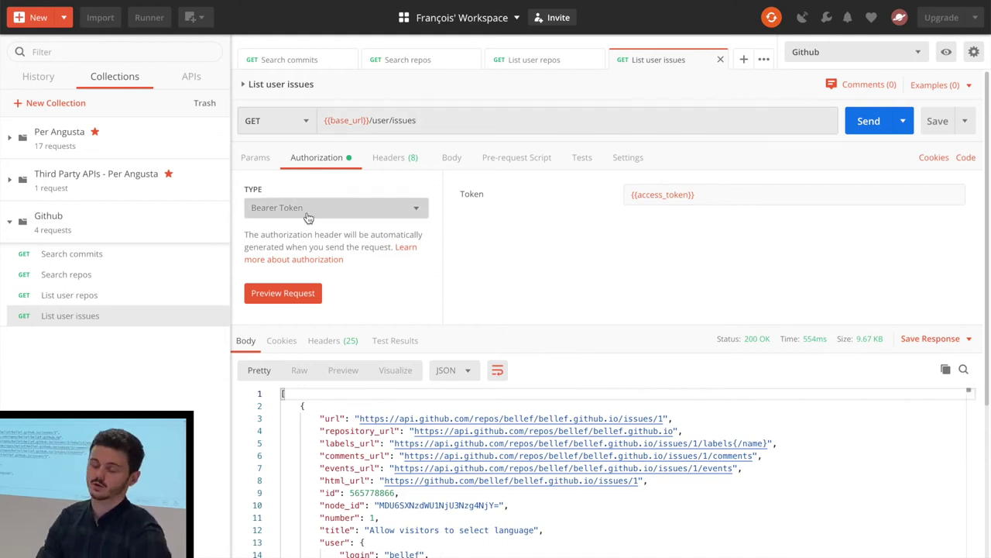
Add a folder named Authenticated user to the Github collection.
{"action": "mouse_move", "coordinate": [133, 291]}
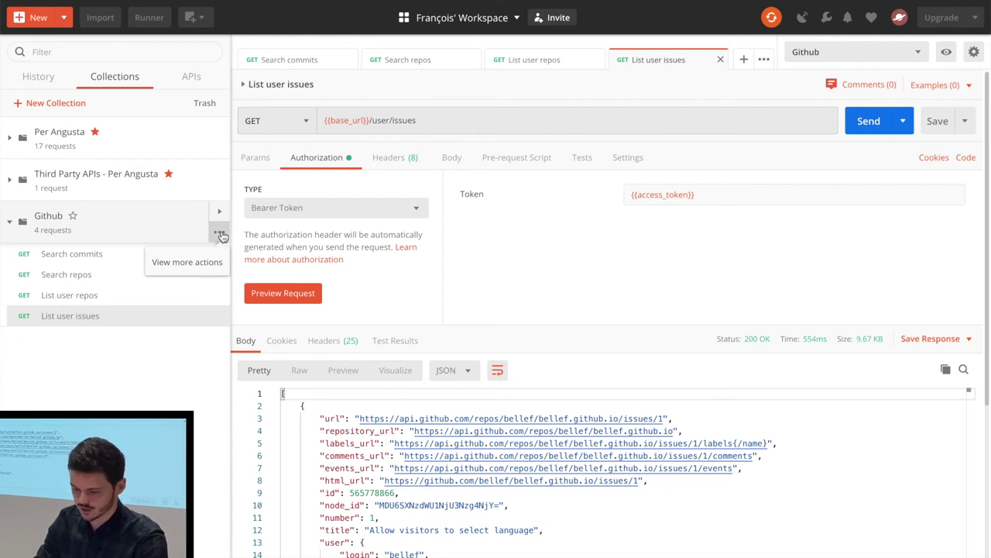
{"action": "left_click", "coordinate": [218, 235]}
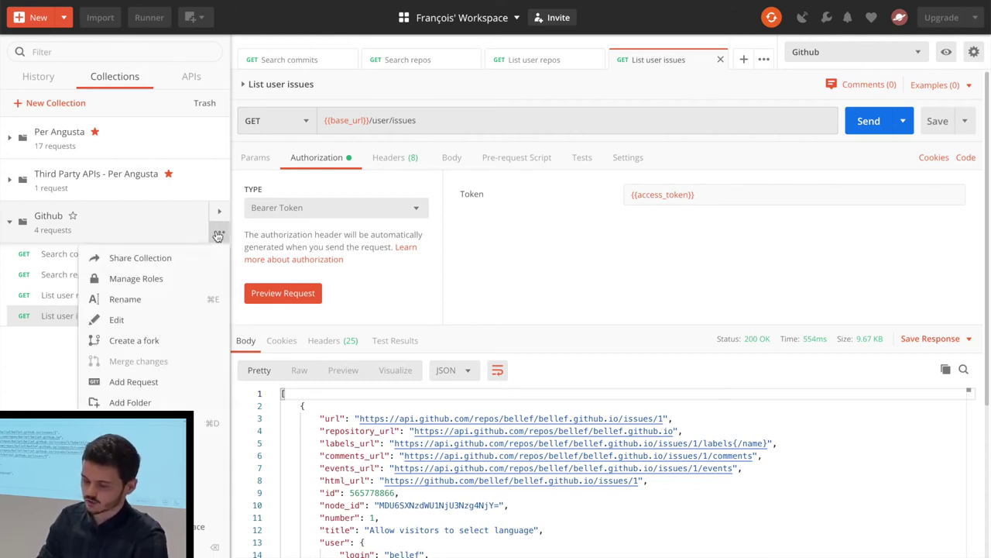
{"action": "left_click", "coordinate": [139, 403]}
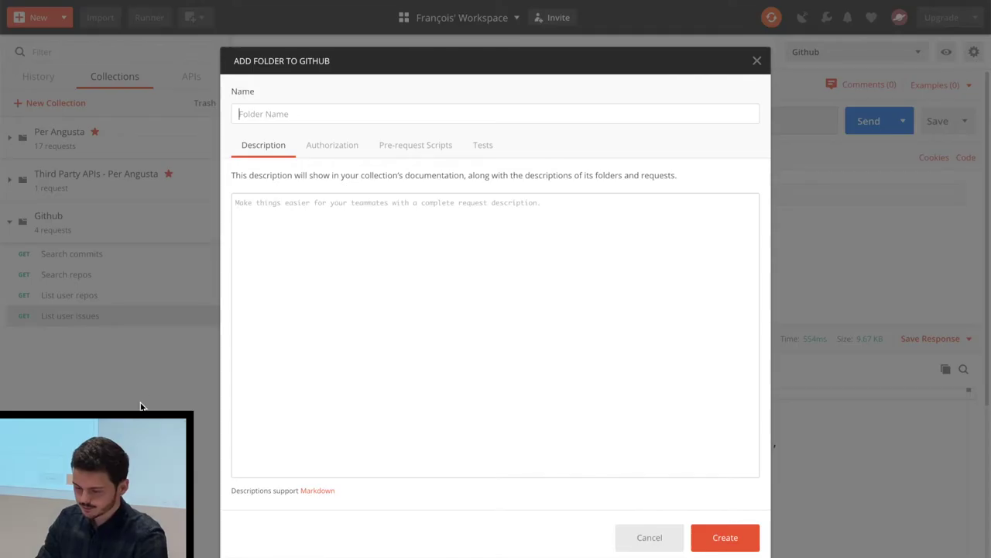
{"action": "type", "text": "Authenticated user"}
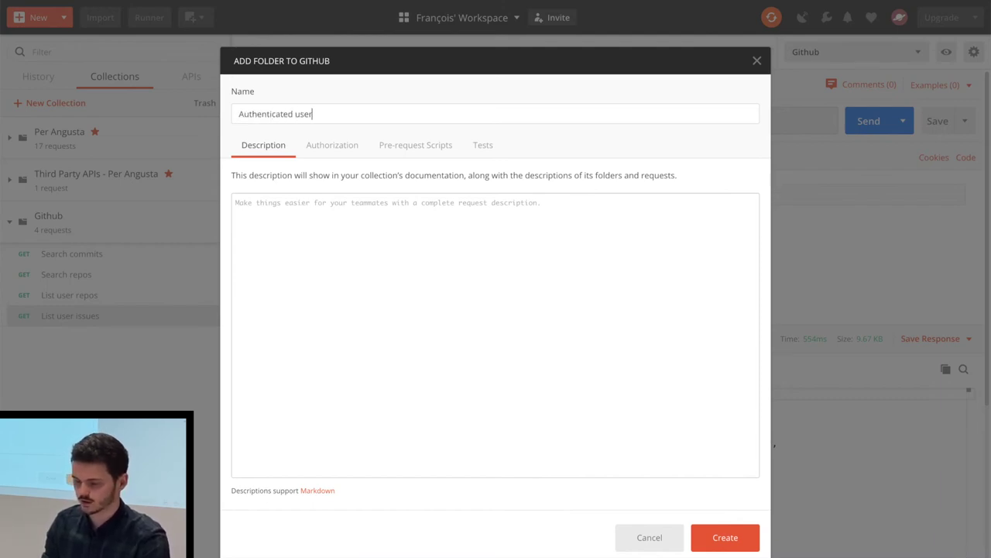
{"action": "key", "text": "Return"}
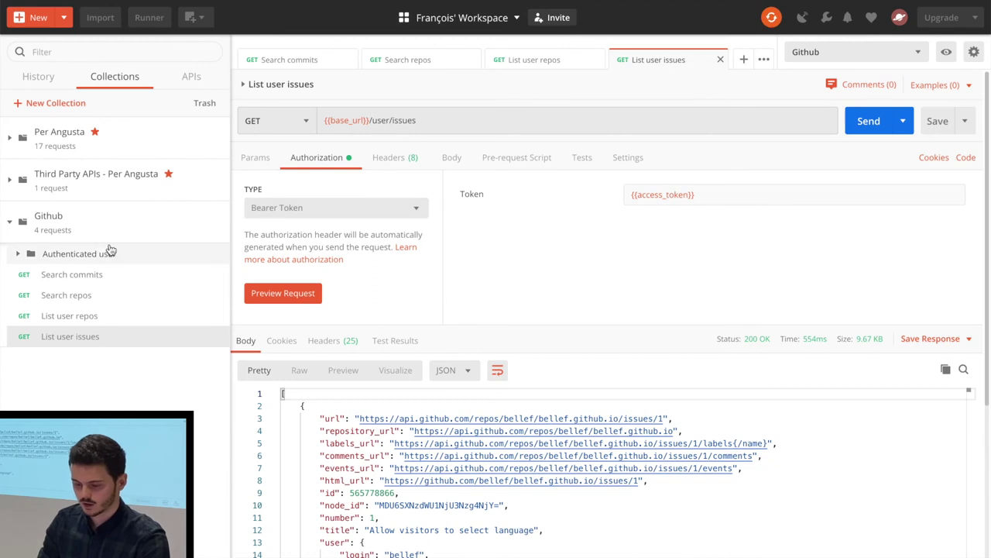
Move the List user repos and List user issues requests into the Authenticated user folder and expand it.
{"action": "left_click", "coordinate": [85, 324]}
{"action": "left_click_drag", "start_coordinate": [83, 323], "coordinate": [79, 253]}
{"action": "left_click_drag", "start_coordinate": [72, 312], "coordinate": [46, 255]}
{"action": "left_click", "coordinate": [18, 256]}
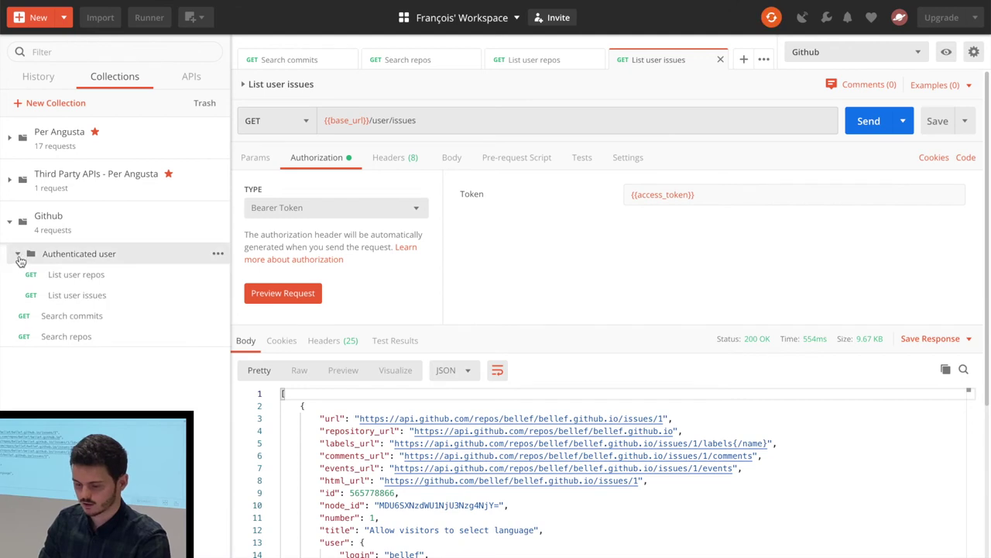
Set the Authenticated user folder's authorization type to Bearer Token and update the folder.
{"action": "left_click", "coordinate": [218, 253]}
{"action": "left_click", "coordinate": [154, 301]}
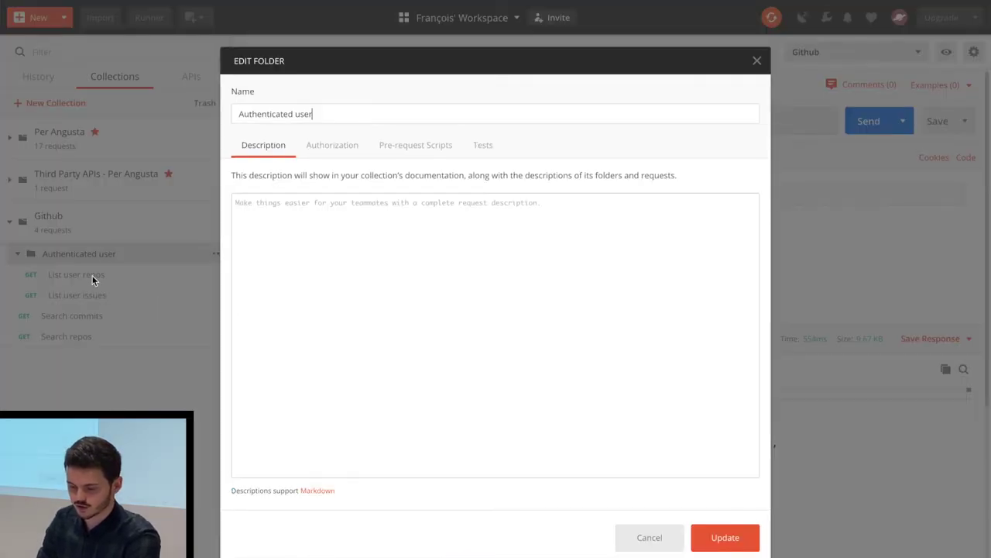
{"action": "left_click", "coordinate": [336, 148]}
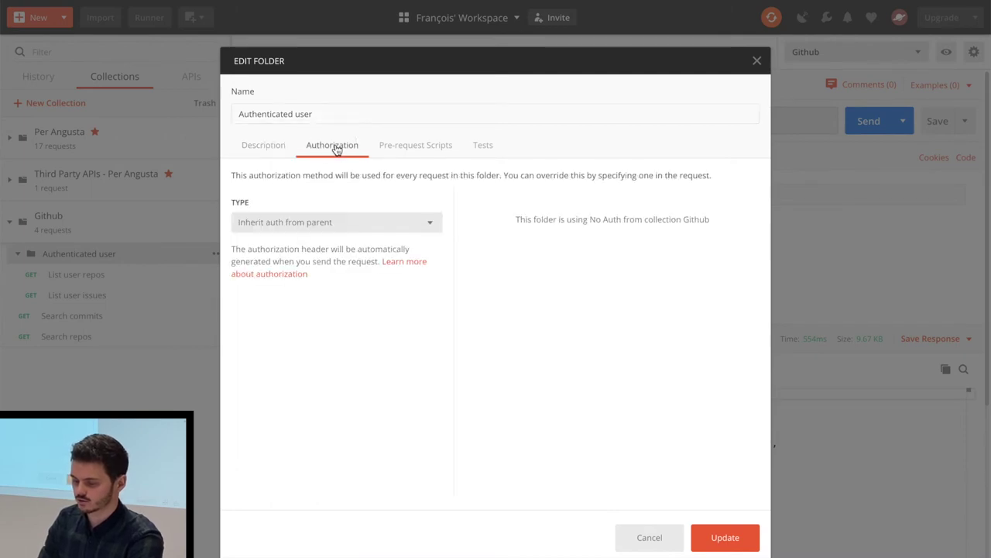
{"action": "left_click", "coordinate": [341, 222]}
{"action": "left_click", "coordinate": [290, 310]}
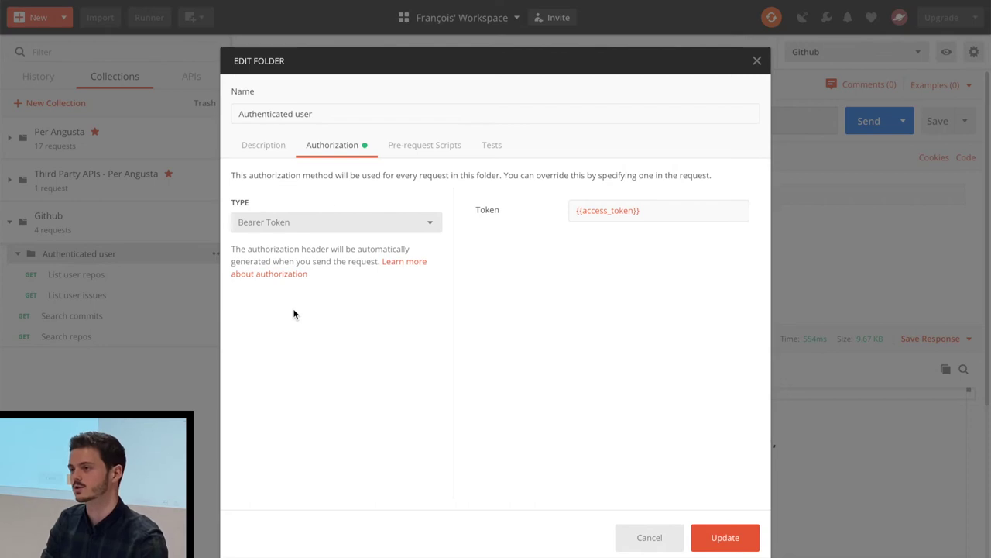
{"action": "left_click", "coordinate": [726, 537]}
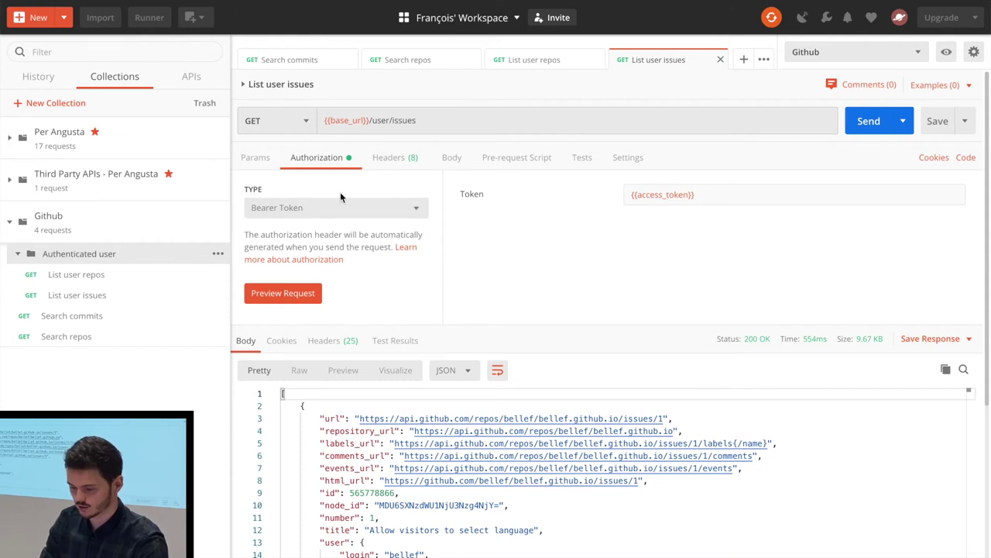
Set the authorization of List user issues and List user repos to Inherit auth from parent and save both requests.
{"action": "left_click", "coordinate": [312, 206]}
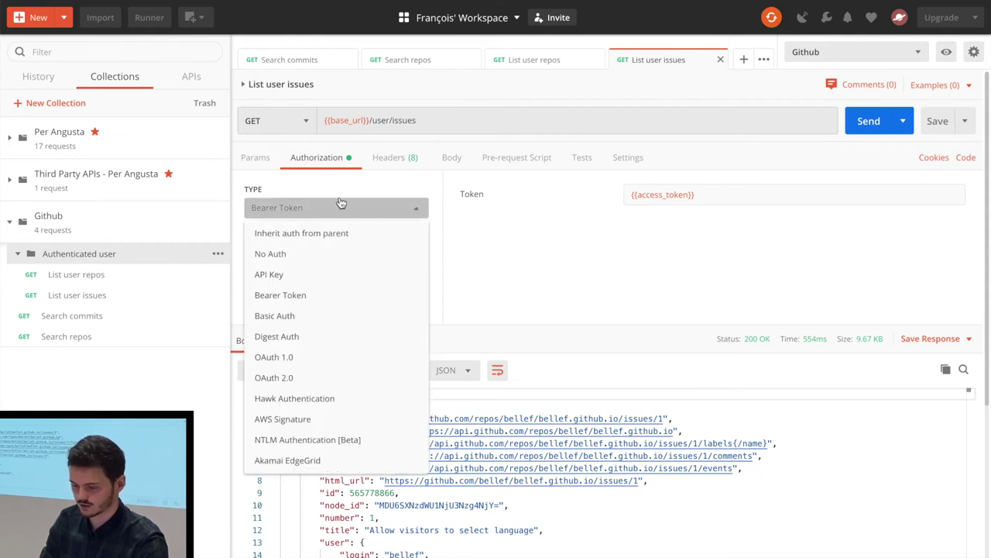
{"action": "left_click", "coordinate": [304, 234]}
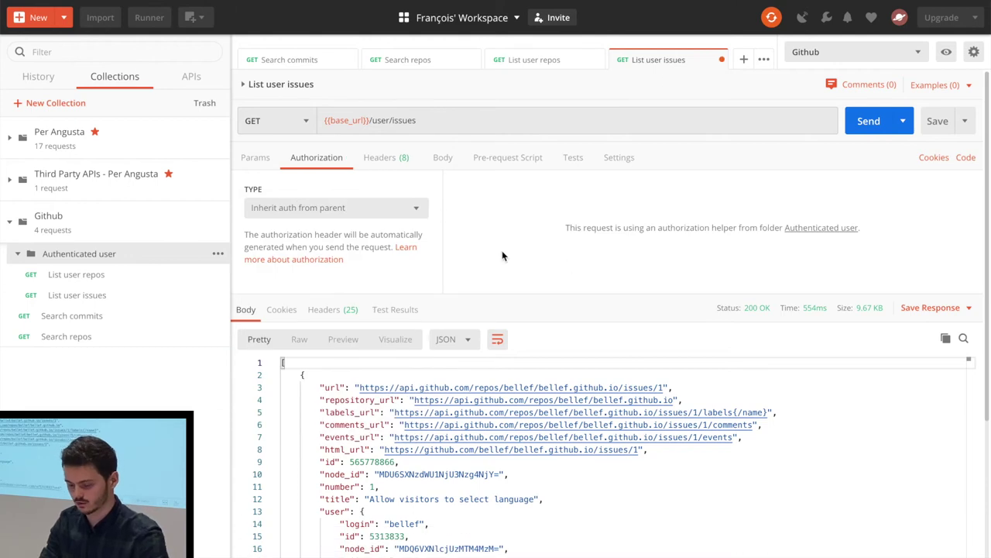
{"action": "left_click", "coordinate": [538, 63]}
{"action": "left_click", "coordinate": [317, 159]}
{"action": "left_click", "coordinate": [325, 208]}
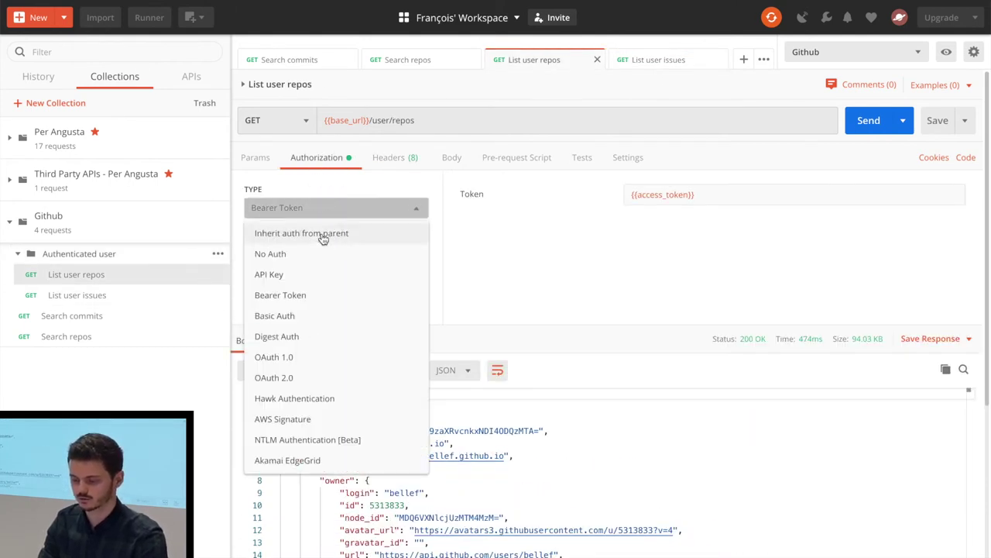
{"action": "left_click", "coordinate": [323, 234]}
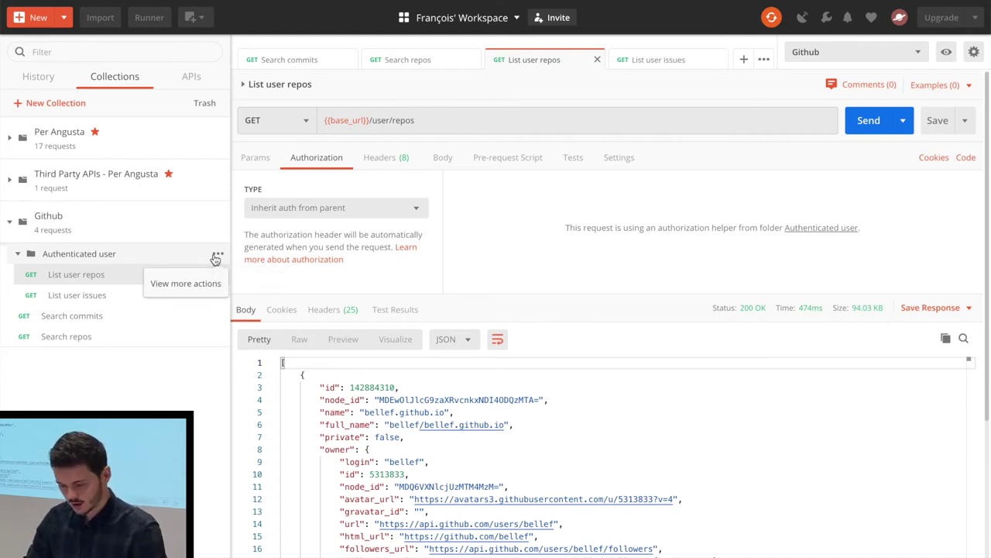
Switch to the slides in Firefox, copy the path /repos/:owner/:repo/issues from the Specific repo issues slide, and return to Postman.
{"action": "key", "text": "super+Tab"}
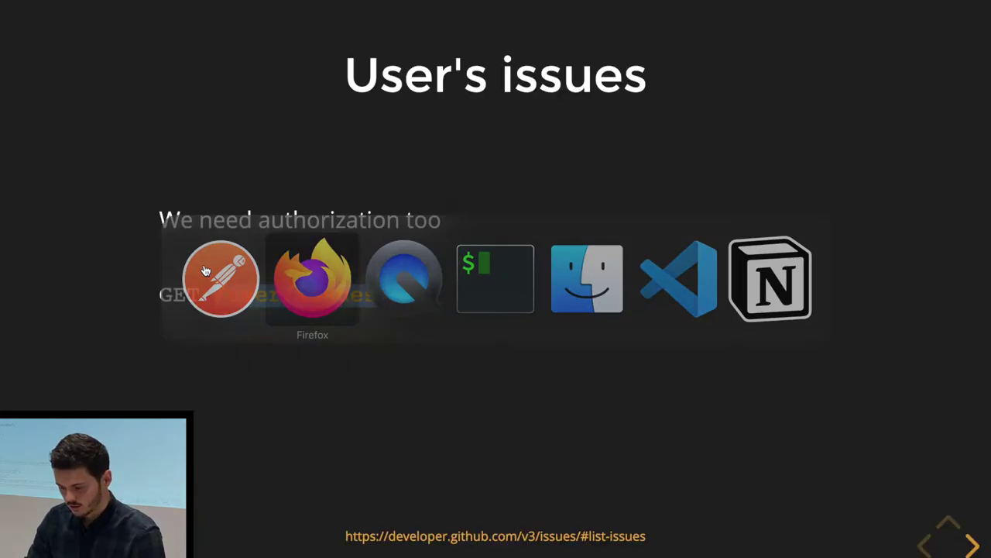
{"action": "left_click", "coordinate": [400, 284]}
{"action": "key", "text": "Right"}
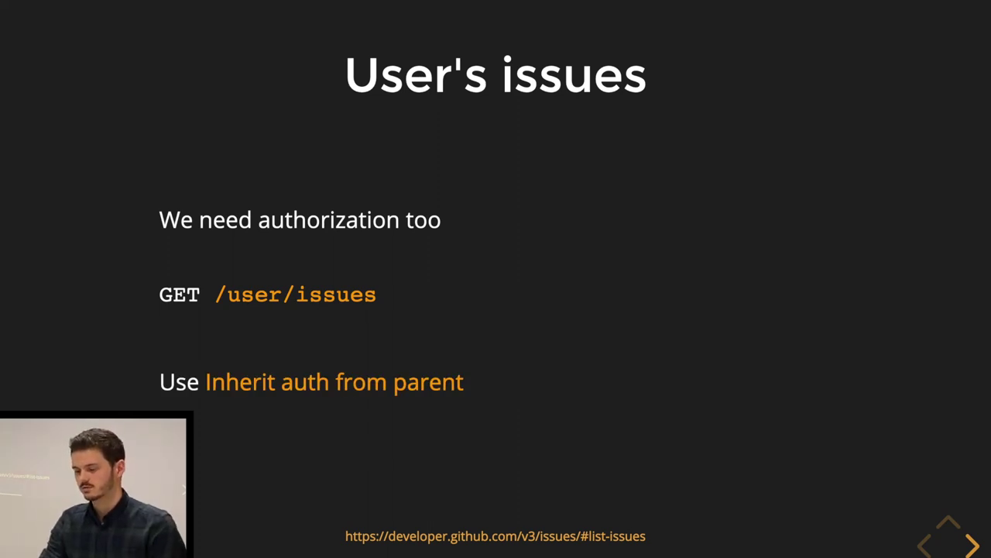
{"action": "key", "text": "Right"}
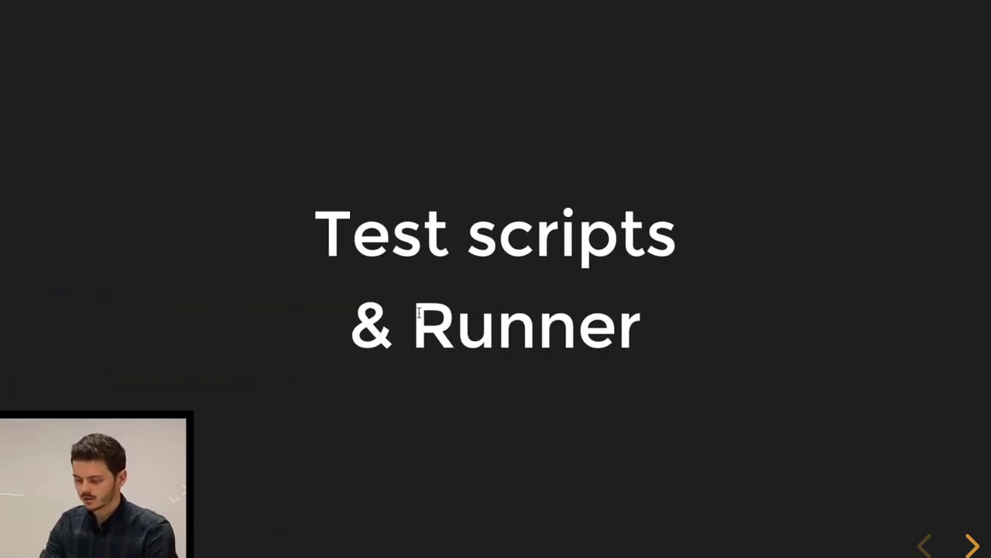
{"action": "key", "text": "Left"}
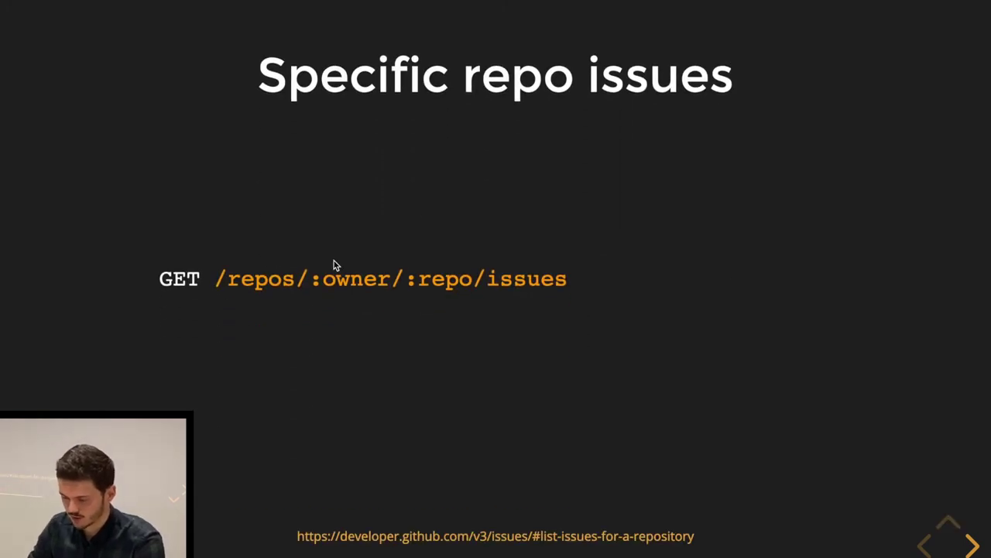
{"action": "left_click_drag", "start_coordinate": [215, 280], "coordinate": [572, 283]}
{"action": "key", "text": "super+c"}
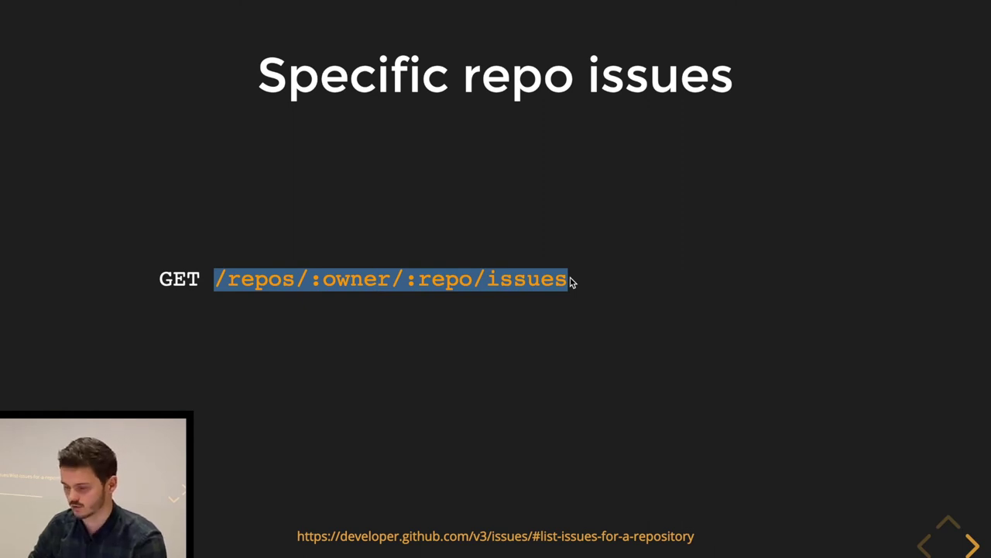
{"action": "key", "text": "super+Tab"}
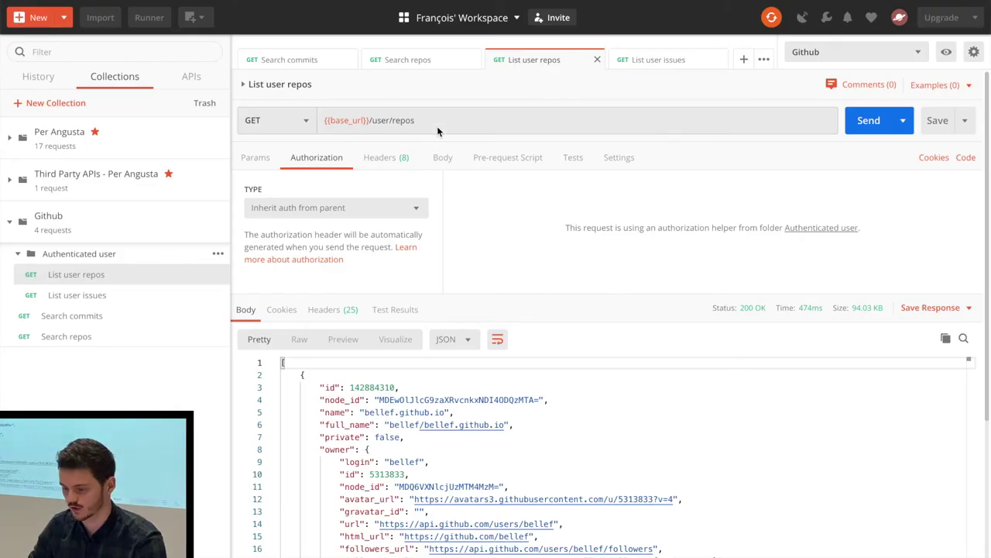
Create a GET request with the URL {{base_url}}/repos/:owner/:repo/issues and close the open List user repos and List user issues requests.
{"action": "left_click", "coordinate": [744, 60]}
{"action": "left_click", "coordinate": [502, 114]}
{"action": "type", "text": "{{base"}
{"action": "key", "text": "Return"}
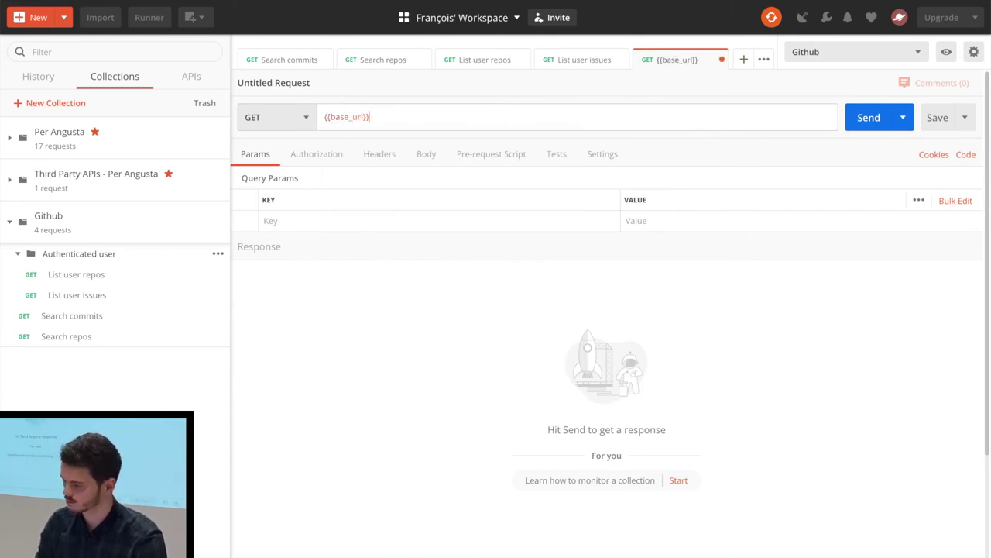
{"action": "key", "text": "super+v"}
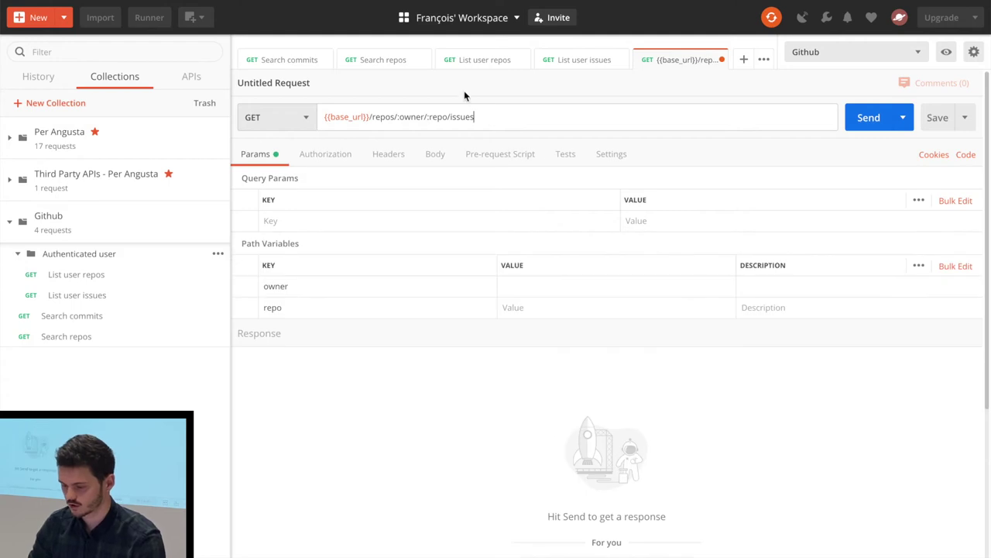
{"action": "left_click", "coordinate": [522, 62]}
{"action": "left_click", "coordinate": [596, 62]}
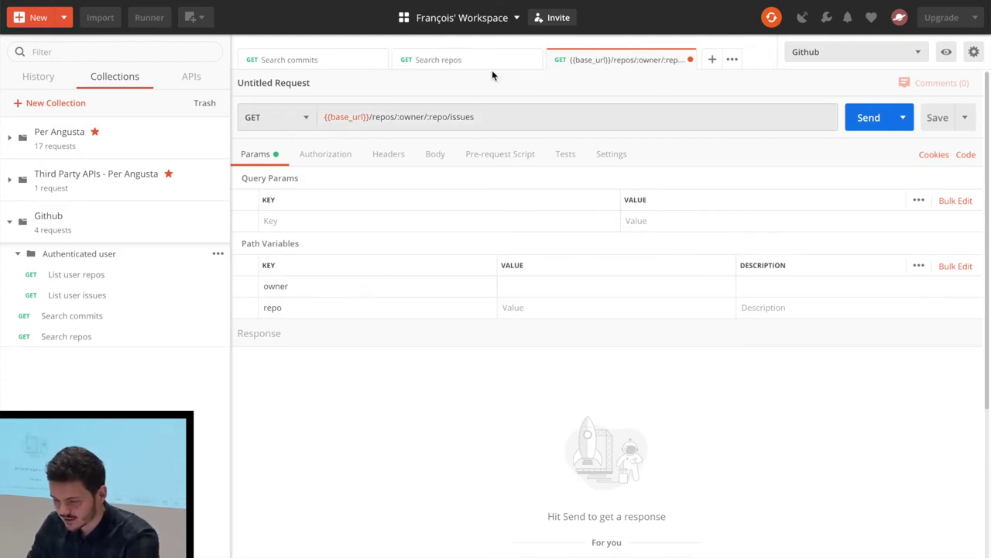
Replace :owner in the new request's URL with the first repository's owner login copied from the Search repos response.
{"action": "left_click", "coordinate": [447, 65]}
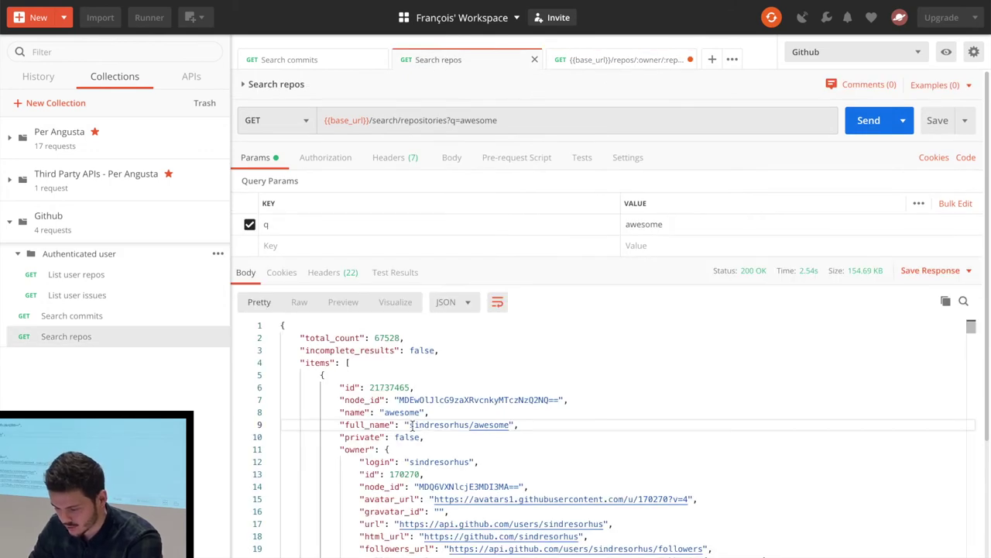
{"action": "left_click_drag", "start_coordinate": [411, 425], "coordinate": [469, 424]}
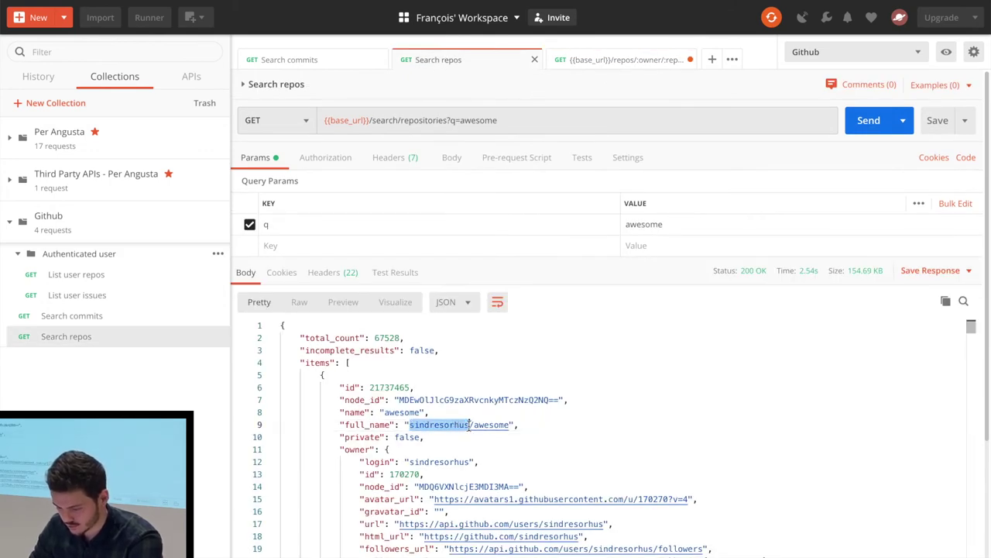
{"action": "double_click", "coordinate": [451, 462]}
{"action": "key", "text": "ctrl+c"}
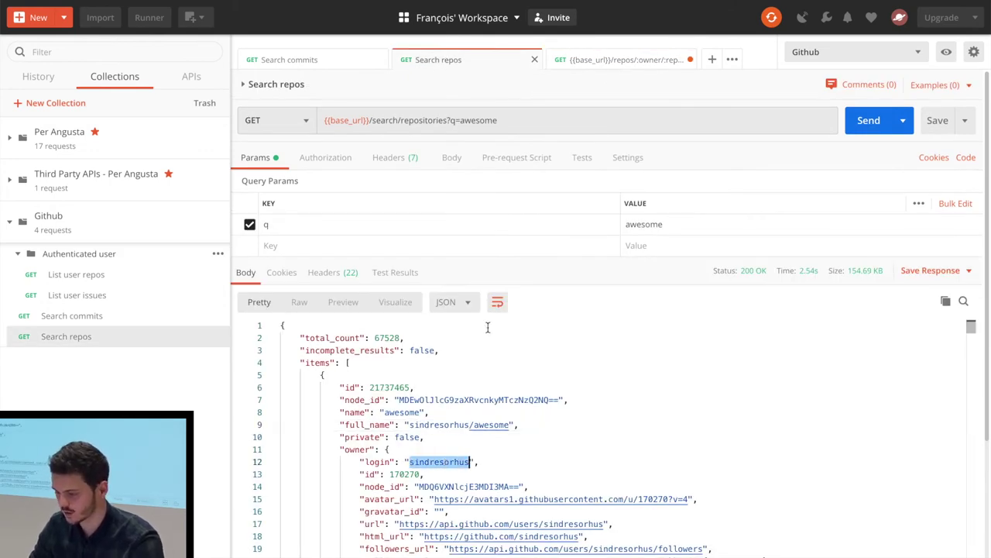
{"action": "left_click", "coordinate": [578, 62]}
{"action": "left_click", "coordinate": [409, 116]}
{"action": "double_click", "coordinate": [408, 116]}
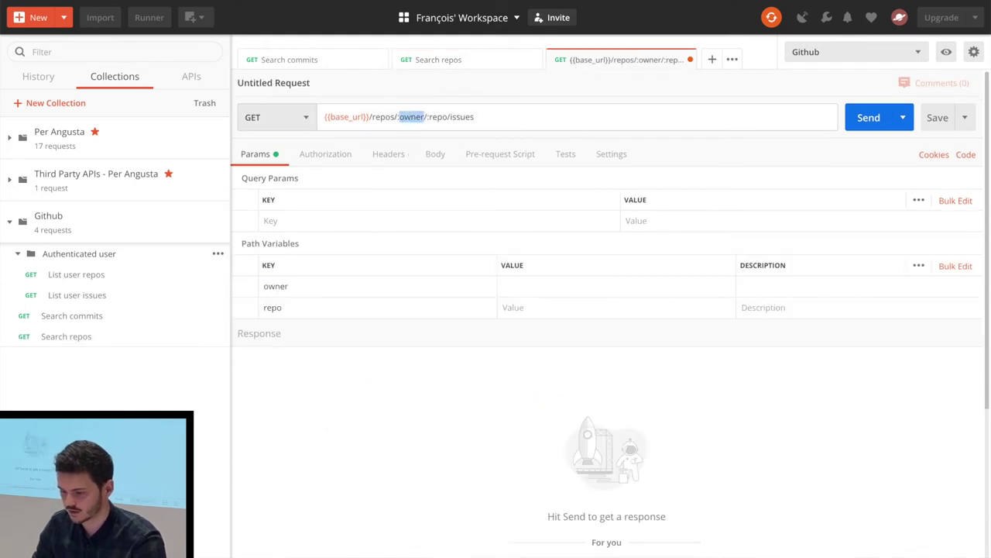
{"action": "key", "text": "ctrl+v"}
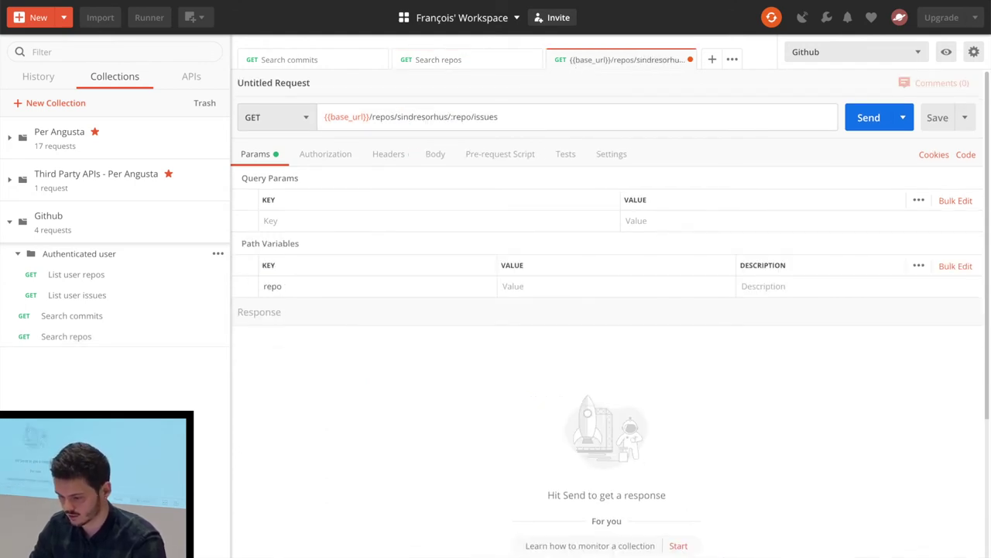
Replace :repo in the request URL with the repository name awesome copied from the Search repos response.
{"action": "left_click", "coordinate": [460, 60]}
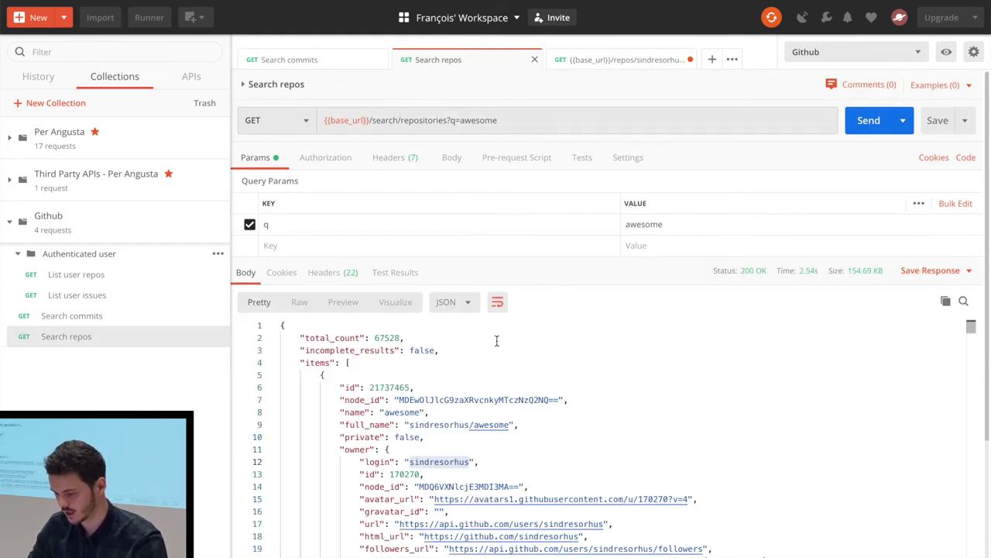
{"action": "double_click", "coordinate": [402, 413]}
{"action": "key", "text": "ctrl+c"}
{"action": "left_click", "coordinate": [620, 59]}
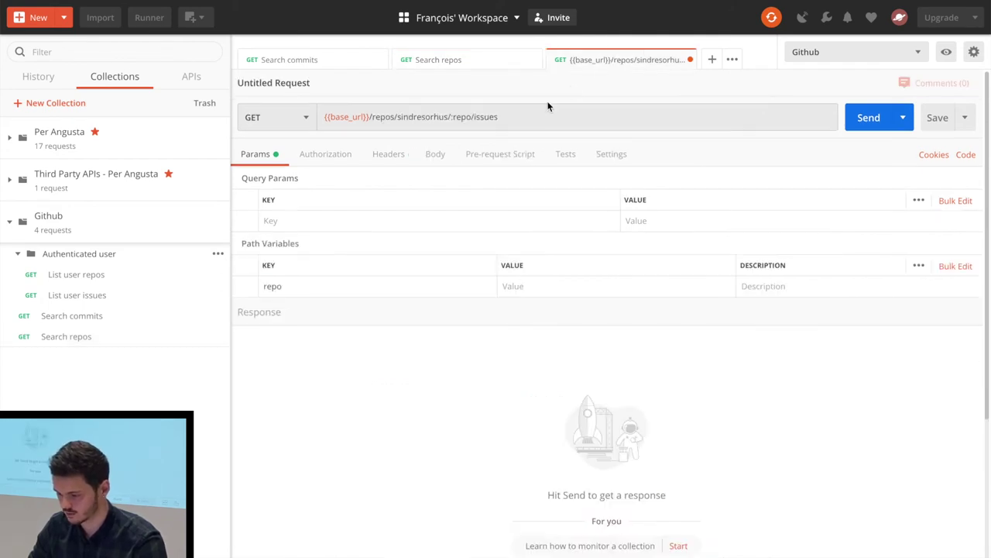
{"action": "double_click", "coordinate": [461, 116]}
{"action": "key", "text": "ctrl+v"}
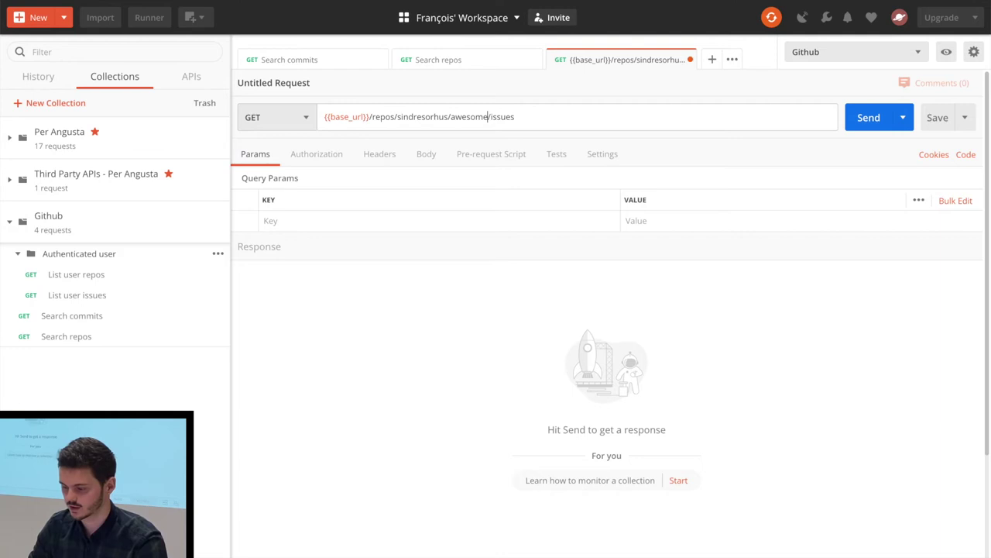
Save the request to the Github collection as List repo issues and send it.
{"action": "key", "text": "ctrl+s"}
{"action": "key", "text": "BackSpace"}
{"action": "type", "text": "List repo issues"}
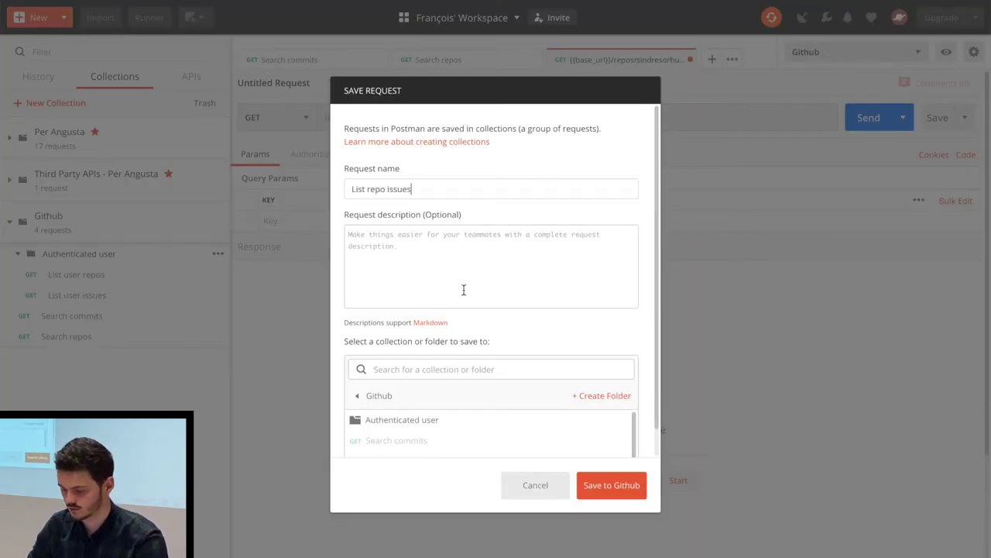
{"action": "left_click", "coordinate": [631, 482]}
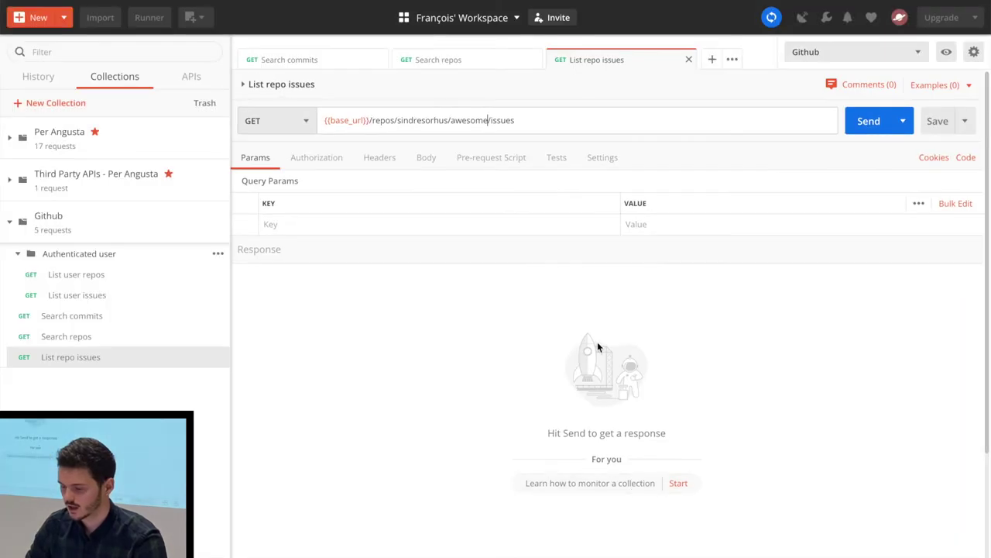
{"action": "left_click", "coordinate": [860, 117]}
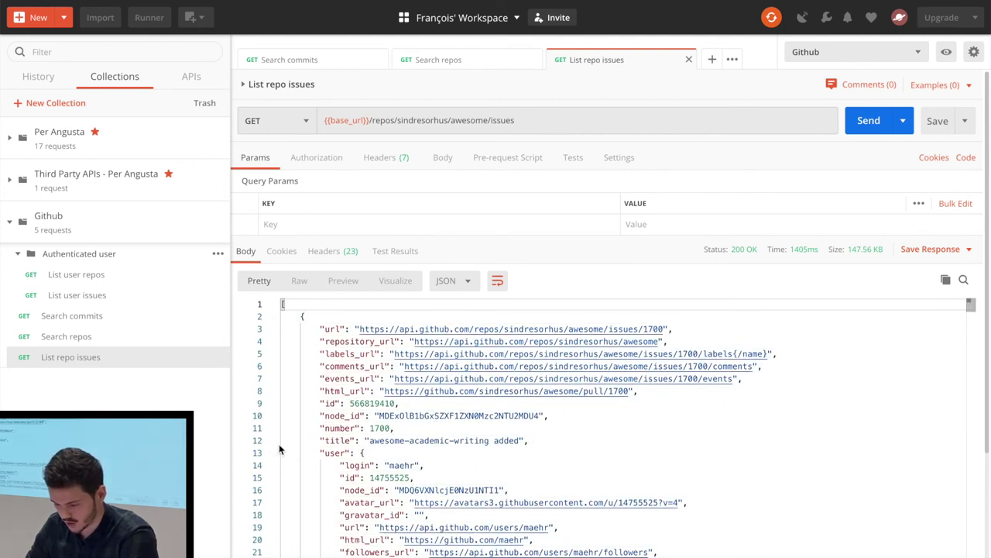
Collapse the first issue's user object, examine the issue fields in the response, and compare with the Search repos request.
{"action": "left_click", "coordinate": [272, 453]}
{"action": "scroll", "coordinate": [348, 425], "scroll_direction": "down", "scroll_amount": 5}
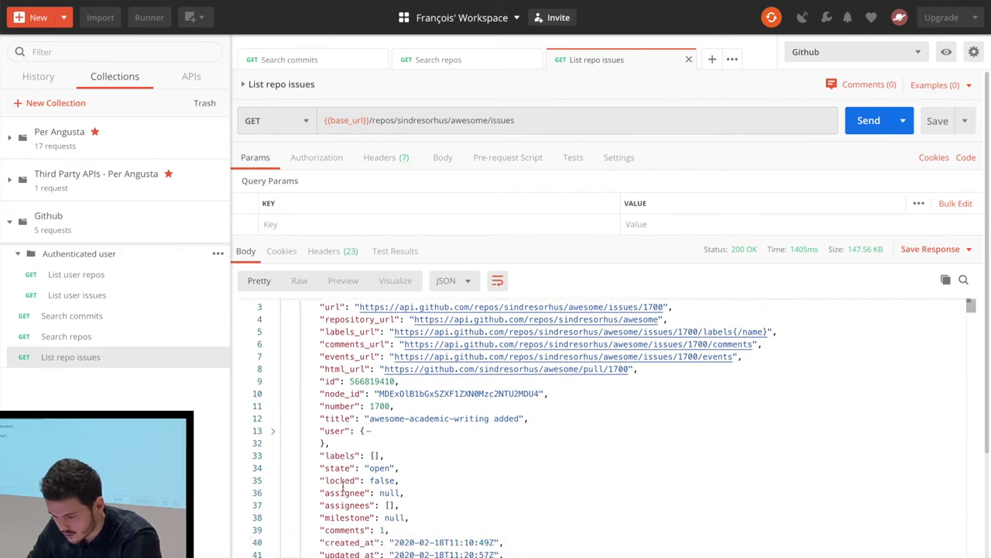
{"action": "left_click", "coordinate": [325, 475]}
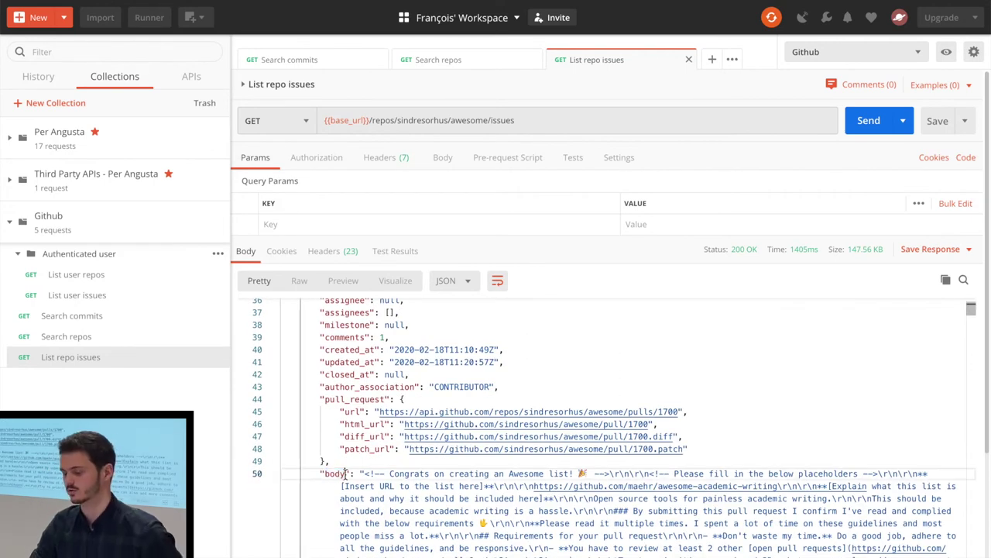
{"action": "scroll", "coordinate": [382, 463], "scroll_direction": "down", "scroll_amount": 3}
{"action": "scroll", "coordinate": [382, 463], "scroll_direction": "up", "scroll_amount": 10}
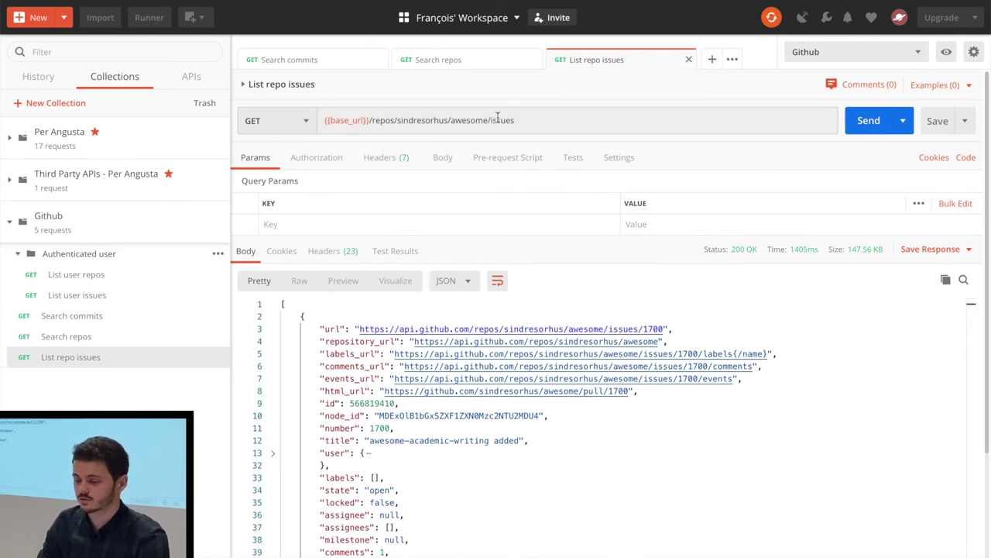
{"action": "left_click", "coordinate": [438, 59]}
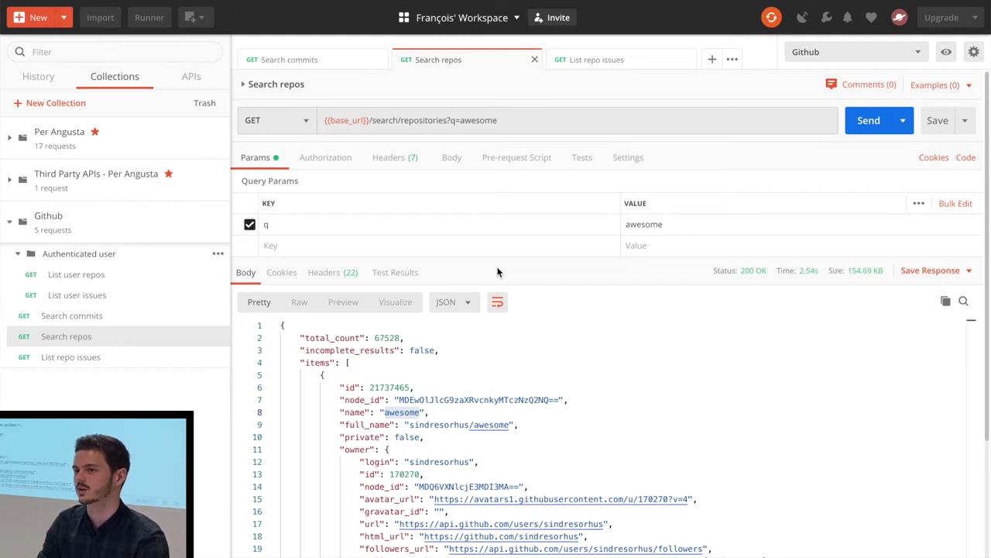
{"action": "left_click", "coordinate": [597, 61]}
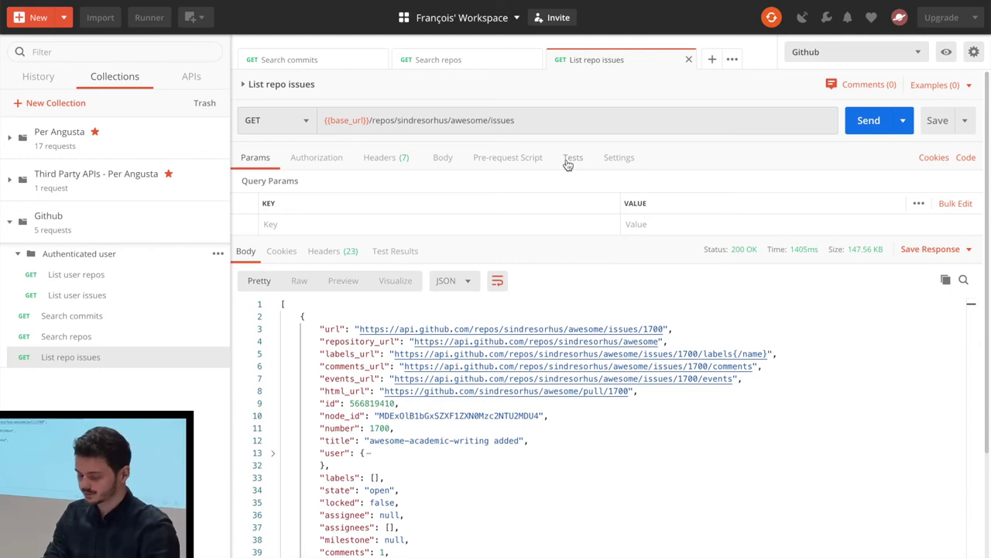
Check the slide following Specific repo issues in Firefox and return to the List repo issues request in Postman.
{"action": "key", "text": "alt+Tab"}
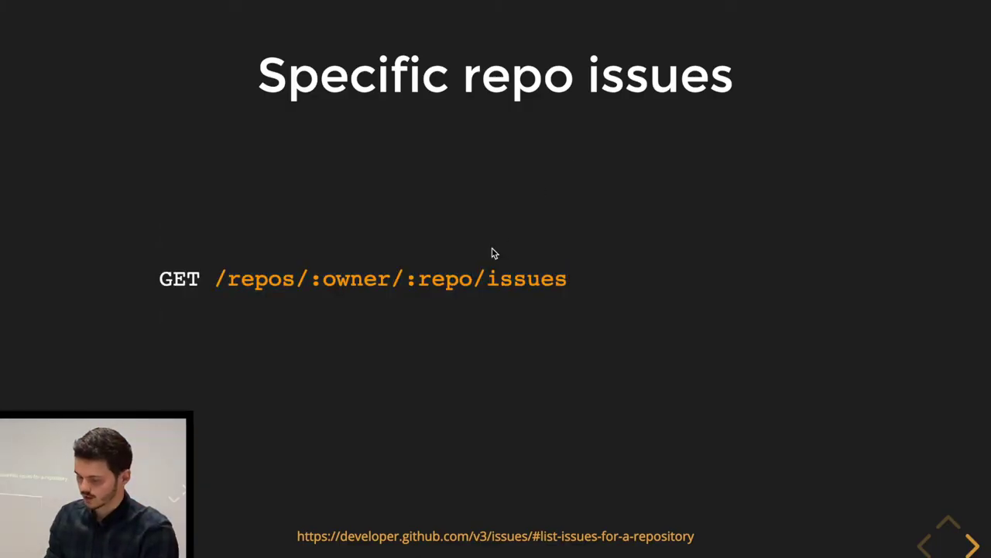
{"action": "key", "text": "Right"}
{"action": "mouse_move", "coordinate": [703, 294]}
{"action": "left_click", "coordinate": [773, 270]}
{"action": "key", "text": "alt+Tab"}
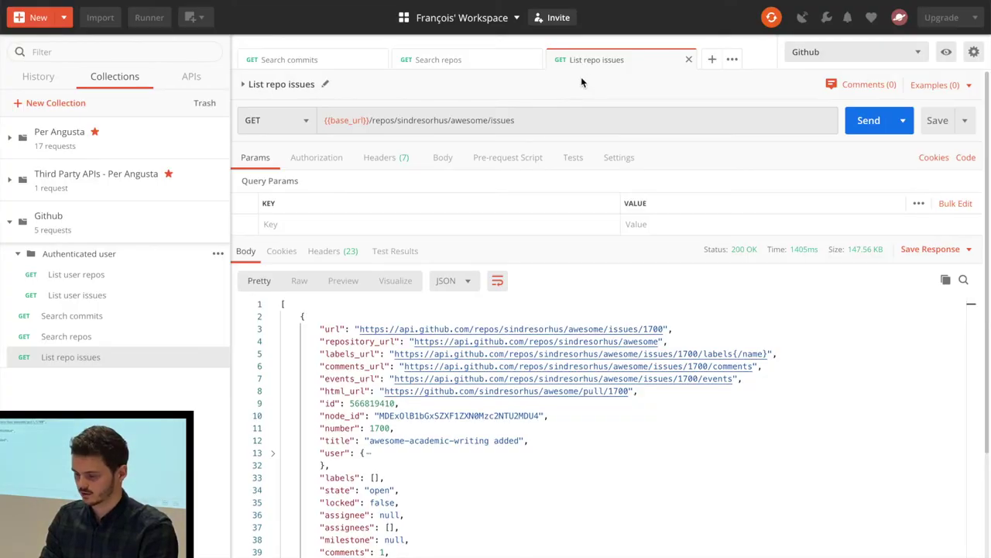
Add a test script to the Search repos request that stores the first item's owner login as repo_owner_name and its name as repo_name.
{"action": "left_click", "coordinate": [443, 62]}
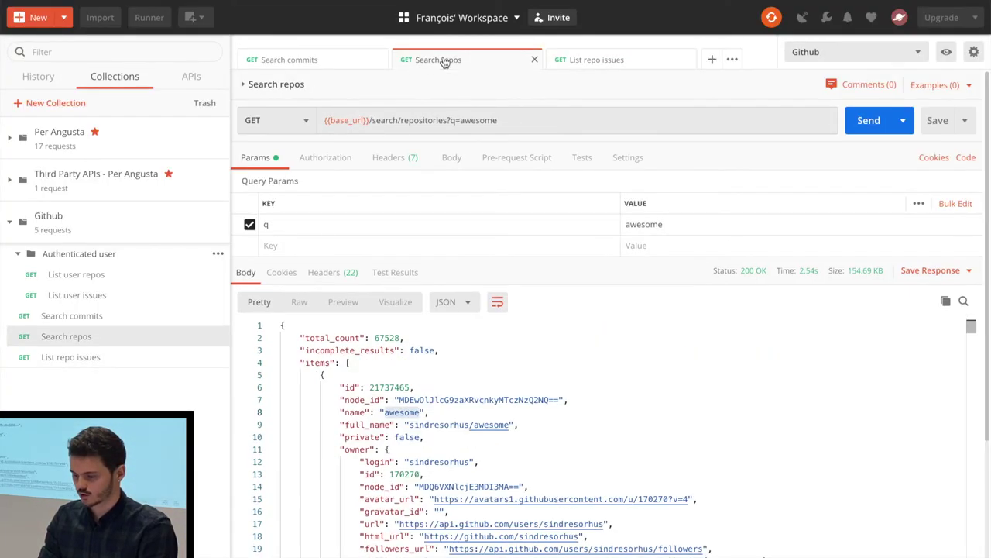
{"action": "left_click", "coordinate": [580, 157]}
{"action": "left_click", "coordinate": [456, 302]}
{"action": "key", "text": "ctrl+v"}
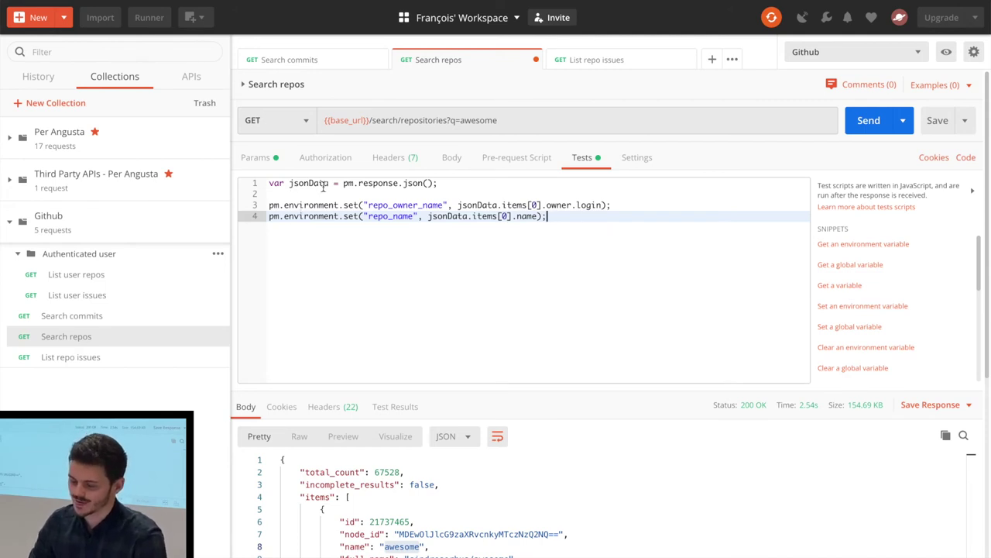
Review the script's response parsing and its repo_owner_name assignment, and save the Search repos request.
{"action": "left_click", "coordinate": [346, 183]}
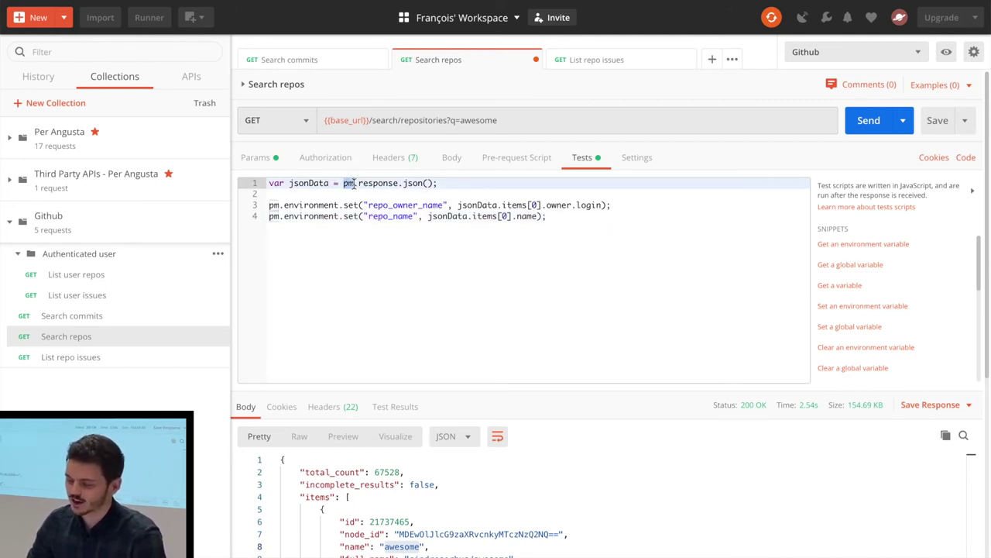
{"action": "left_click", "coordinate": [345, 183]}
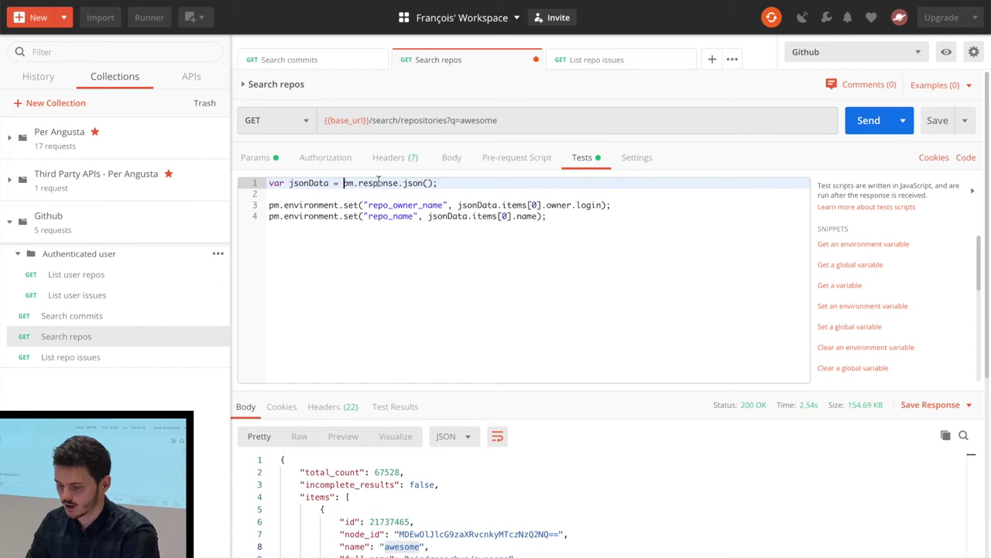
{"action": "left_click_drag", "start_coordinate": [291, 183], "coordinate": [325, 183]}
{"action": "key", "text": "Right"}
{"action": "left_click", "coordinate": [272, 205]}
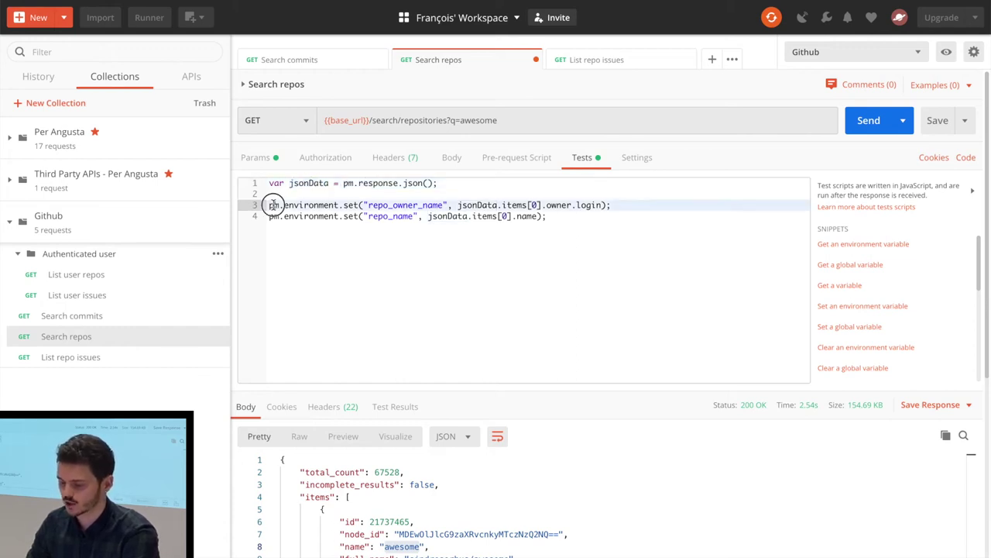
{"action": "double_click", "coordinate": [369, 205]}
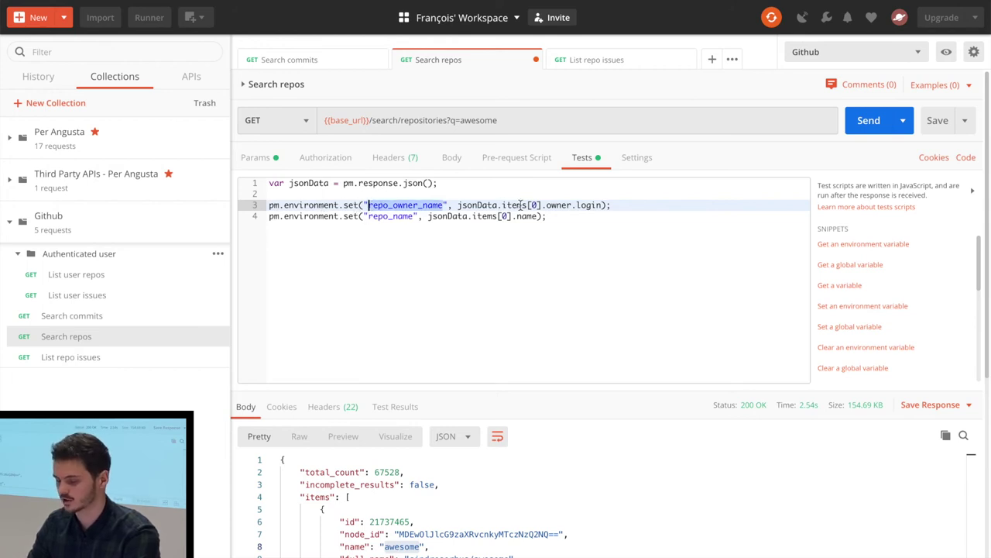
{"action": "left_click_drag", "start_coordinate": [609, 205], "coordinate": [448, 205]}
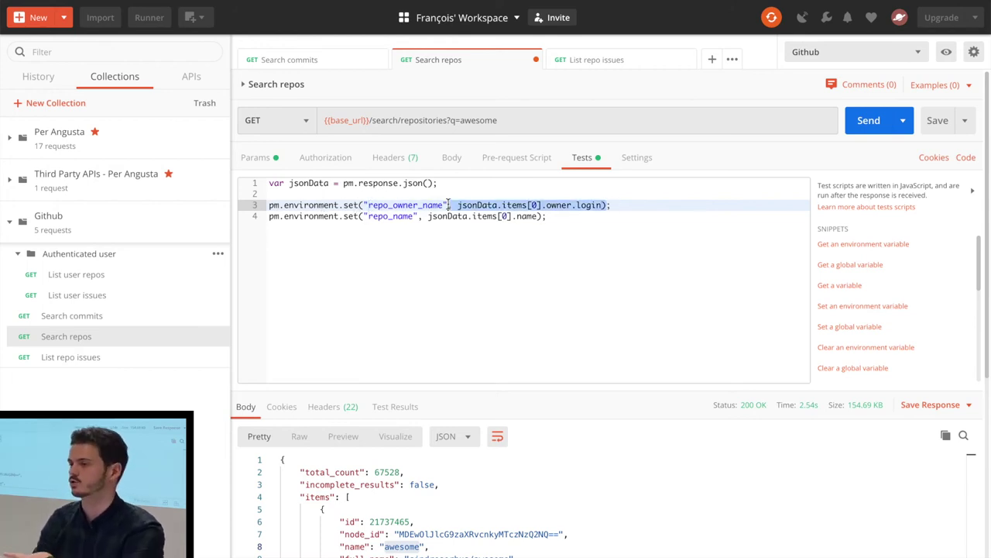
{"action": "left_click", "coordinate": [449, 204]}
{"action": "key", "text": "ctrl+s"}
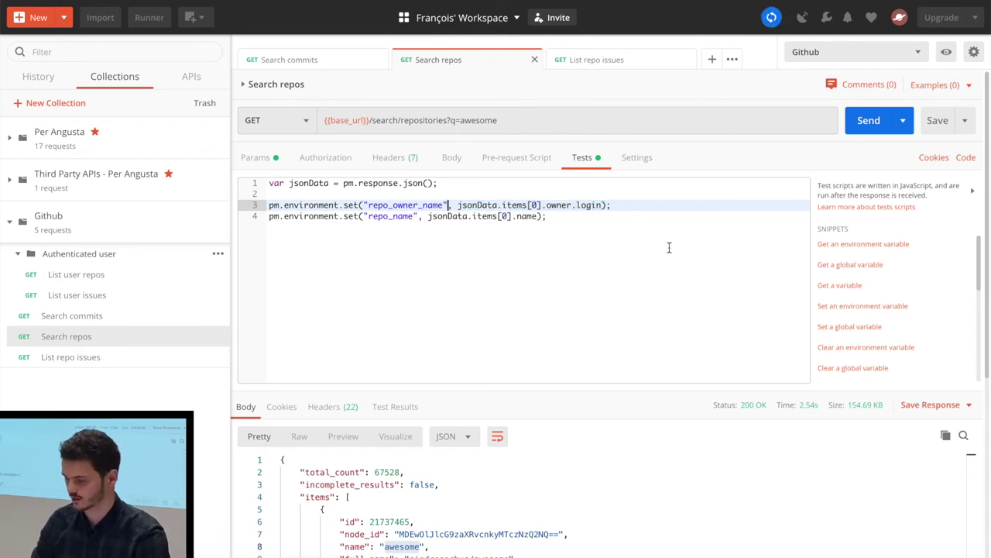
Send the Search repos request, checking the Github environment variables before and after the run.
{"action": "left_click", "coordinate": [944, 52]}
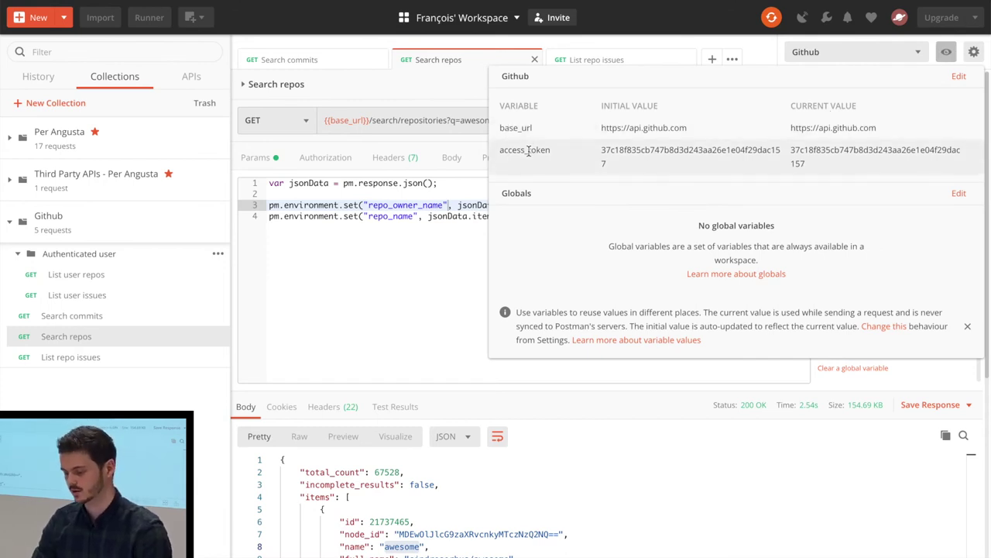
{"action": "left_click", "coordinate": [424, 289]}
{"action": "left_click", "coordinate": [869, 120]}
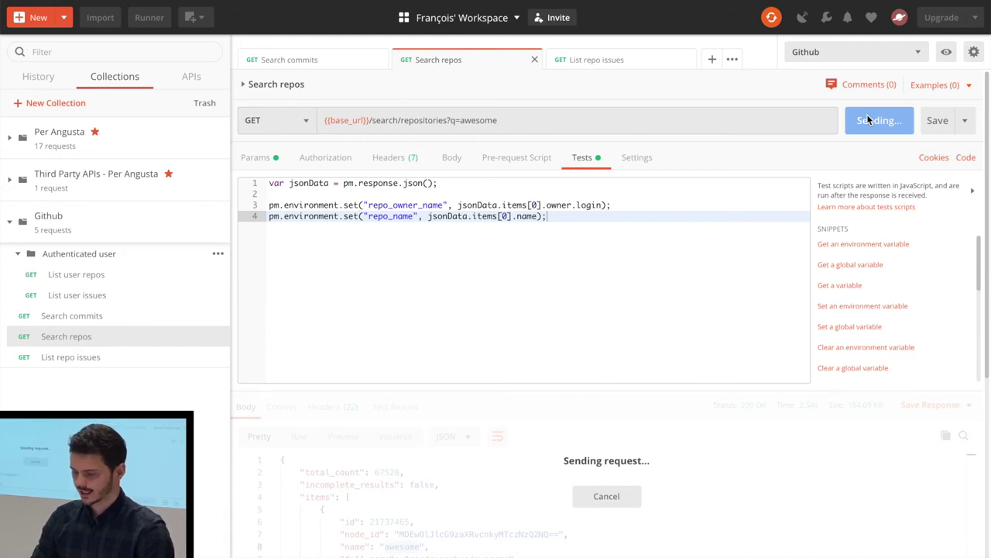
{"action": "left_click", "coordinate": [947, 52]}
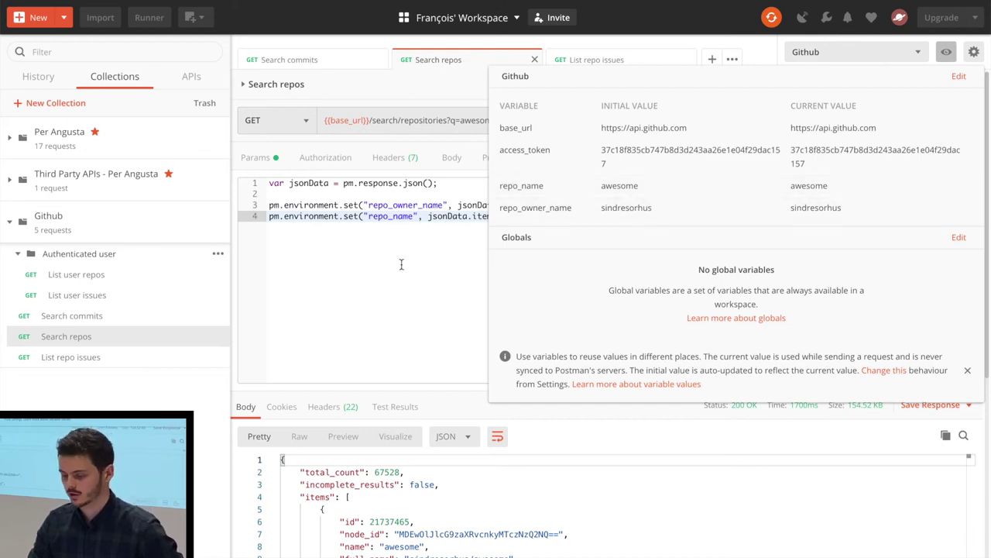
{"action": "left_click", "coordinate": [294, 289]}
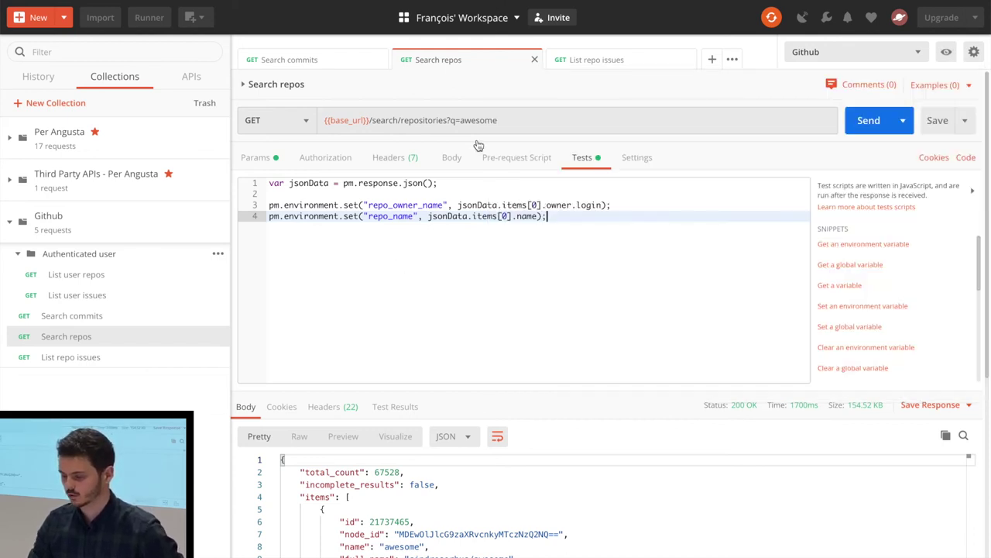
Replace the owner segment in the List repo issues URL with {{repo_owner_name}}, checking the variable name in the Github environment.
{"action": "left_click", "coordinate": [613, 60]}
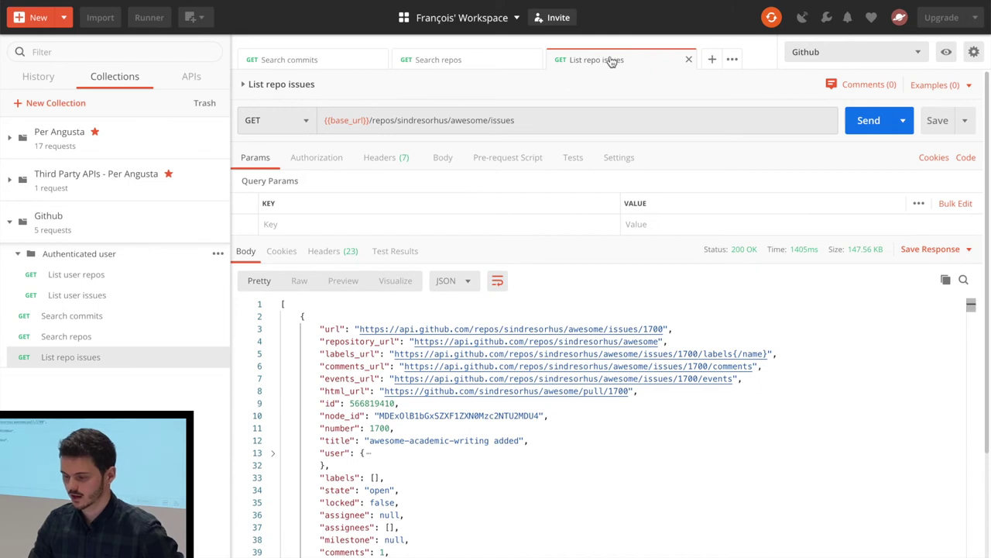
{"action": "double_click", "coordinate": [421, 122]}
{"action": "type", "text": "{P"}
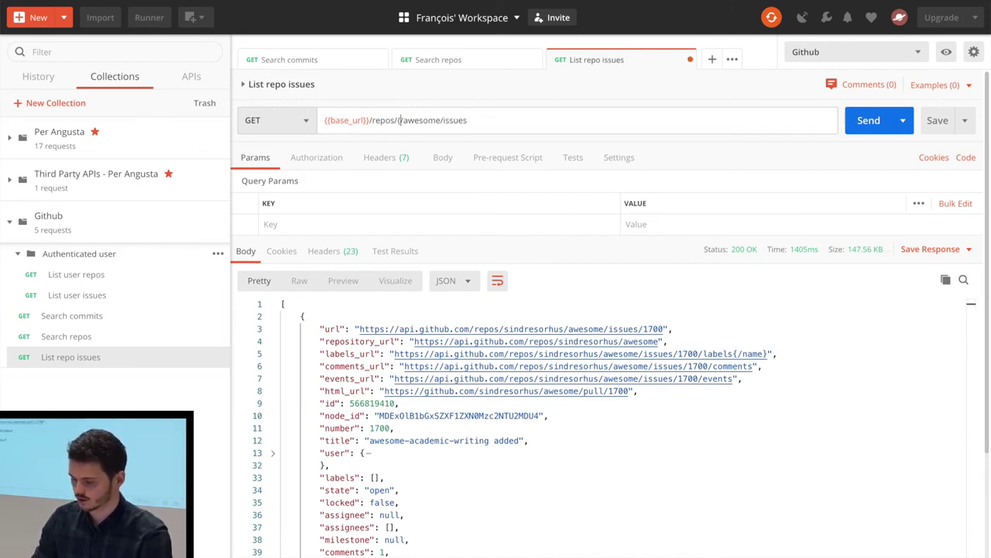
{"action": "key", "text": "BackSpace"}
{"action": "type", "text": "{r"}
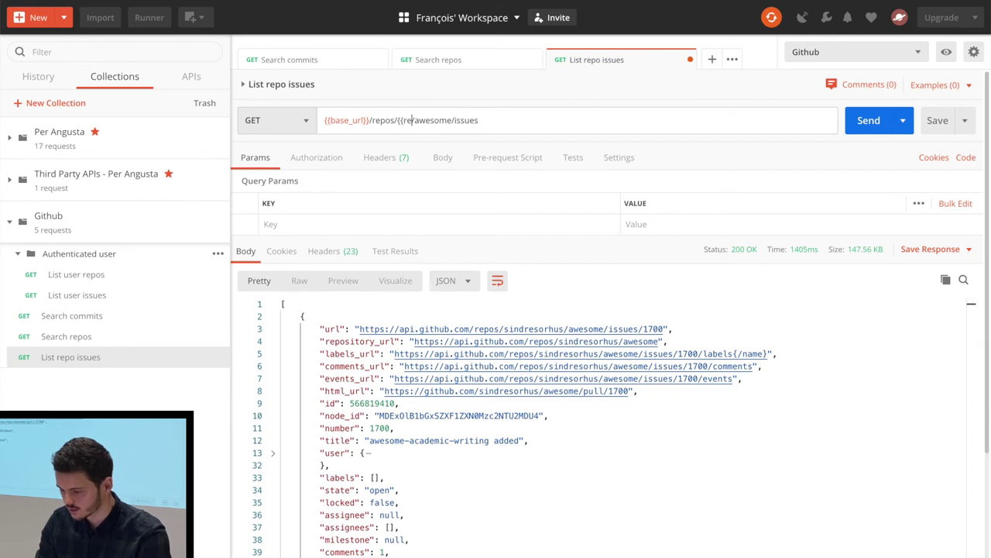
{"action": "left_click", "coordinate": [947, 51]}
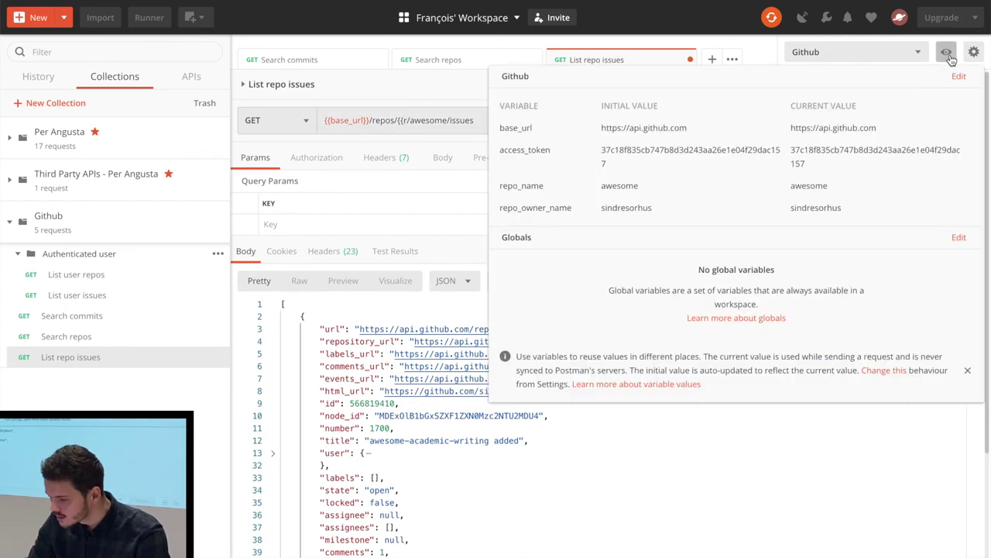
{"action": "left_click", "coordinate": [947, 53]}
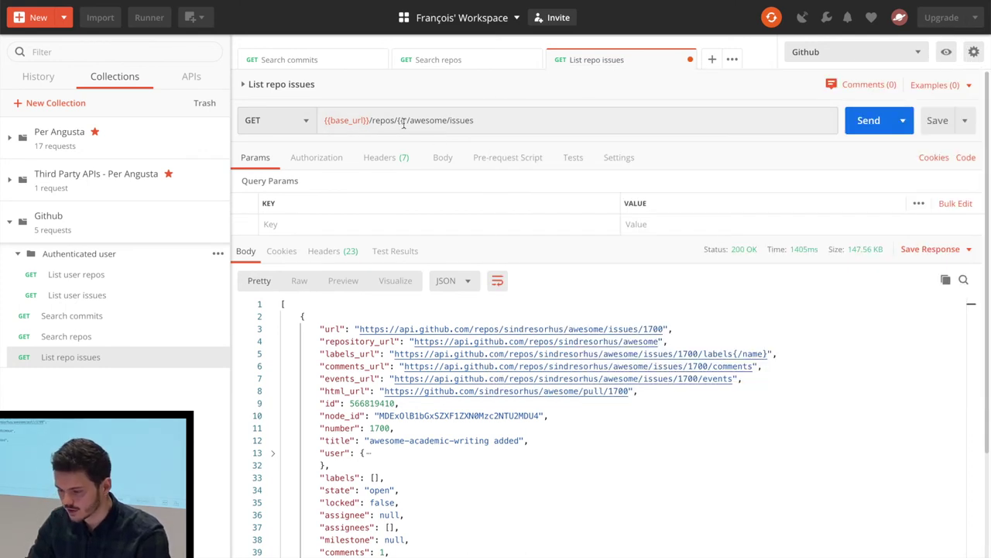
{"action": "type", "text": "epo"}
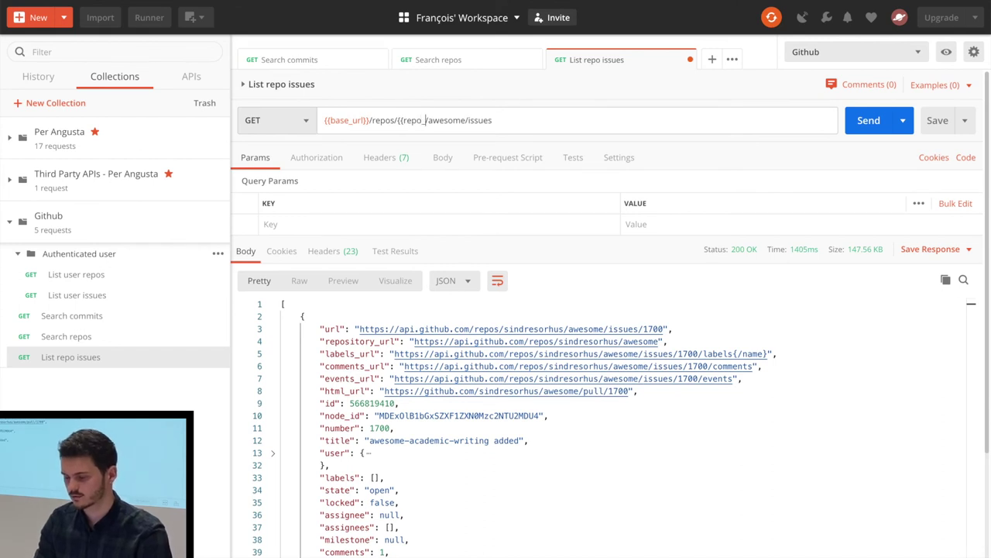
{"action": "type", "text": "_owner_name"}
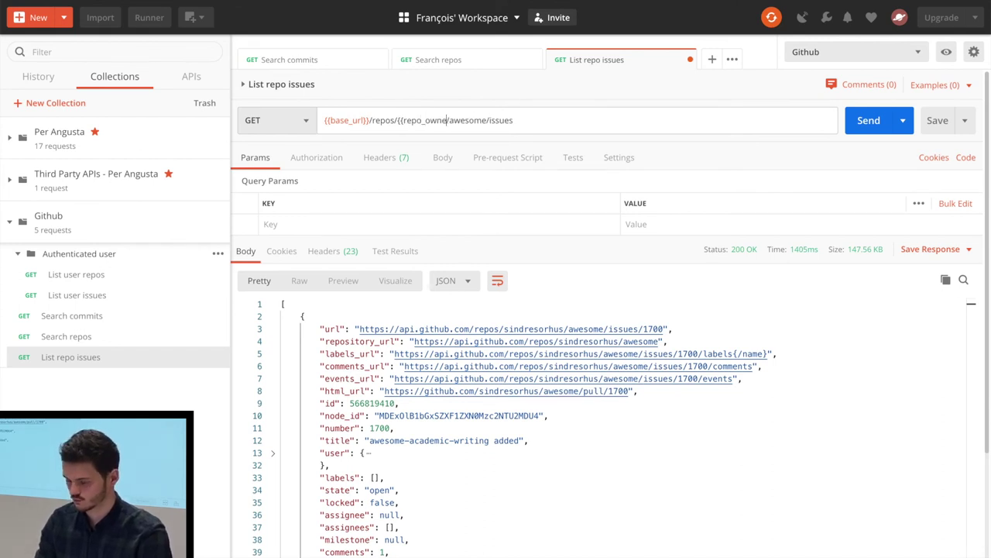
{"action": "type", "text": "}}/"}
Replace awesome in the List repo issues URL with {{repo_name}}, and save and send the request.
{"action": "key", "text": "ctrl+shift+Right"}
{"action": "type", "text": "{{repo_name"}
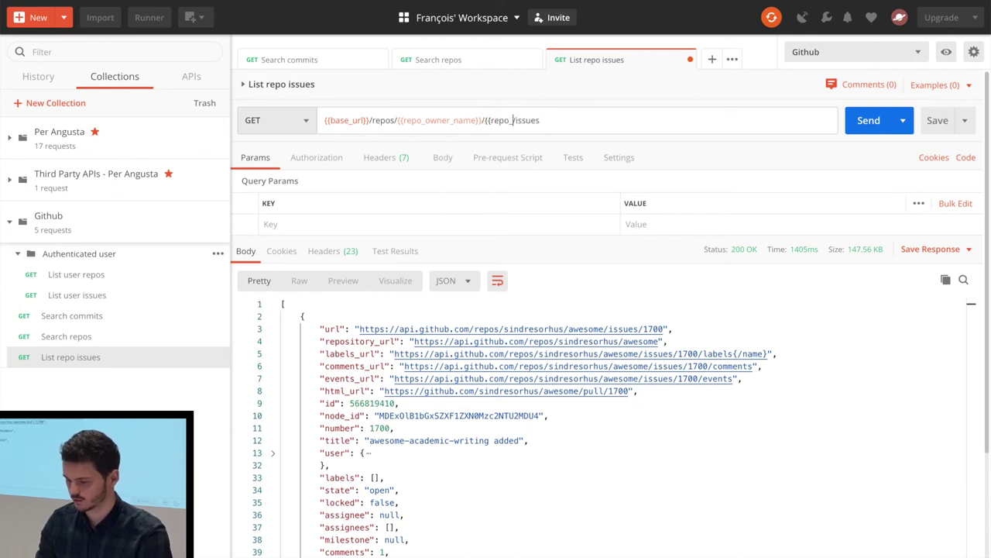
{"action": "type", "text": "}}/"}
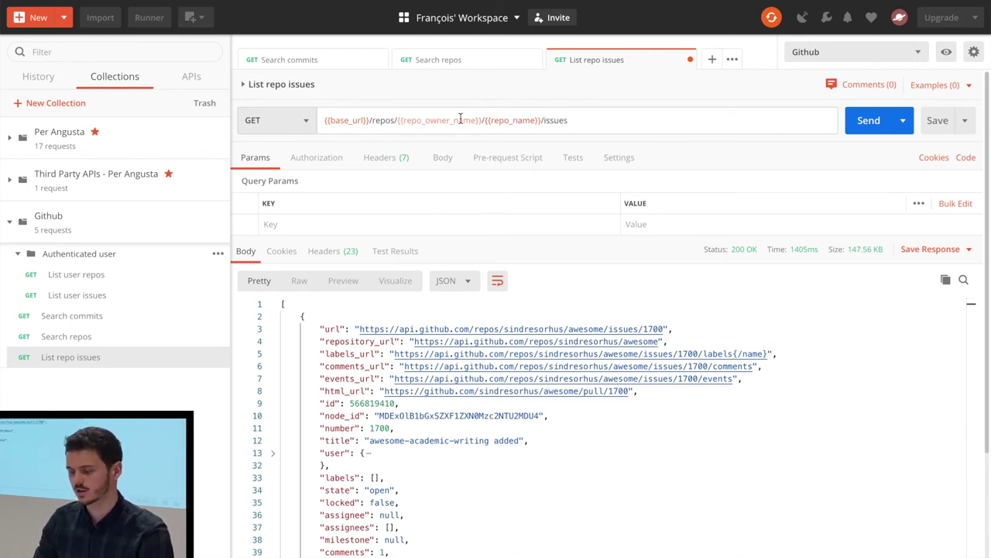
{"action": "mouse_move", "coordinate": [442, 122]}
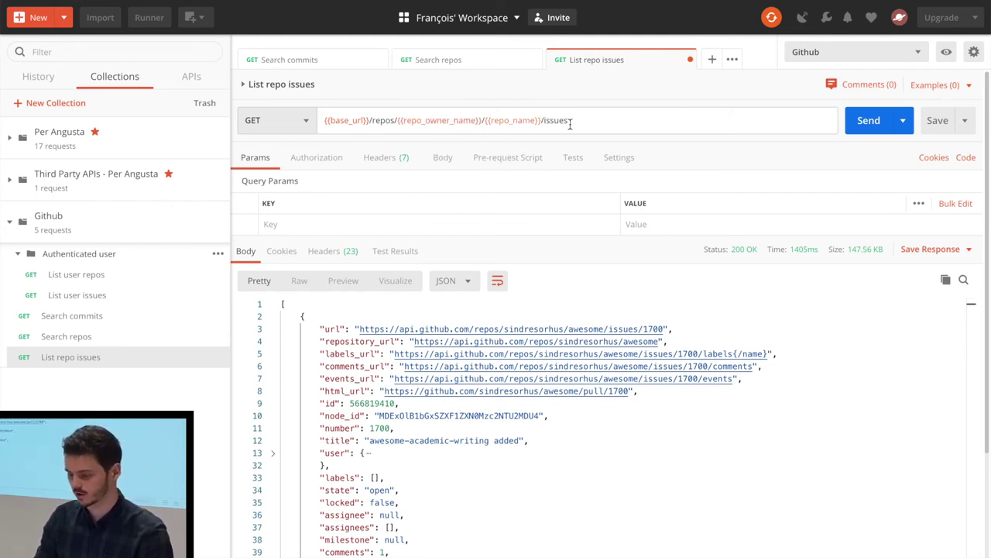
{"action": "left_click", "coordinate": [865, 121]}
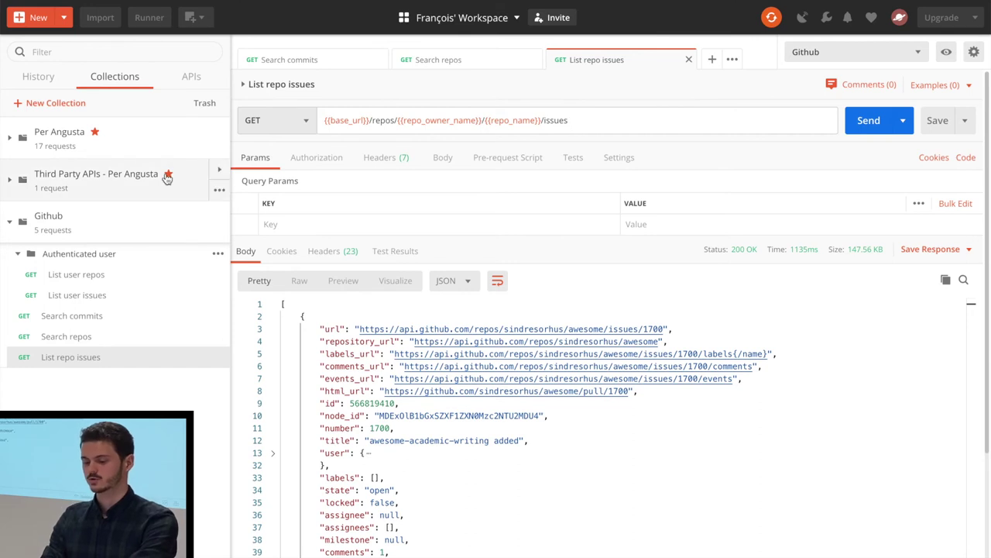
Read the Automated slide under Specific repo issues in Firefox and return to Postman.
{"action": "key", "text": "super+Tab"}
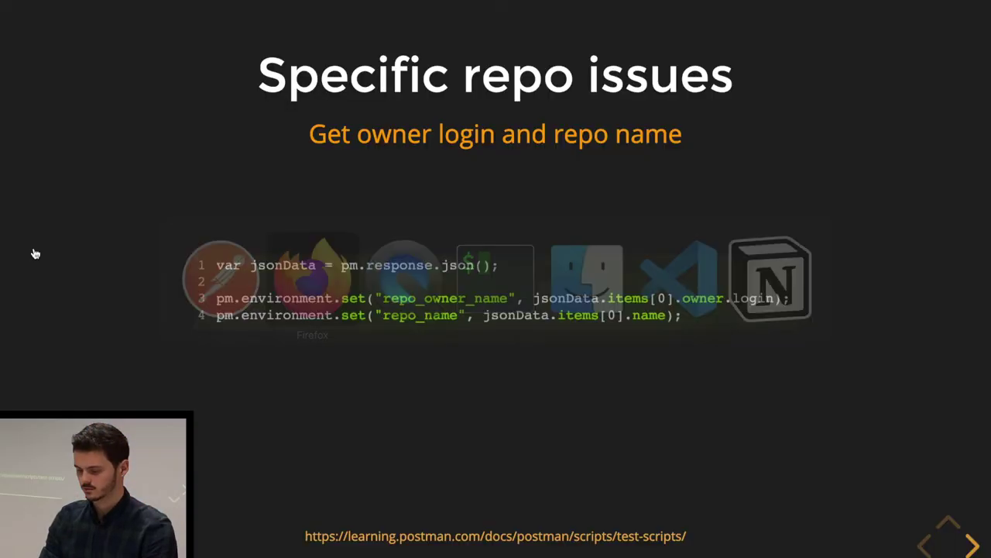
{"action": "key", "text": "Down"}
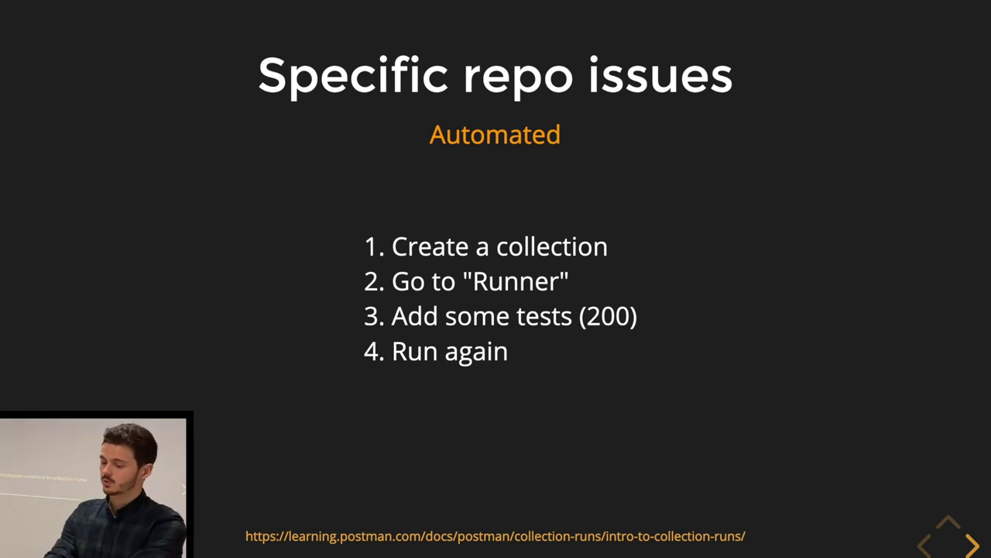
{"action": "key", "text": "super+Tab"}
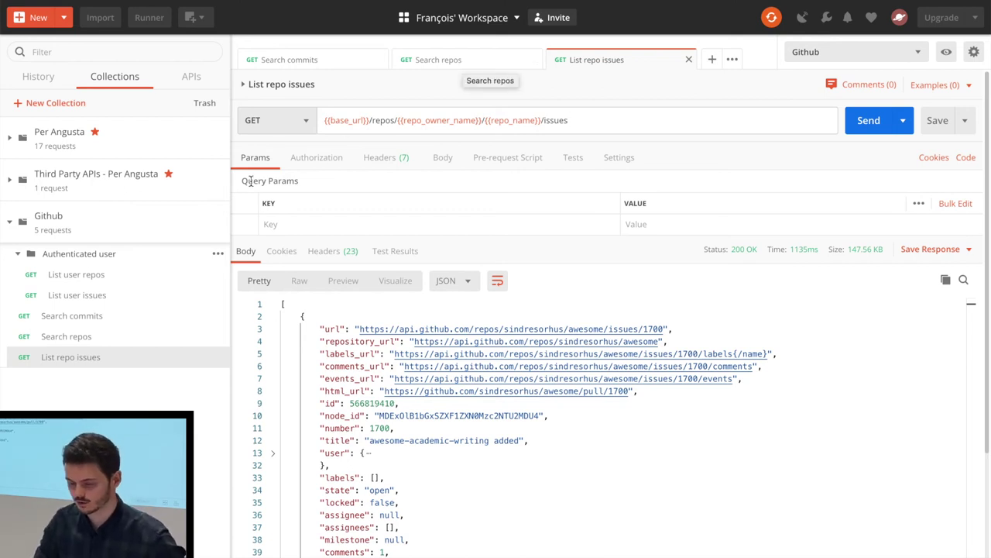
Collapse the Authenticated user folder and add a folder named Search repos then issues to the Github collection.
{"action": "left_click", "coordinate": [17, 256]}
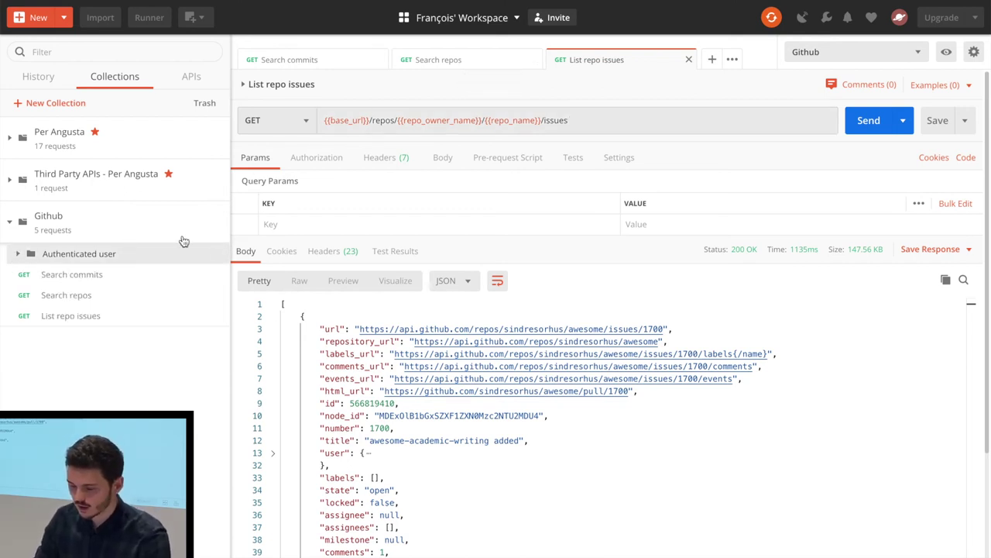
{"action": "left_click", "coordinate": [219, 232]}
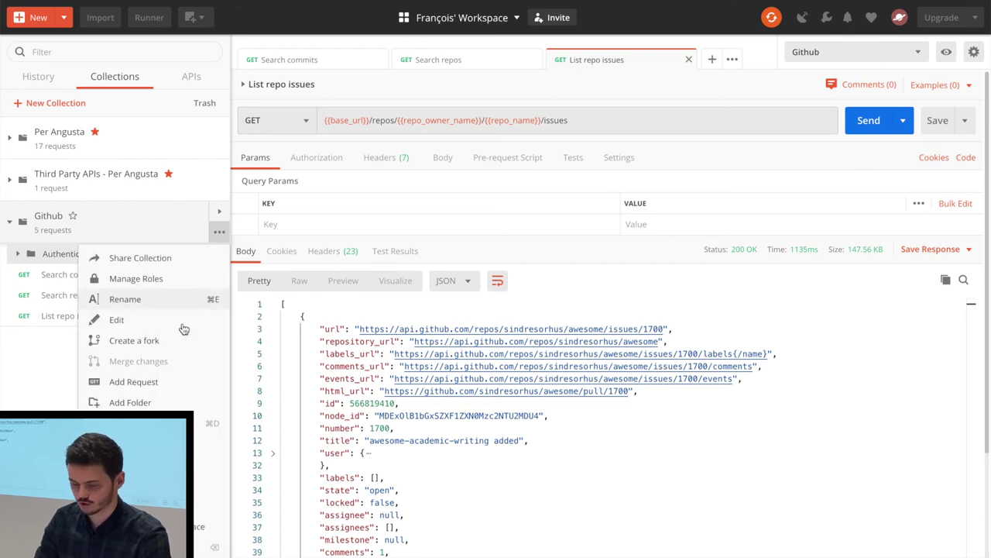
{"action": "left_click", "coordinate": [155, 403]}
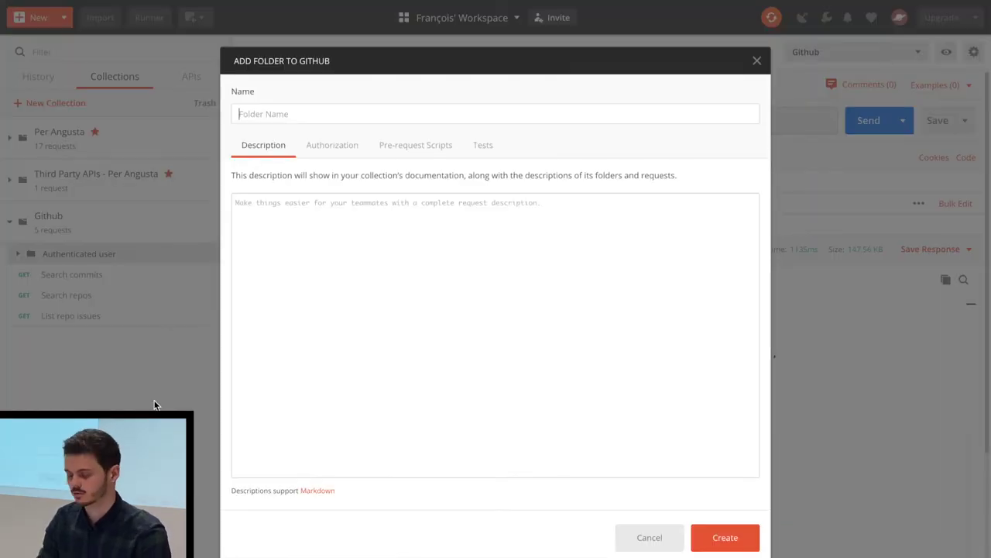
{"action": "type", "text": "Search repos then issues"}
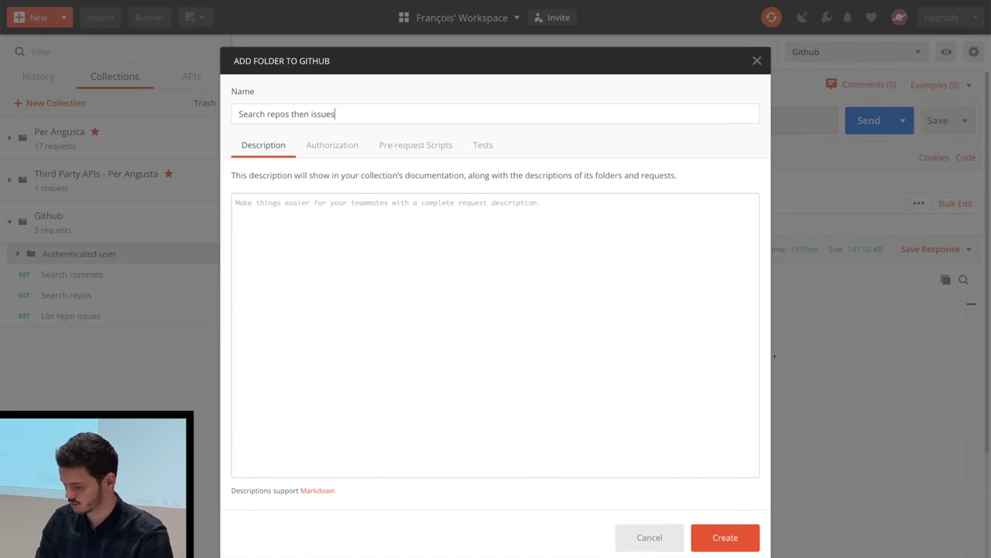
{"action": "left_click", "coordinate": [745, 540]}
Duplicate the Search repos request and move the copy into the Search repos then issues folder.
{"action": "left_click", "coordinate": [219, 316]}
{"action": "left_click", "coordinate": [162, 403]}
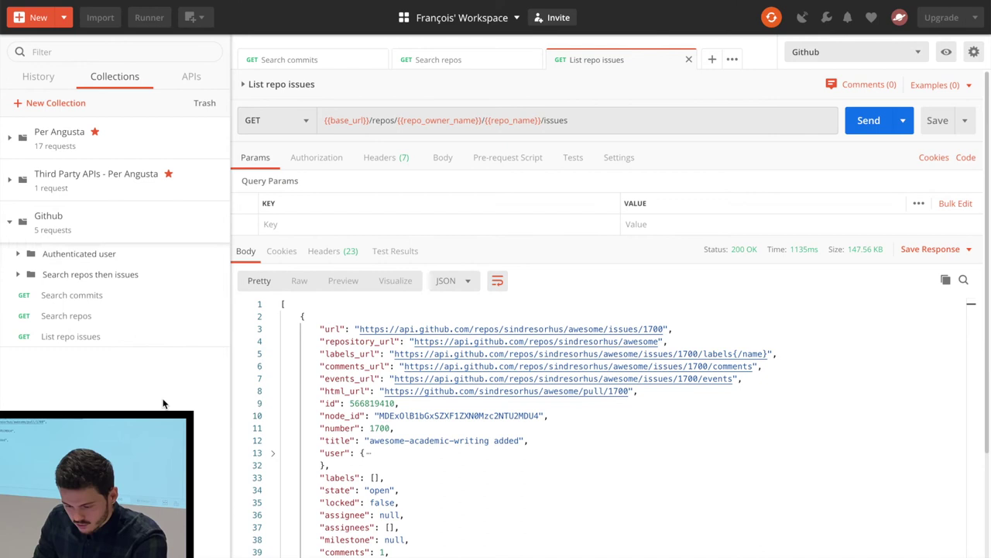
{"action": "left_click_drag", "start_coordinate": [104, 336], "coordinate": [100, 275]}
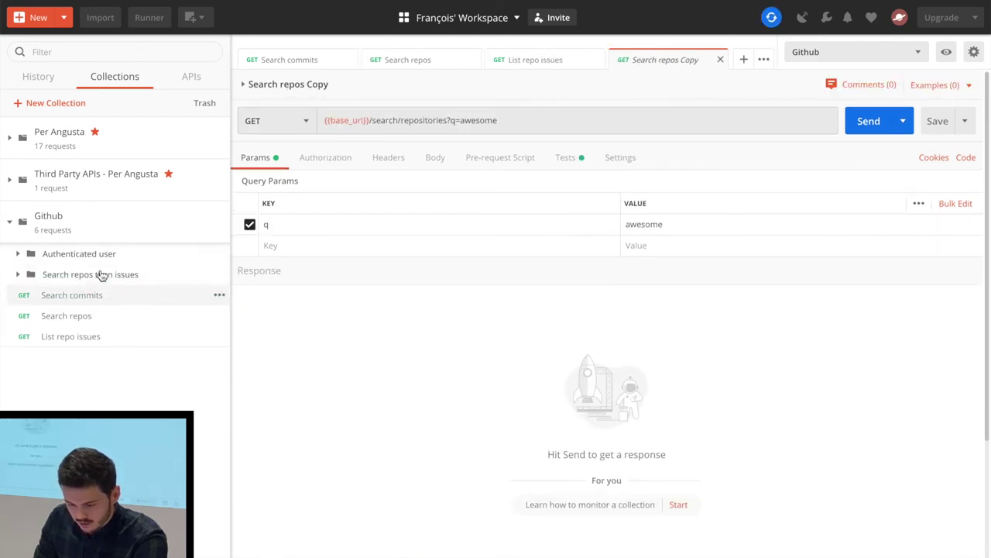
Duplicate the List repo issues request, move the copy into the Search repos then issues folder, and expand that folder.
{"action": "left_click", "coordinate": [219, 337]}
{"action": "left_click", "coordinate": [201, 424]}
{"action": "left_click_drag", "start_coordinate": [113, 357], "coordinate": [109, 276]}
{"action": "left_click", "coordinate": [15, 276]}
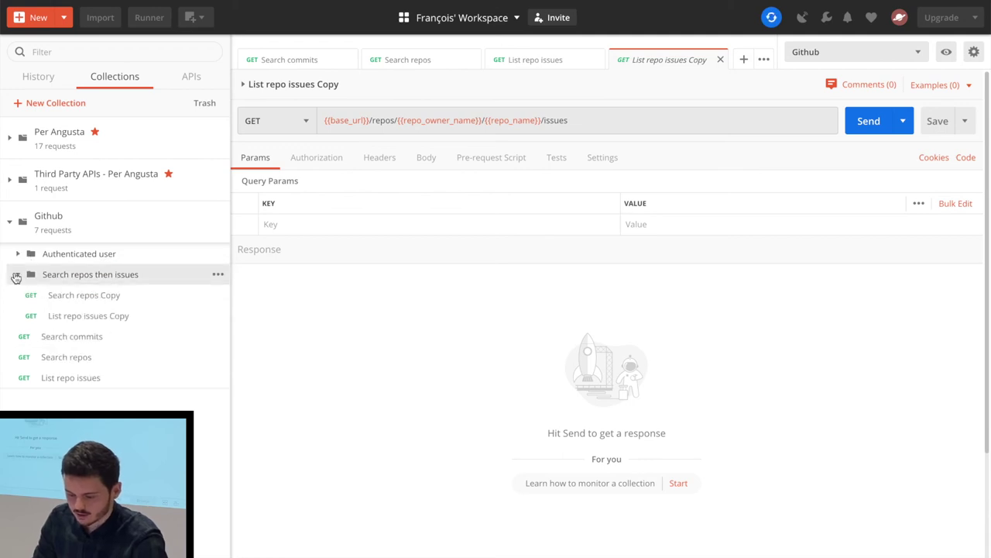
Rename the Search repos Copy request in the Search repos then issues folder to Search repos.
{"action": "left_click", "coordinate": [121, 294]}
{"action": "left_click", "coordinate": [338, 84]}
{"action": "key", "text": "Right"}
{"action": "key", "text": "BackSpace"}
{"action": "key", "text": "BackSpace"}
{"action": "key", "text": "Return"}
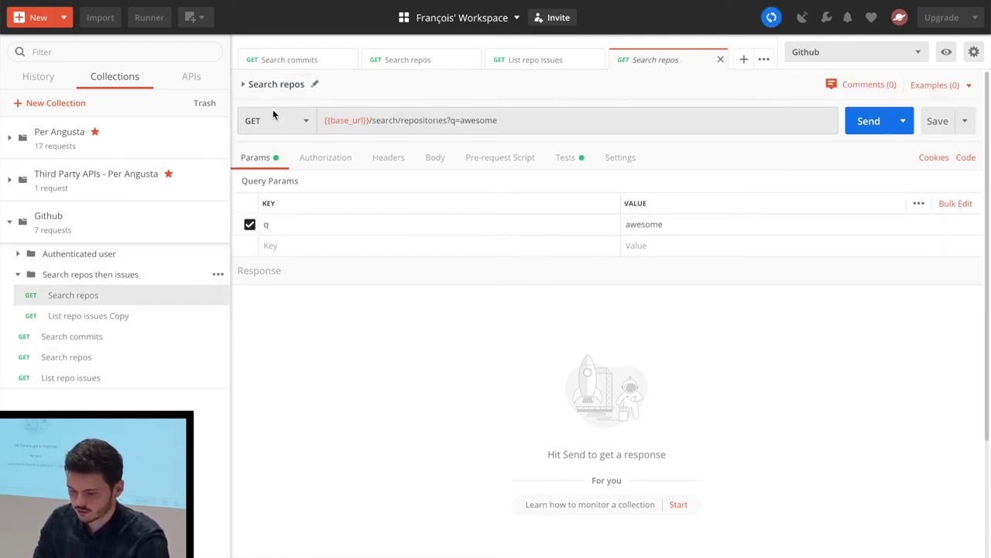
Rename the List repo issues Copy request in the Search repos then issues folder to List repo issues.
{"action": "left_click", "coordinate": [179, 315]}
{"action": "left_click", "coordinate": [219, 318]}
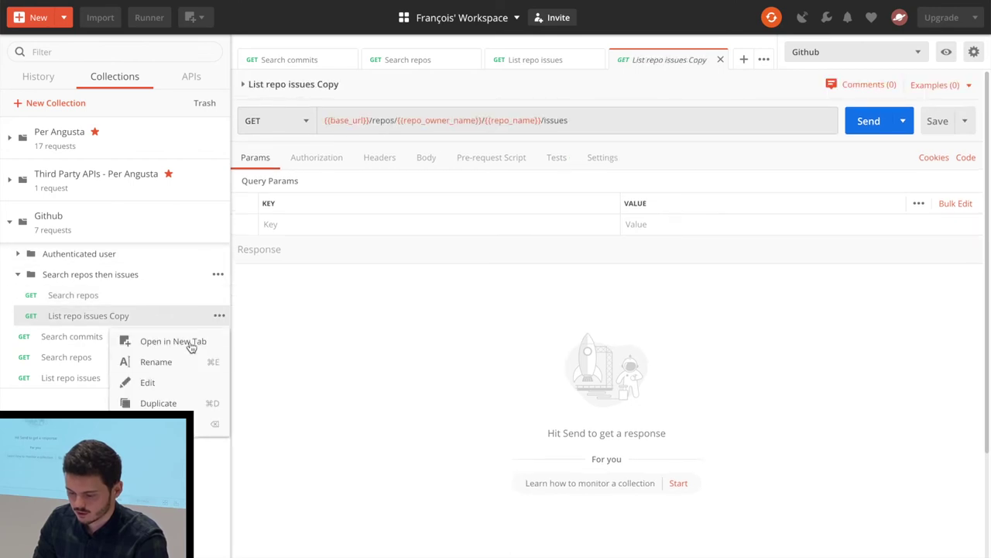
{"action": "left_click", "coordinate": [159, 361]}
{"action": "key", "text": "Right"}
{"action": "key", "text": "BackSpace"}
{"action": "key", "text": "BackSpace"}
{"action": "key", "text": "BackSpace"}
{"action": "key", "text": "BackSpace"}
{"action": "key", "text": "BackSpace"}
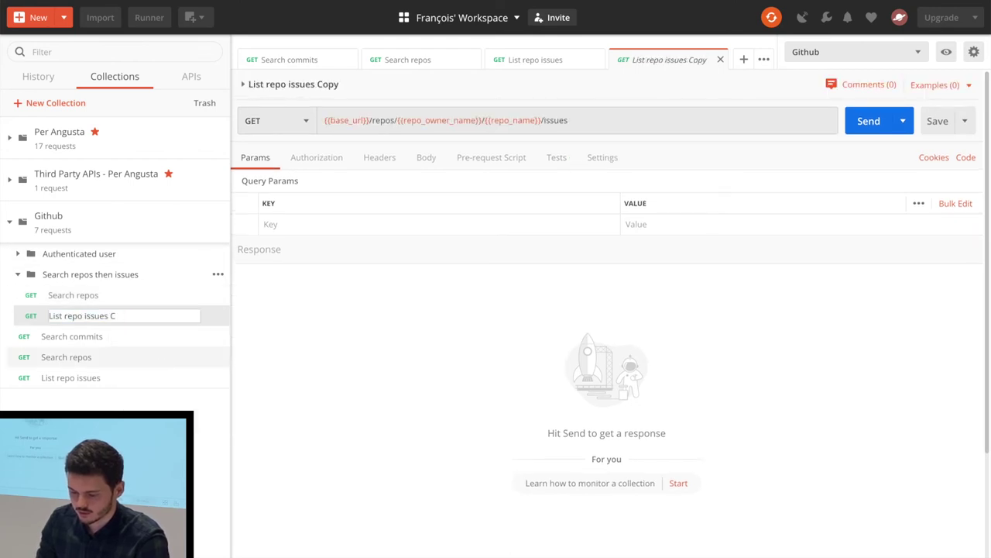
{"action": "key", "text": "Return"}
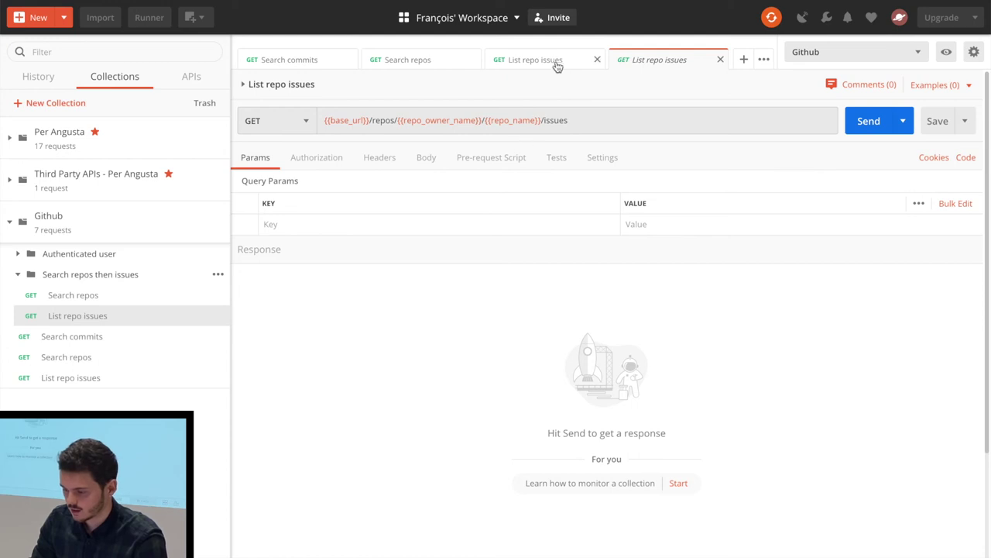
Close the old request tabs and keep only the Search repos then issues folder's Search repos and List repo issues requests open.
{"action": "left_click", "coordinate": [518, 65]}
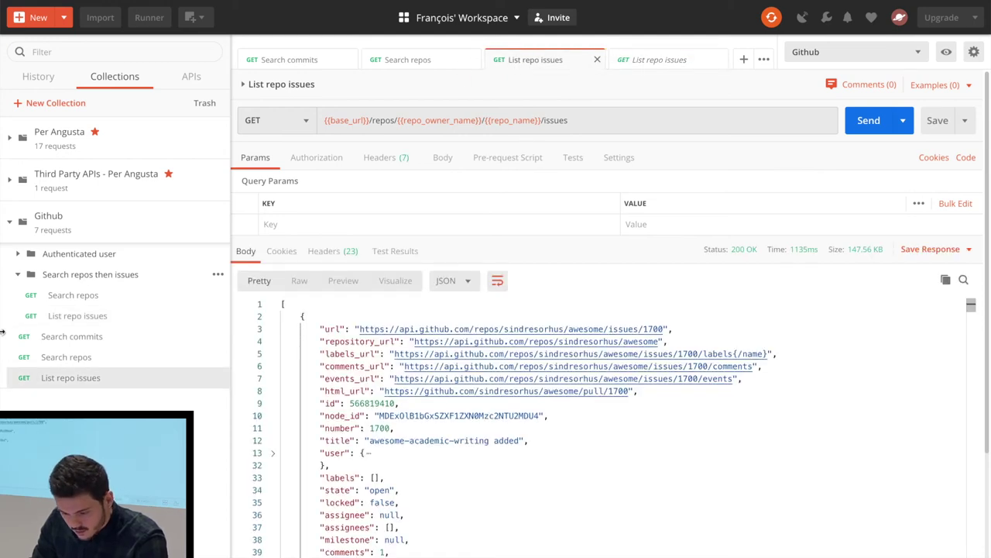
{"action": "left_click", "coordinate": [69, 295]}
{"action": "left_click", "coordinate": [596, 58]}
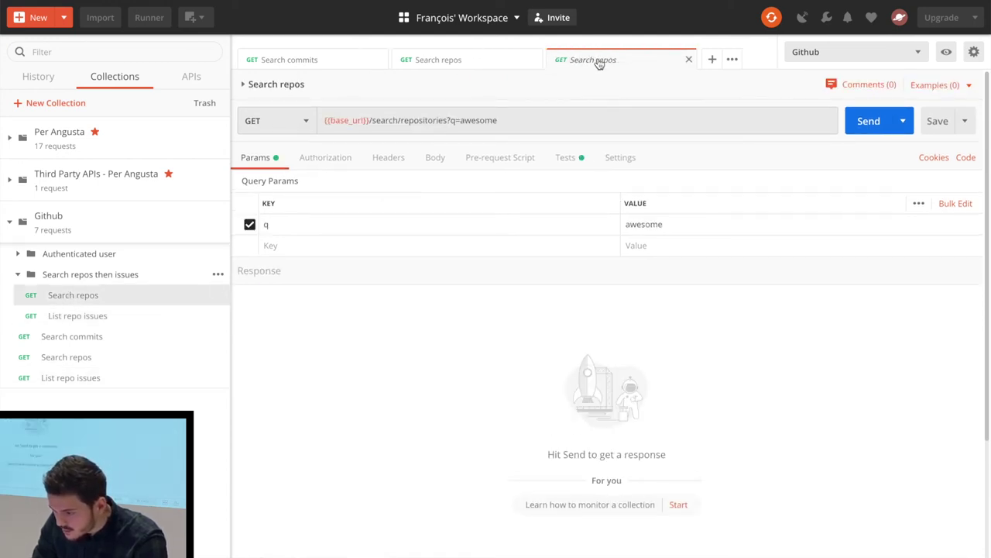
{"action": "left_click", "coordinate": [378, 60]}
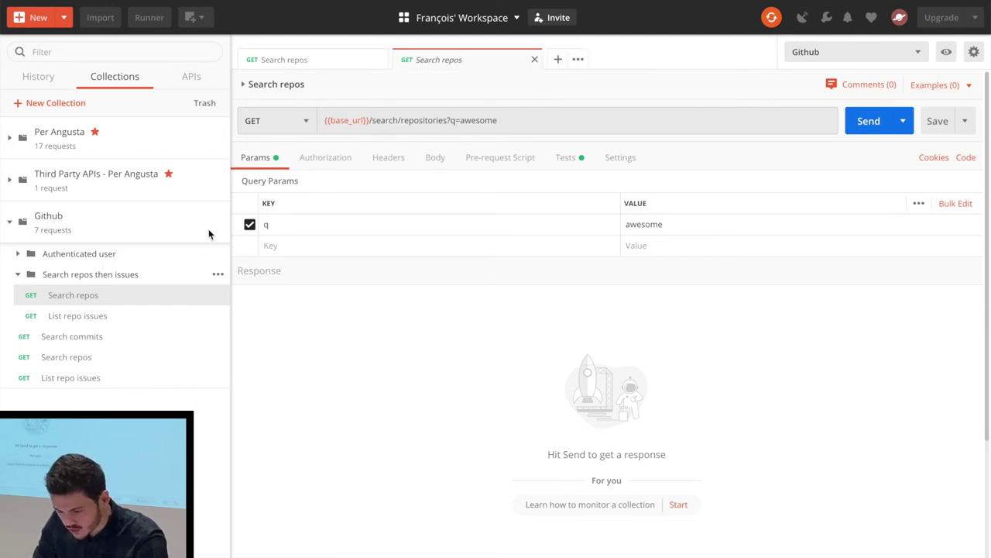
{"action": "left_click", "coordinate": [121, 294]}
{"action": "left_click", "coordinate": [476, 62]}
{"action": "left_click", "coordinate": [100, 314]}
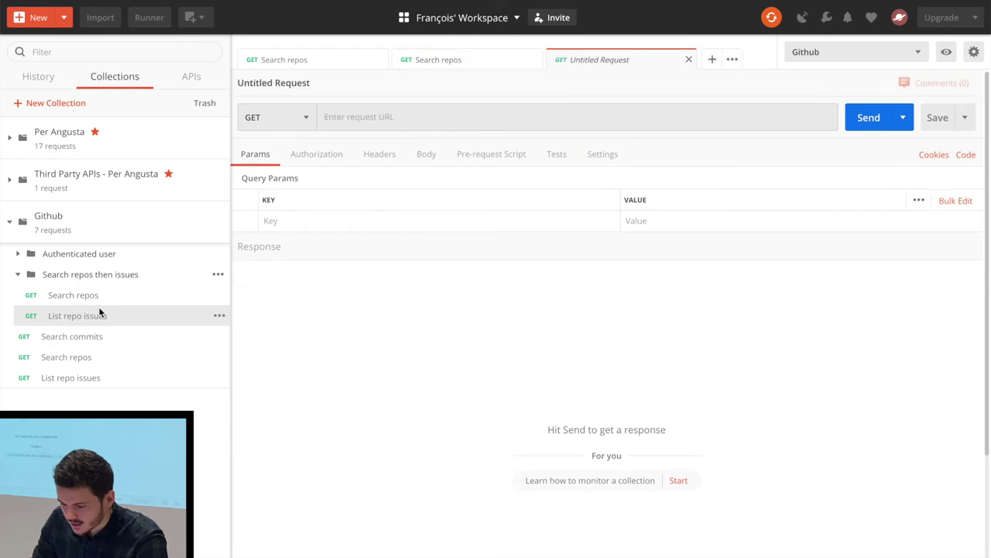
{"action": "double_click", "coordinate": [599, 62]}
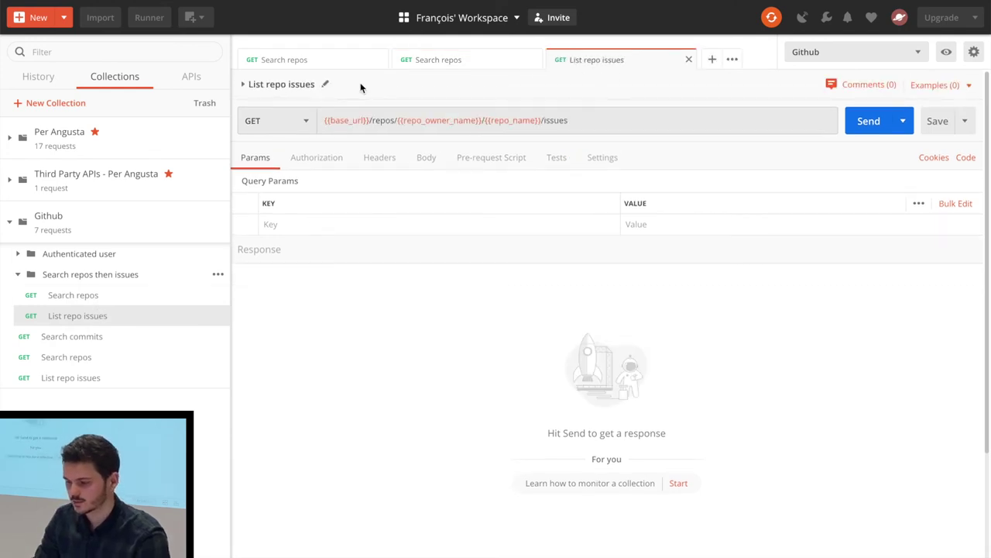
{"action": "left_click", "coordinate": [380, 59]}
{"action": "left_click", "coordinate": [348, 62]}
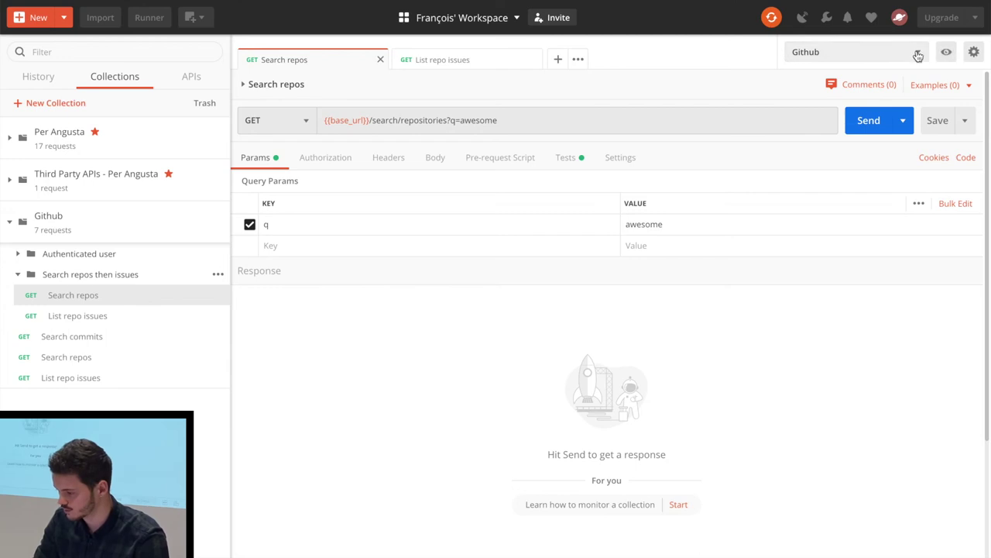
Delete the repo_name and repo_owner_name variables from the Github environment and save the update.
{"action": "left_click", "coordinate": [973, 52]}
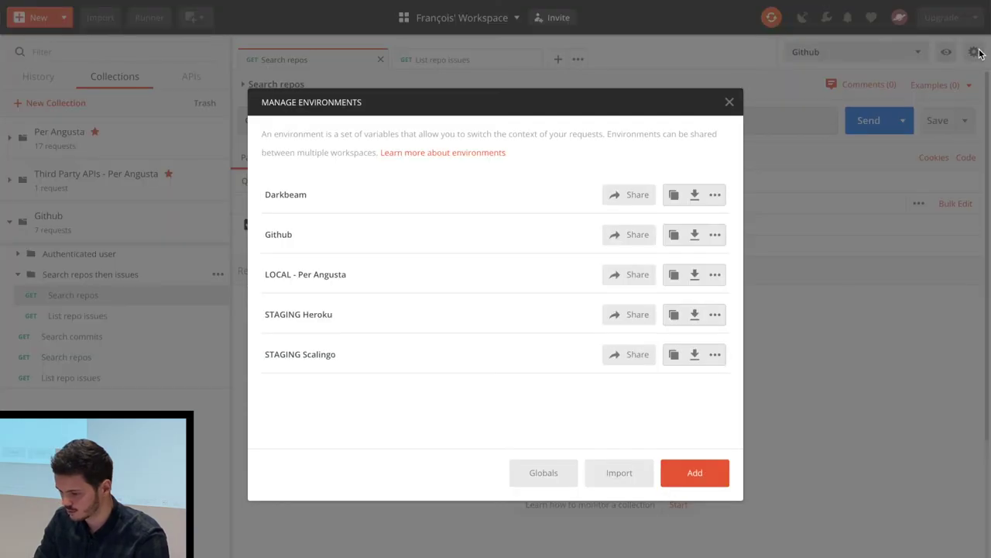
{"action": "left_click", "coordinate": [323, 234]}
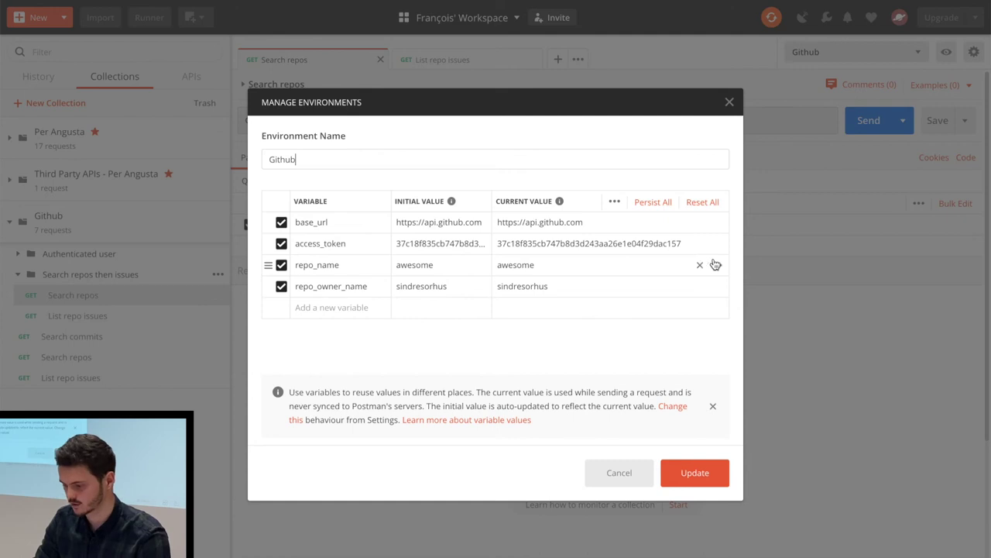
{"action": "left_click", "coordinate": [700, 264]}
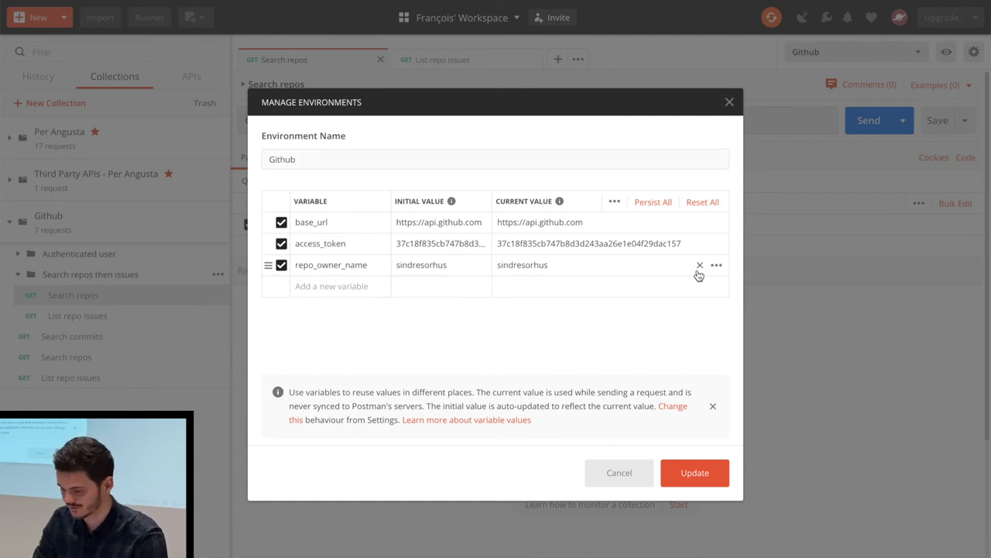
{"action": "left_click", "coordinate": [700, 265]}
{"action": "left_click", "coordinate": [692, 473]}
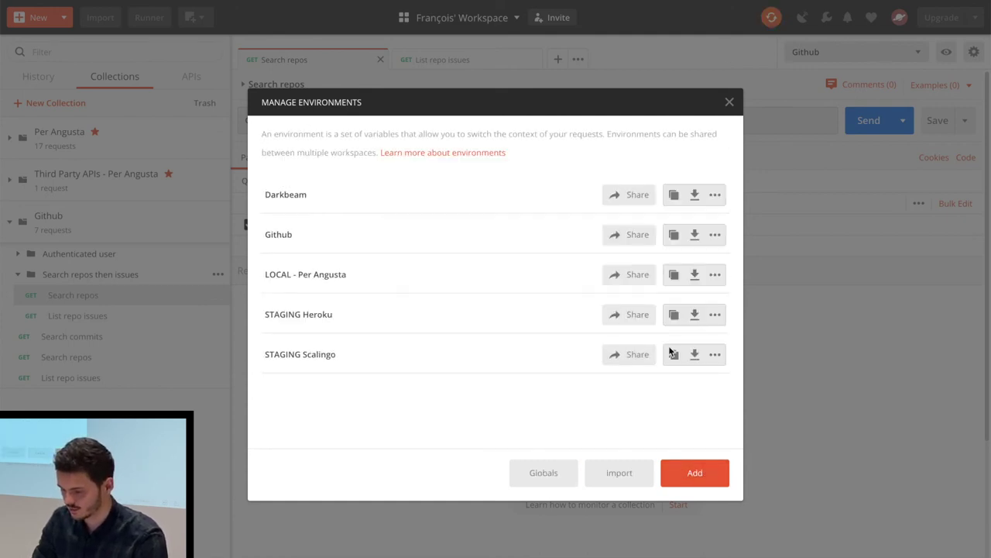
{"action": "left_click", "coordinate": [728, 102]}
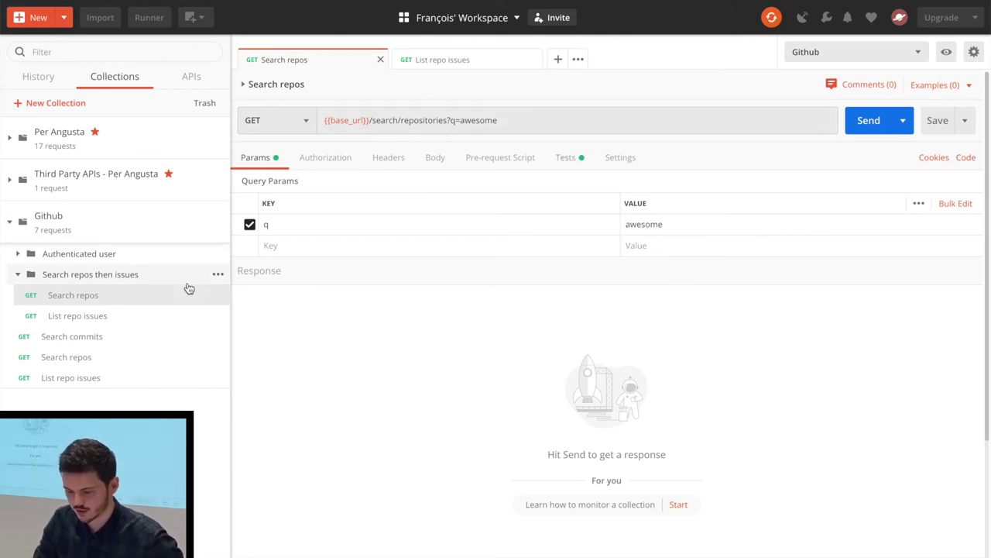
Run the Github collection's Search repos then issues folder in the Collection Runner with the Github environment.
{"action": "left_click", "coordinate": [149, 17]}
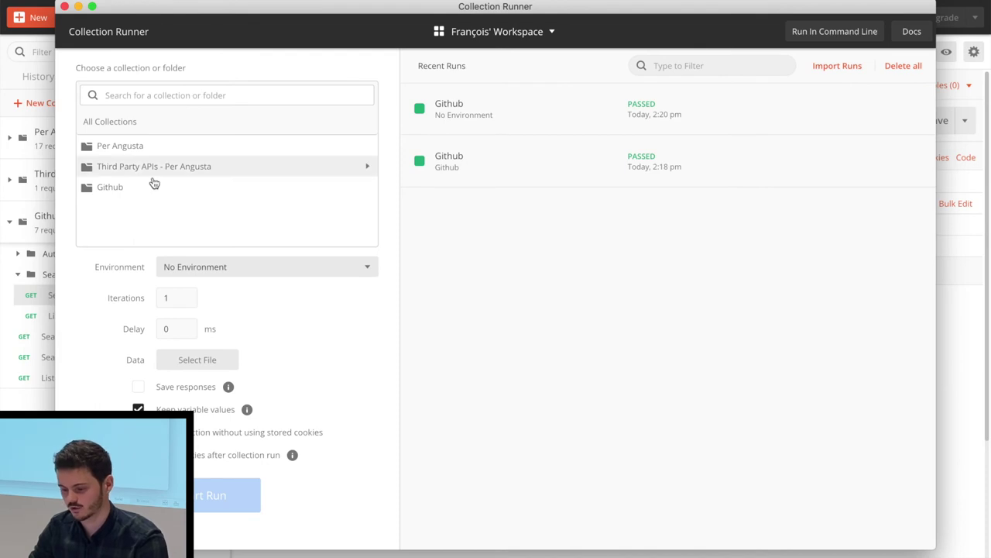
{"action": "left_click", "coordinate": [174, 188]}
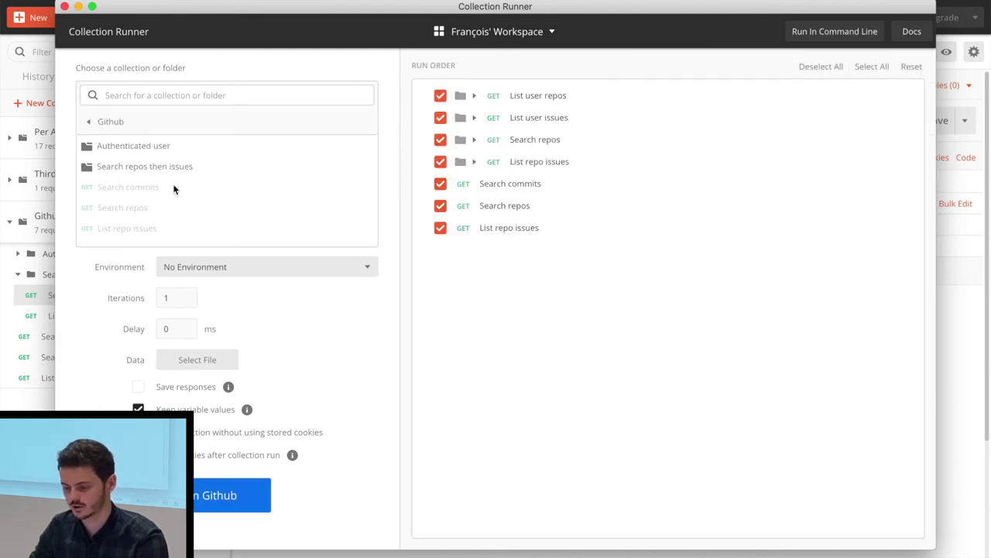
{"action": "left_click", "coordinate": [206, 169]}
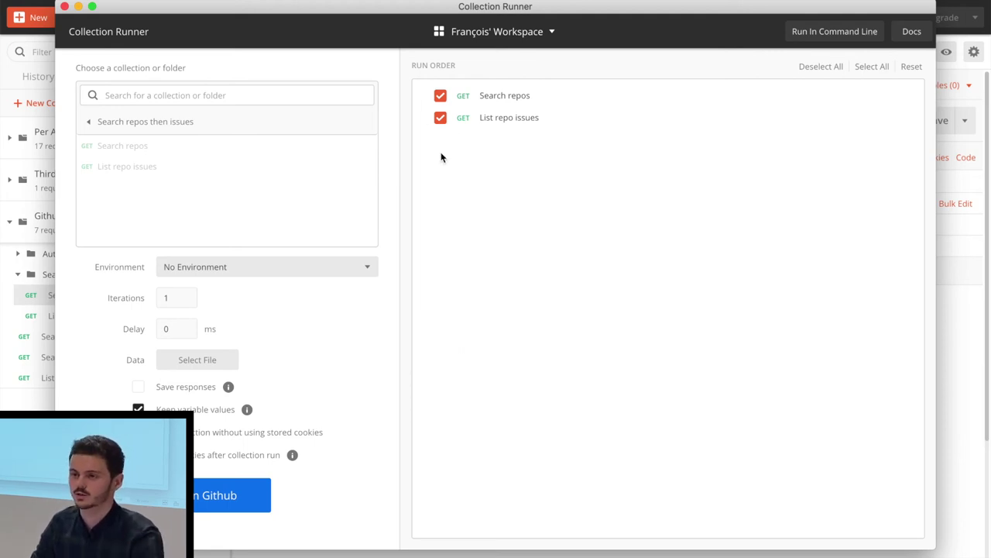
{"action": "left_click", "coordinate": [366, 266]}
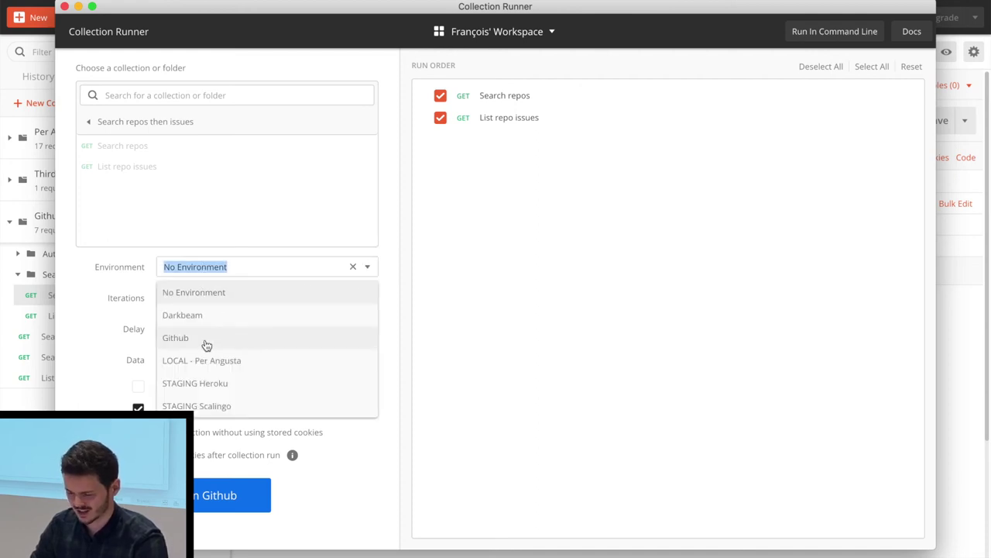
{"action": "left_click", "coordinate": [206, 341]}
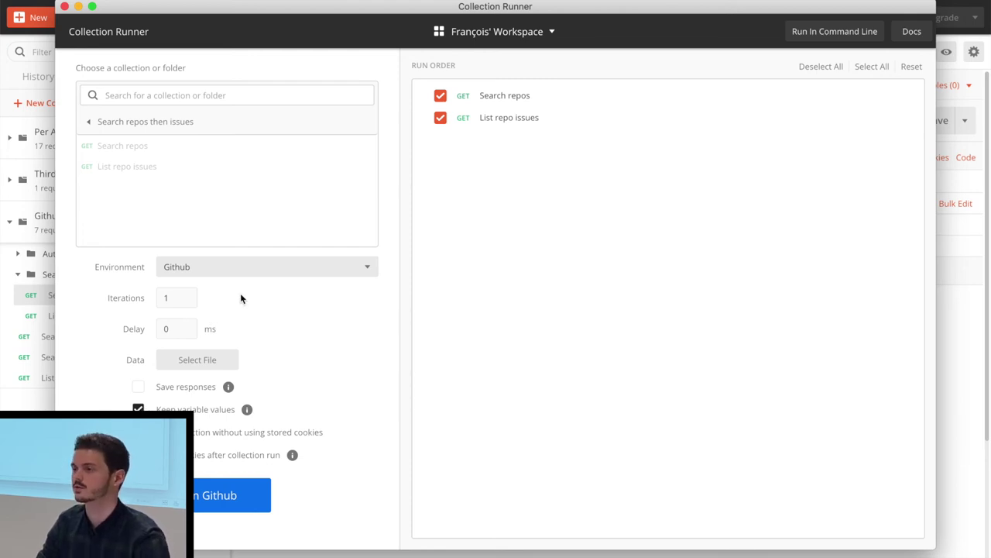
{"action": "left_click", "coordinate": [217, 495]}
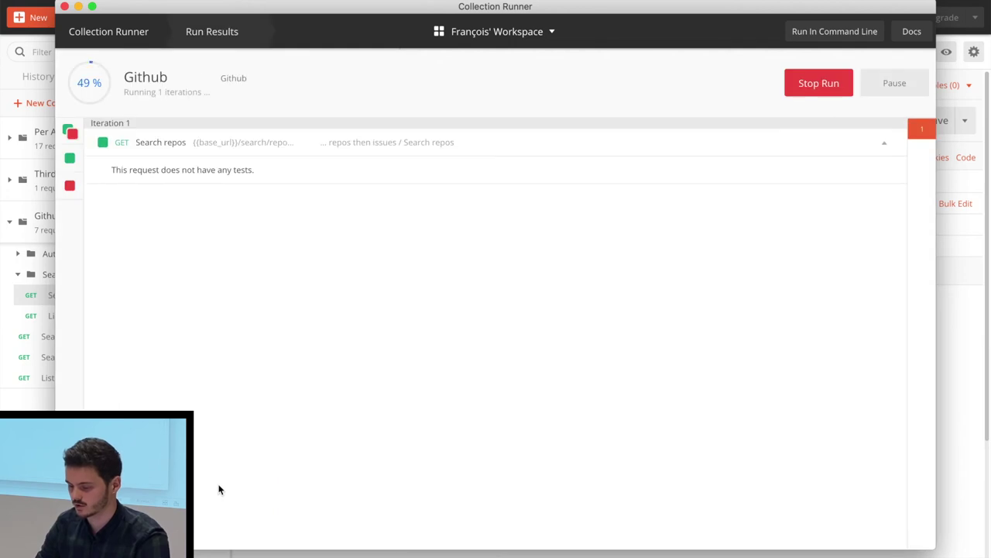
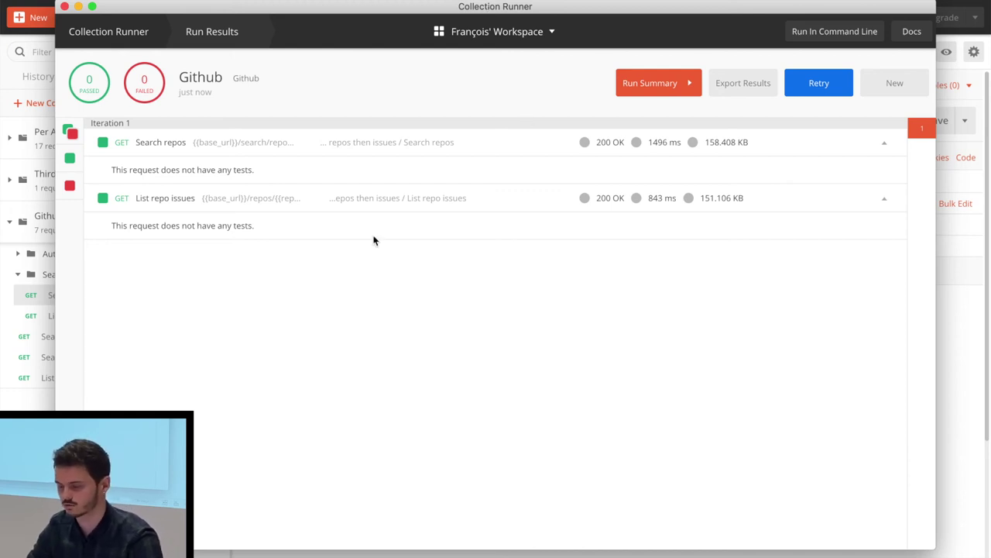
{"action": "left_click", "coordinate": [139, 172]}
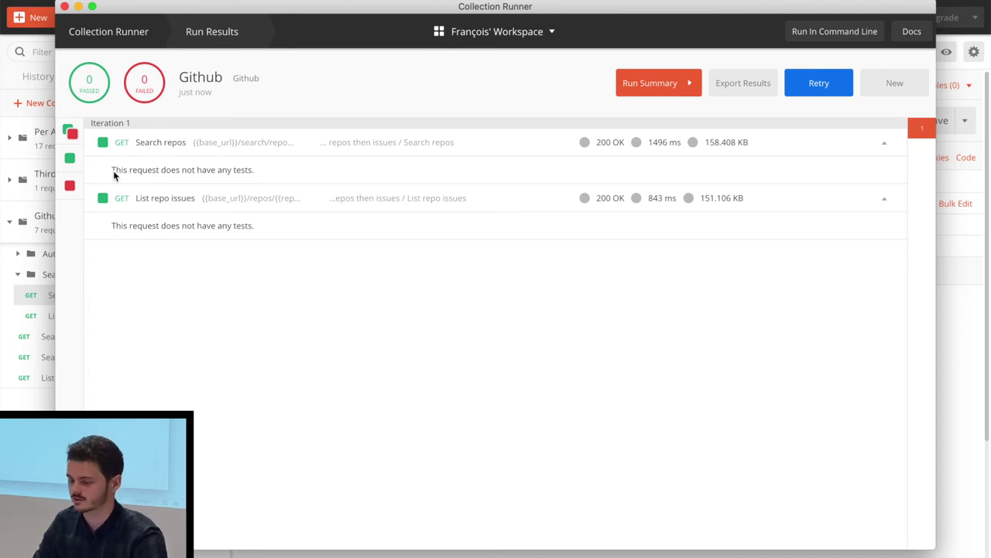
Add the Status code: Code is 200 snippet below the test script of the folder's Search repos request and save it.
{"action": "key", "text": "super+Tab"}
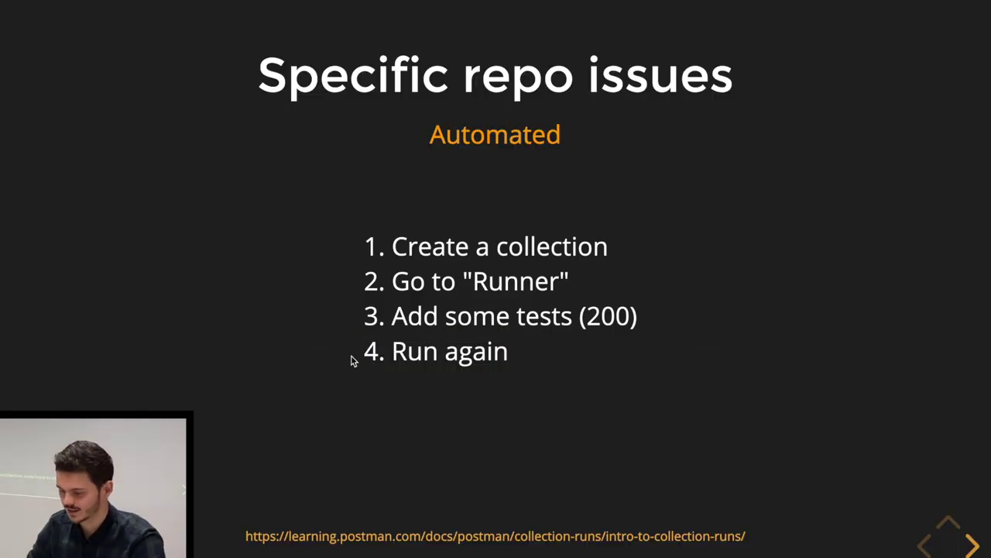
{"action": "key", "text": "super+Tab"}
{"action": "key", "text": "super+w"}
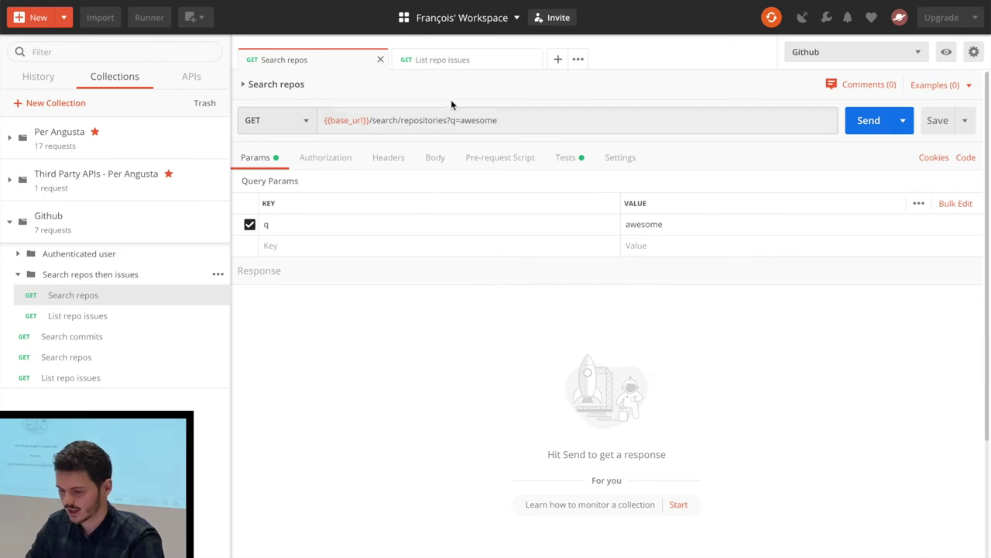
{"action": "left_click", "coordinate": [567, 159]}
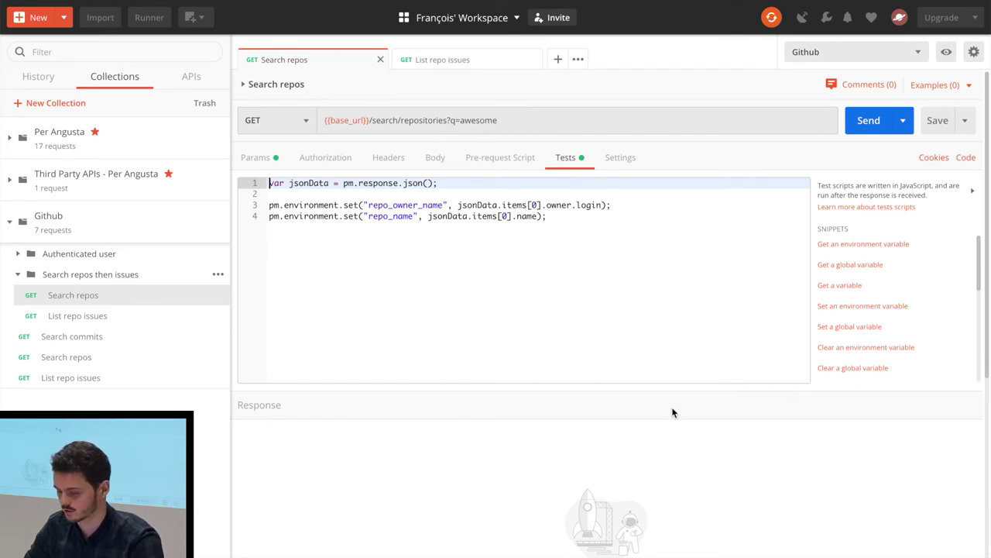
{"action": "left_click", "coordinate": [574, 332]}
{"action": "key", "text": "Return"}
{"action": "key", "text": "Return"}
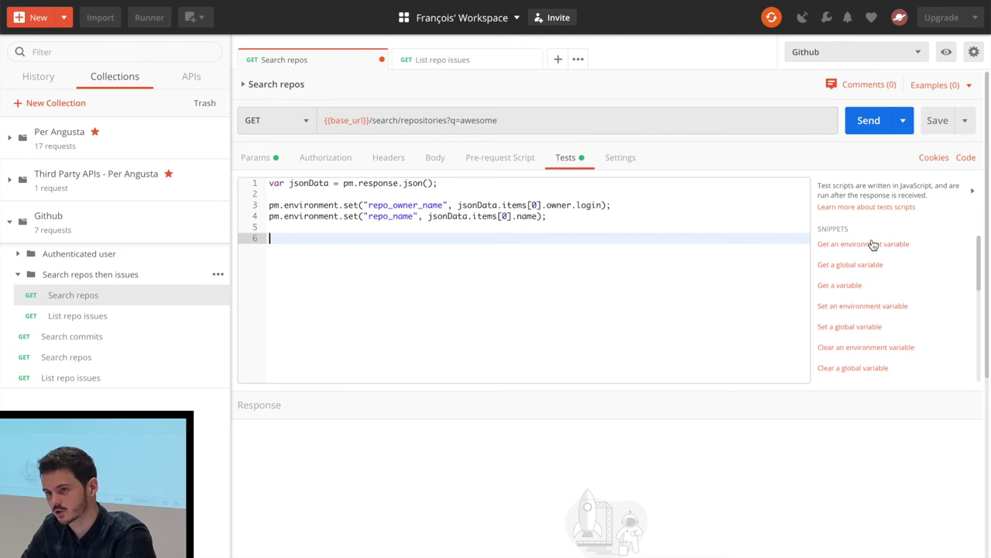
{"action": "scroll", "coordinate": [869, 273], "scroll_direction": "down", "scroll_amount": 5}
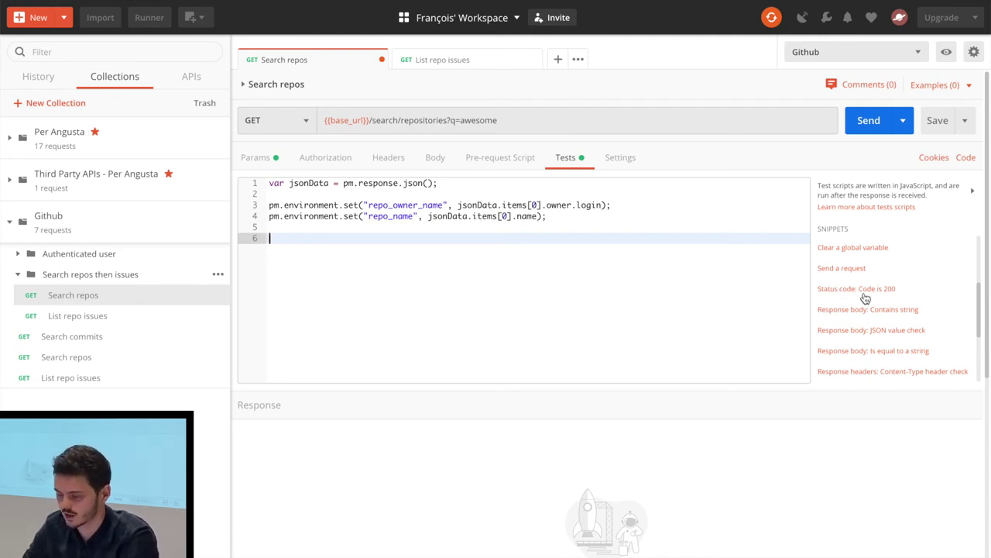
{"action": "left_click", "coordinate": [862, 289]}
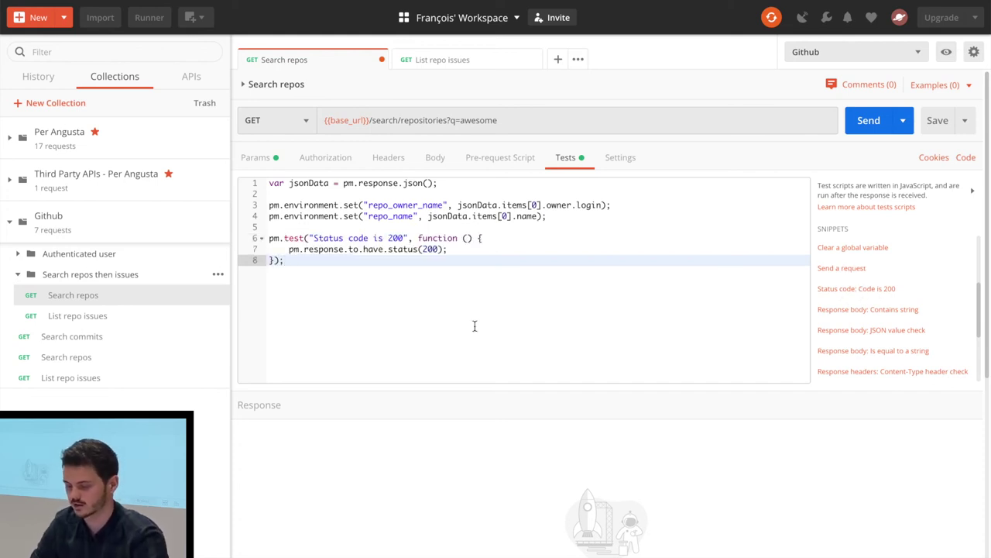
{"action": "key", "text": "ctrl+s"}
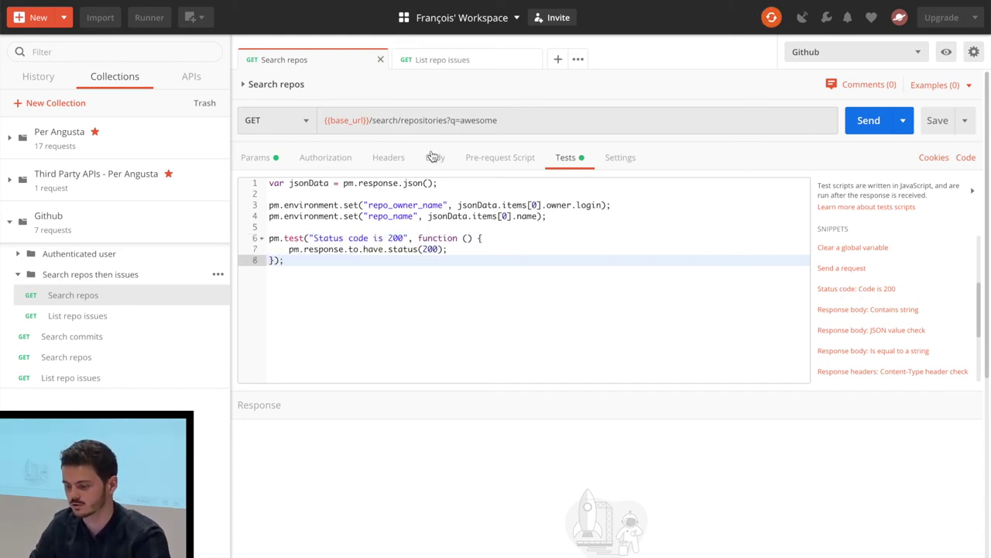
Add the Status code: Code is 200 test snippet to the folder's List repo issues request and save it.
{"action": "left_click", "coordinate": [440, 62]}
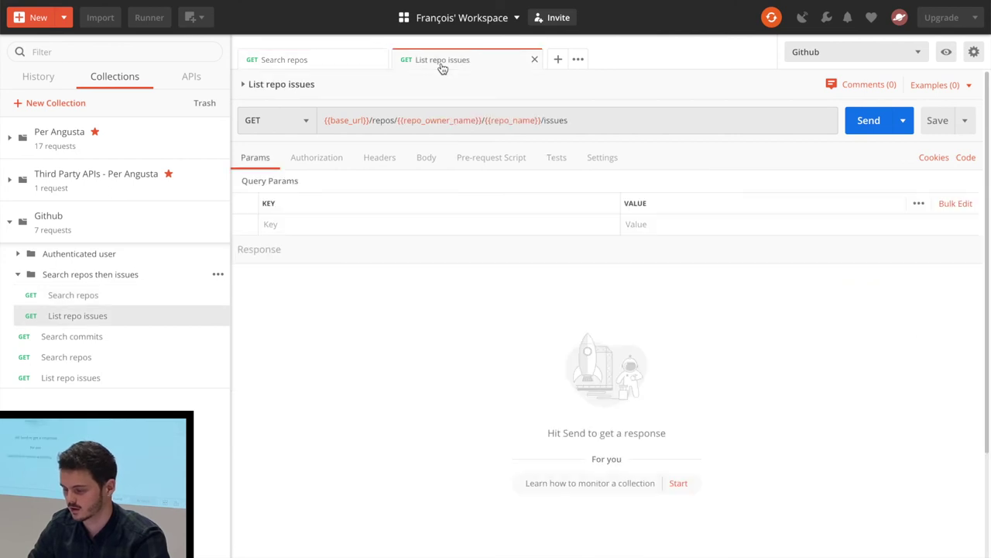
{"action": "left_click", "coordinate": [547, 158]}
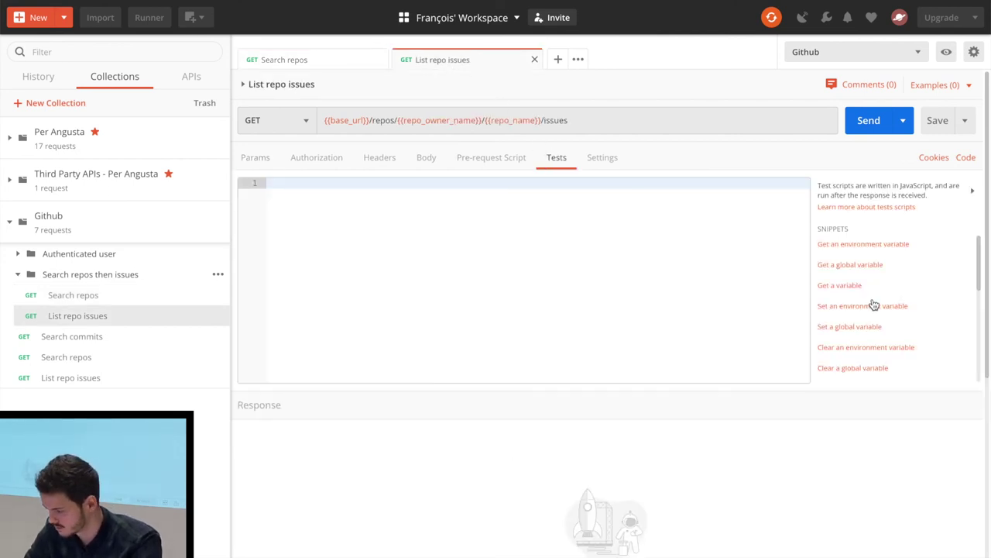
{"action": "scroll", "coordinate": [854, 354], "scroll_direction": "down", "scroll_amount": 3}
{"action": "left_click", "coordinate": [855, 286]}
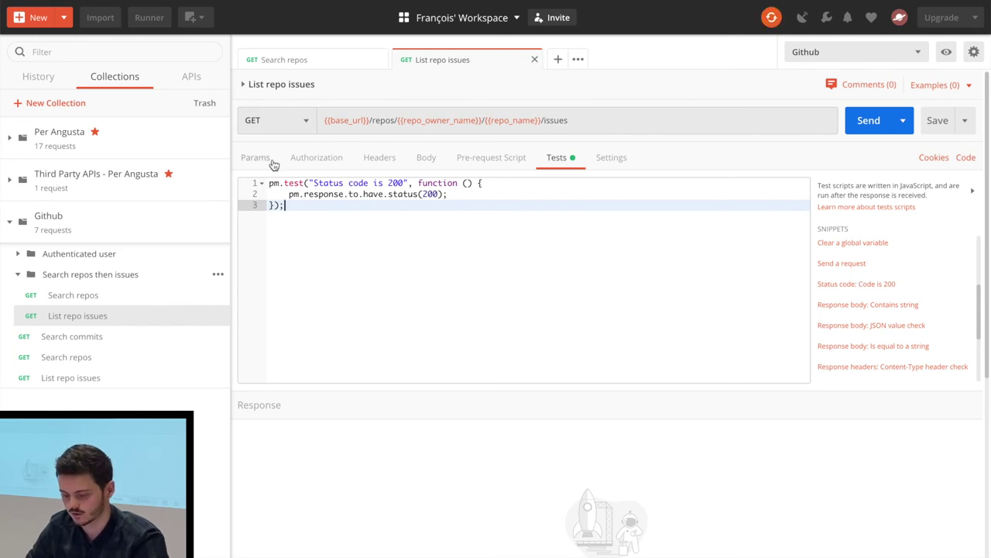
Retry the folder run in the Collection Runner and open its run summary.
{"action": "key", "text": "super+grave"}
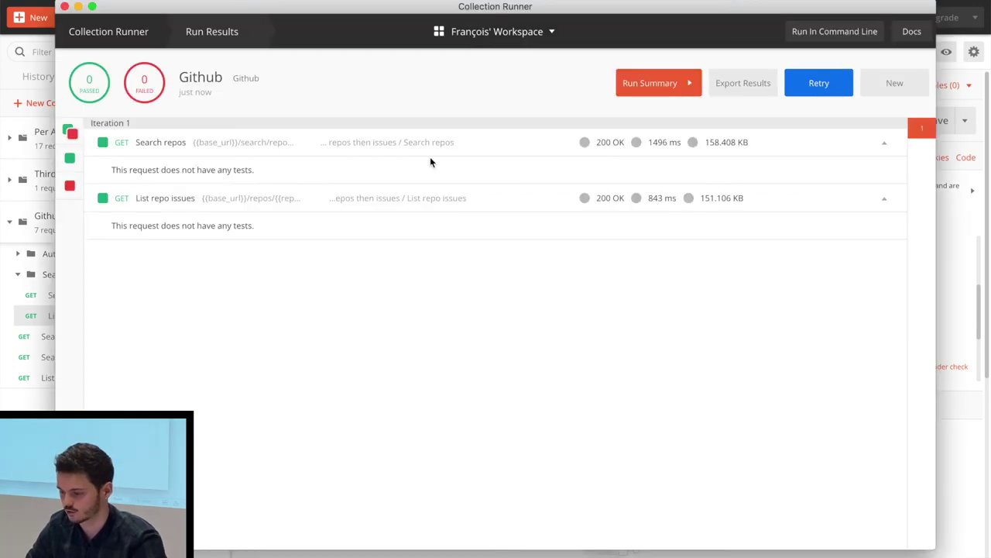
{"action": "left_click", "coordinate": [821, 84]}
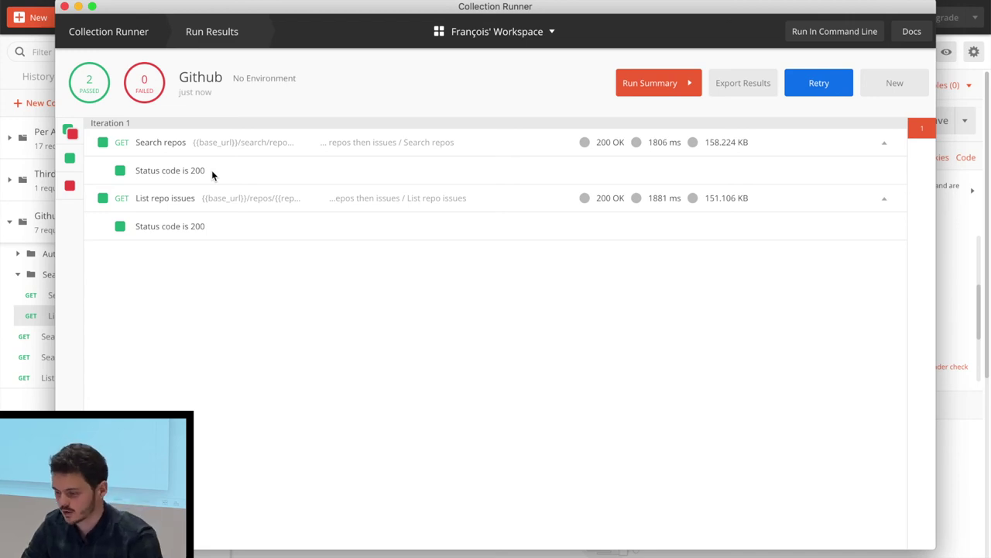
{"action": "left_click", "coordinate": [657, 82]}
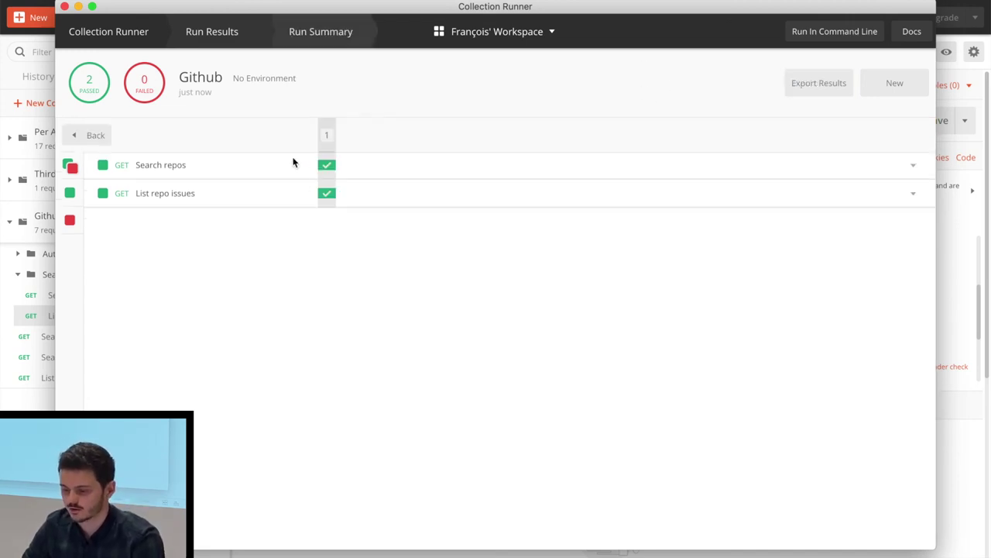
Check the run summary's failed-only and all-requests filters and close the Collection Runner.
{"action": "left_click", "coordinate": [67, 217]}
{"action": "left_click", "coordinate": [68, 164]}
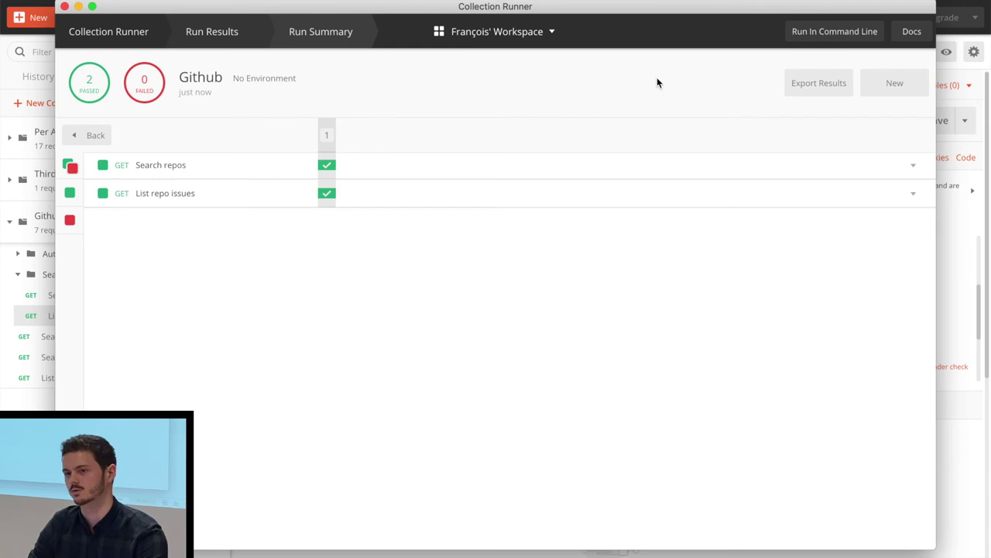
{"action": "left_click", "coordinate": [64, 6]}
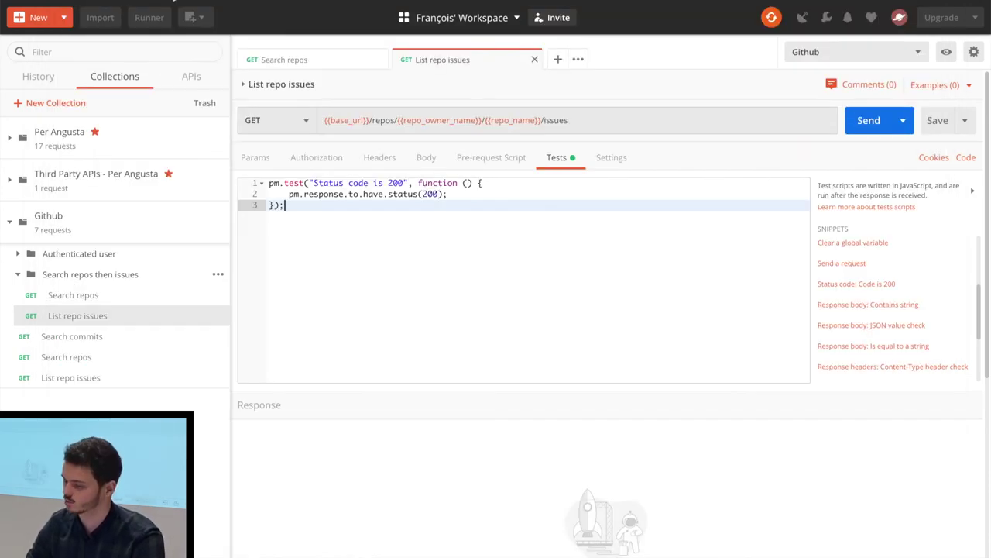
{"action": "key", "text": "super+Tab"}
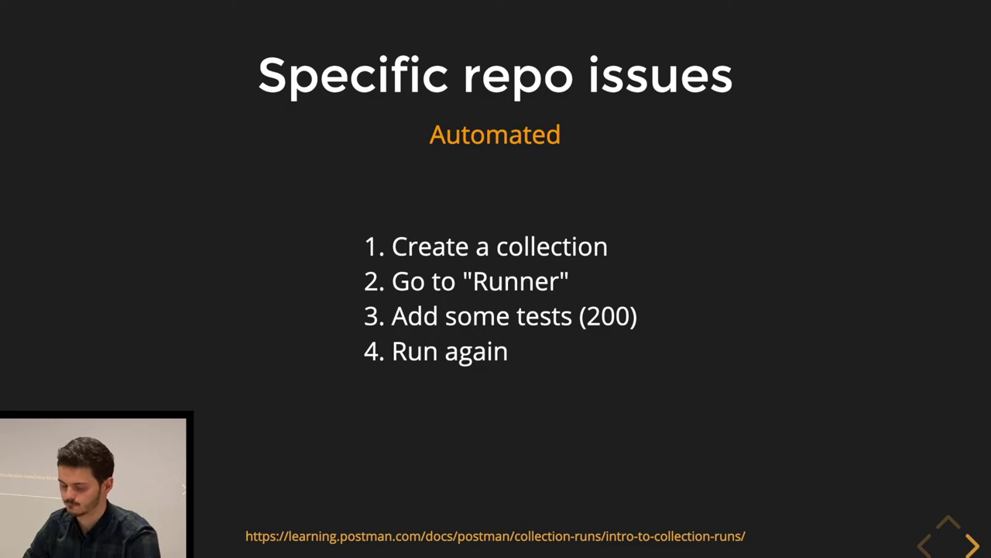
{"action": "key", "text": "super+Tab"}
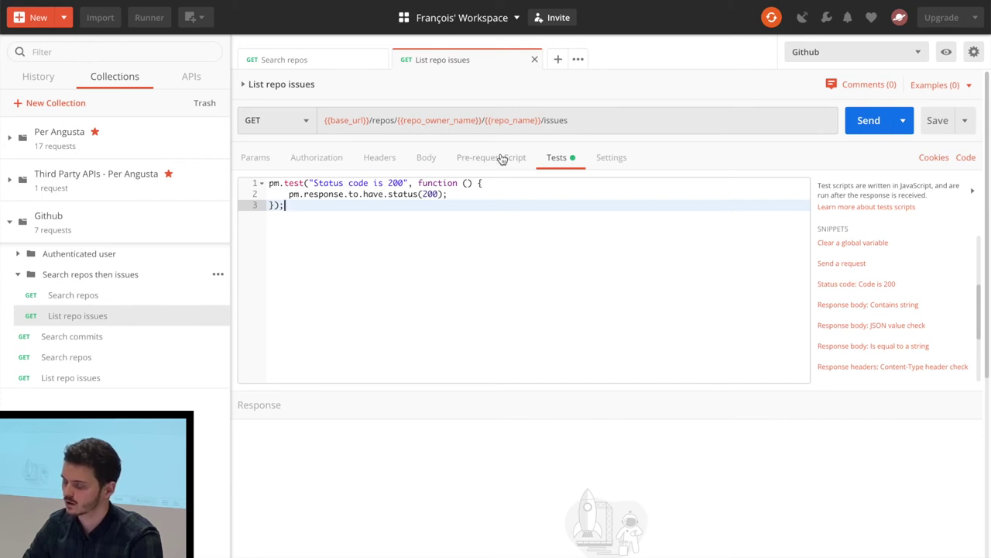
{"action": "left_click", "coordinate": [465, 225]}
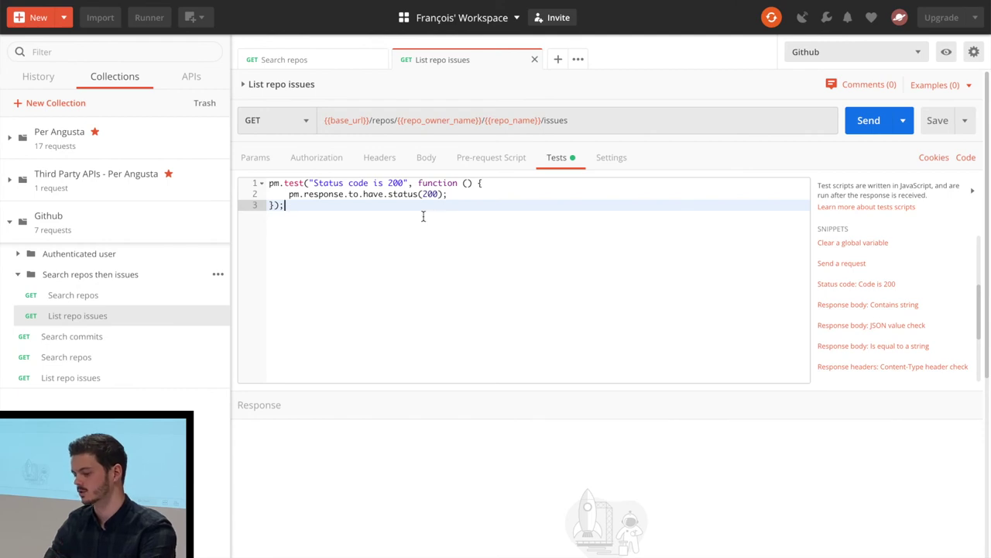
Change the expected status code in the folder's Search repos test to 201 and save the request.
{"action": "left_click", "coordinate": [334, 62]}
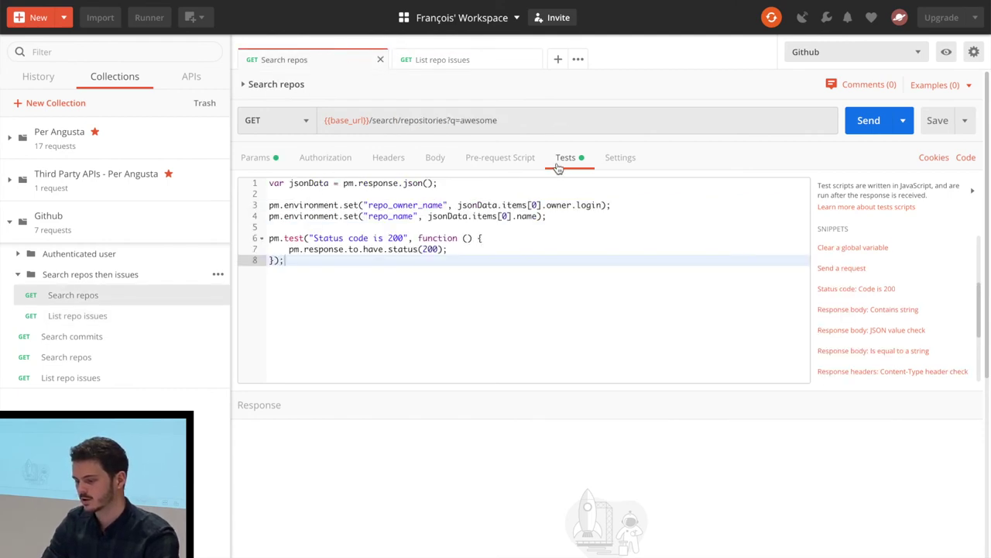
{"action": "left_click", "coordinate": [438, 248]}
{"action": "key", "text": "BackSpace"}
{"action": "type", "text": "1"}
{"action": "key", "text": "ctrl+s"}
{"action": "left_click_drag", "start_coordinate": [464, 227], "coordinate": [461, 199]}
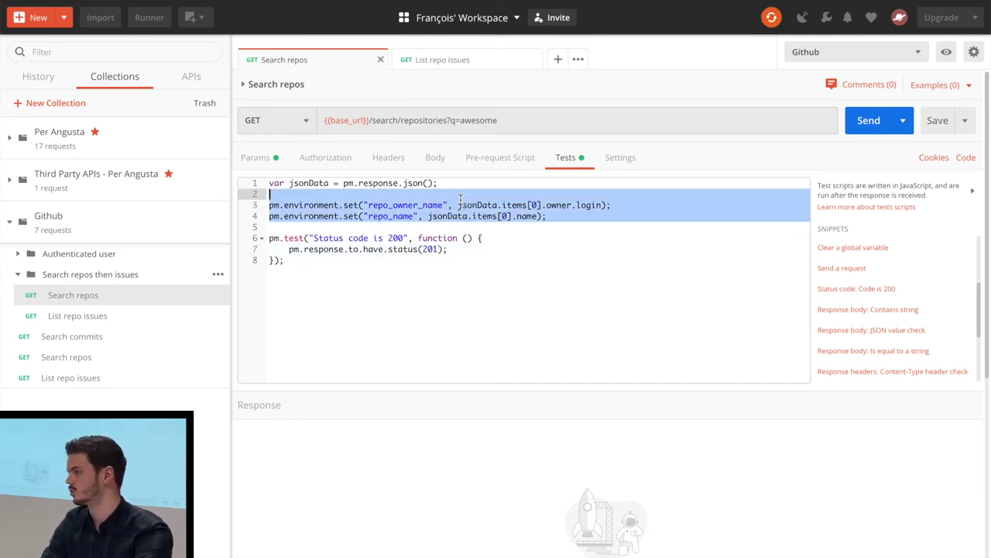
{"action": "left_click", "coordinate": [461, 199]}
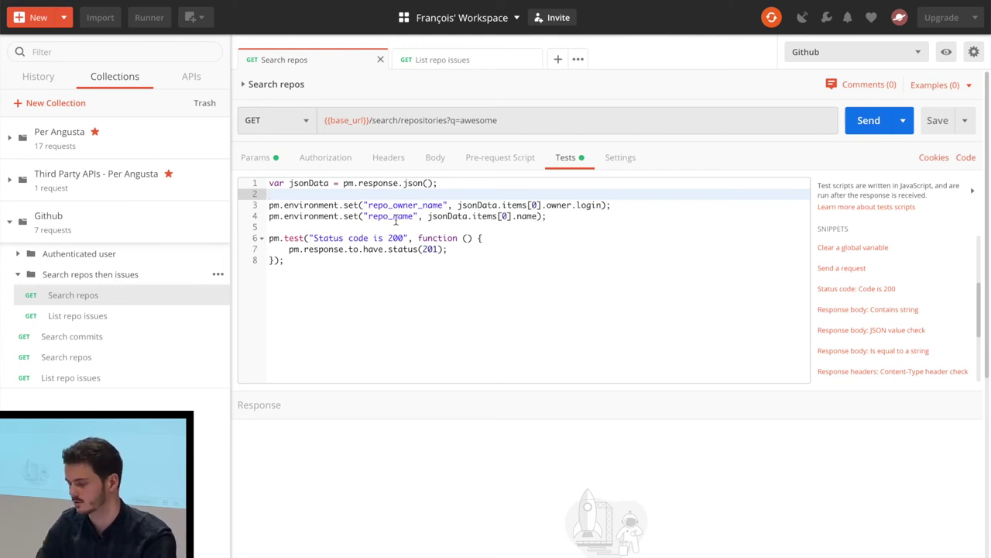
Retry the most recent Github run from the Collection Runner's recent runs and close the runner after checking its results.
{"action": "left_click", "coordinate": [149, 20]}
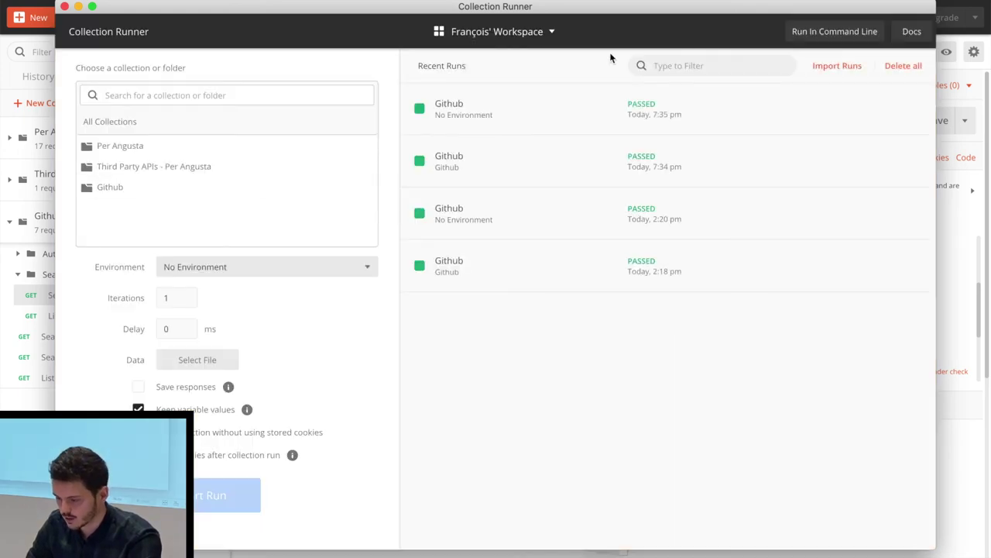
{"action": "left_click", "coordinate": [477, 111]}
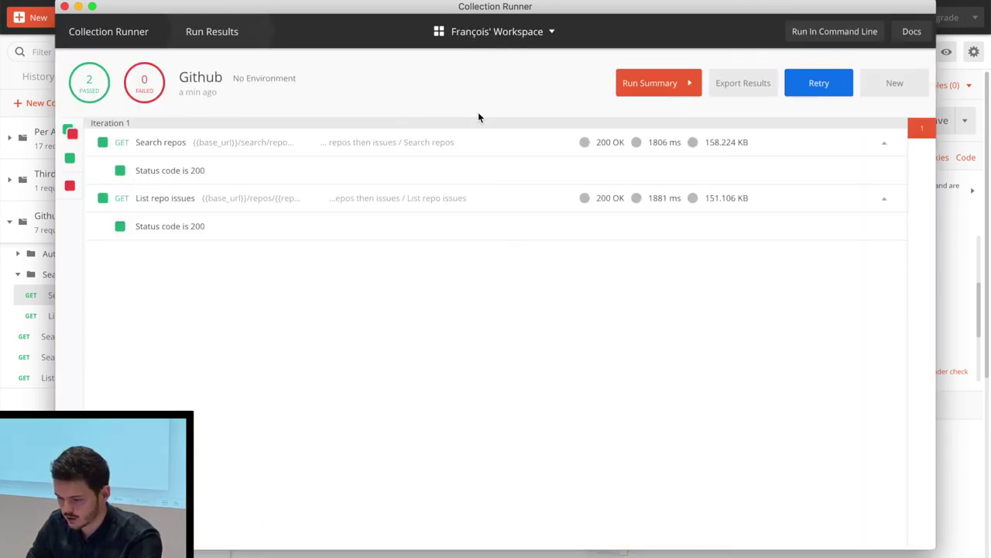
{"action": "left_click", "coordinate": [838, 85]}
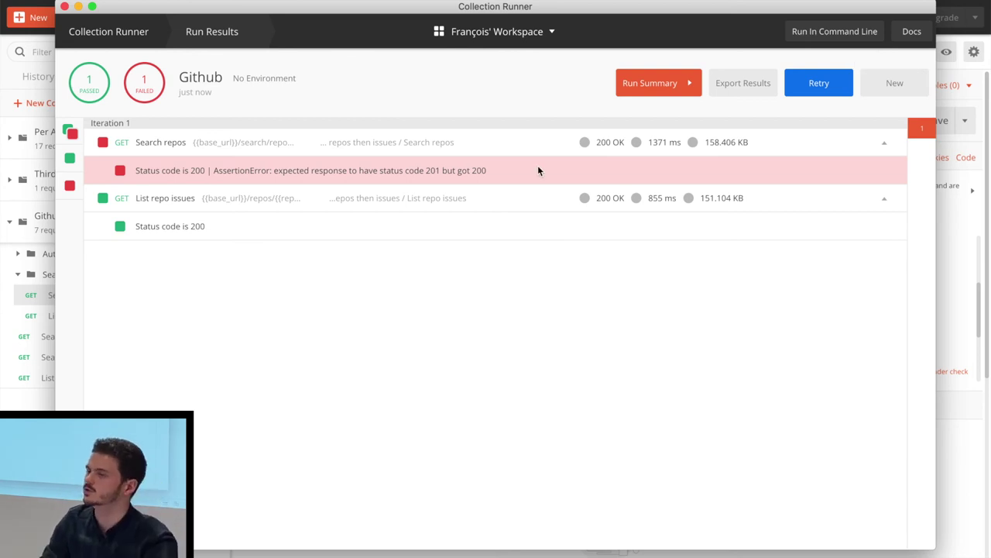
{"action": "left_click", "coordinate": [64, 7]}
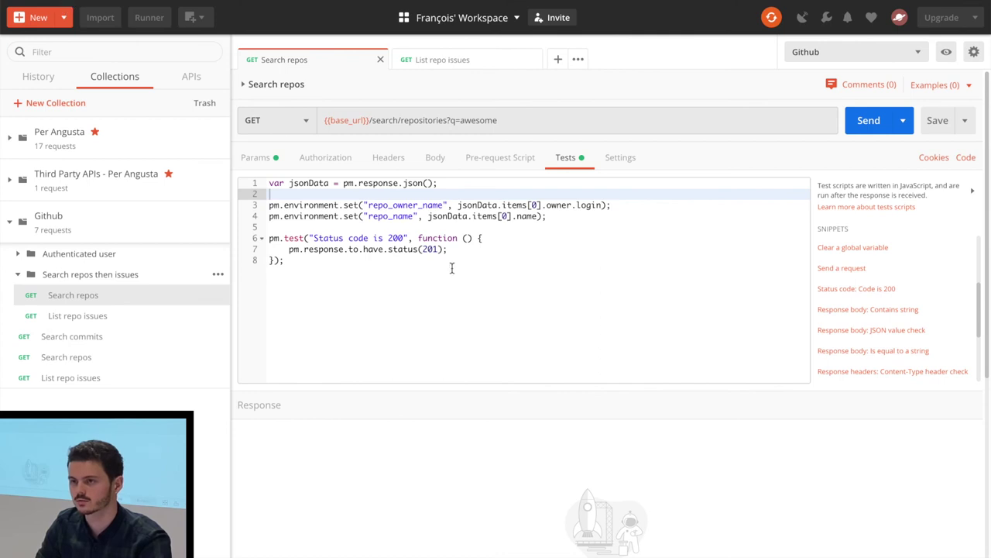
{"action": "left_click", "coordinate": [563, 356]}
{"action": "key", "text": "super+Tab"}
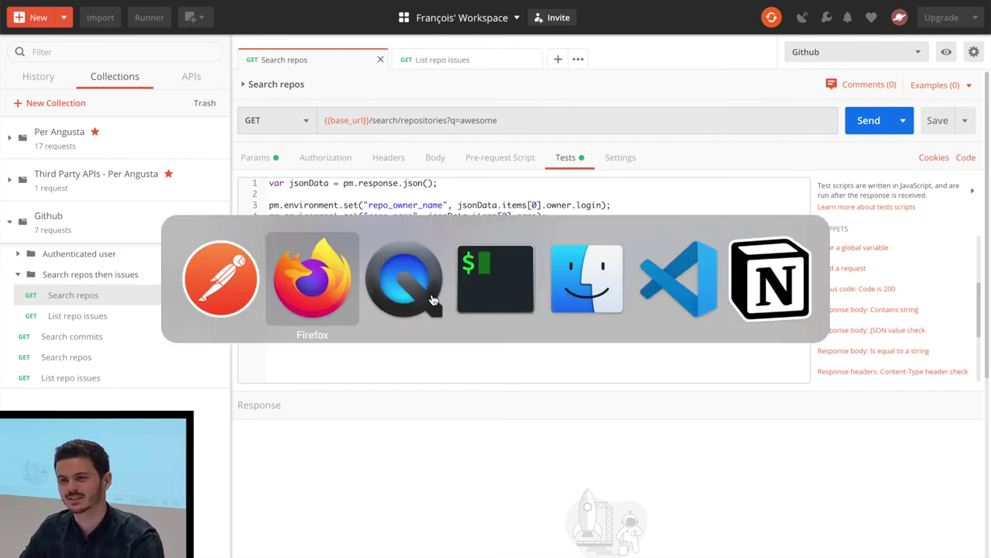
{"action": "key", "text": "Escape"}
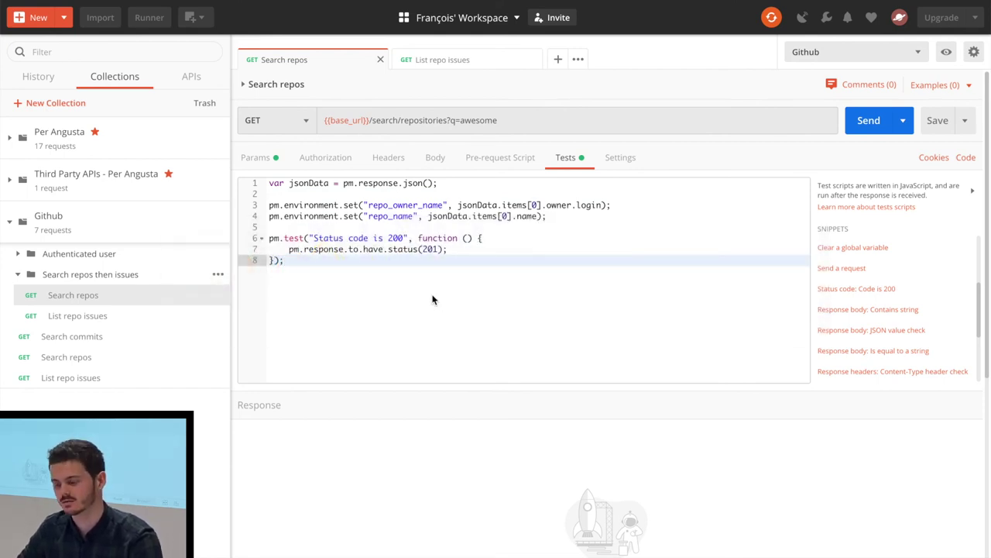
Inspect the list of available environments and the base_url variable in the Search repos request URL.
{"action": "left_click", "coordinate": [913, 53]}
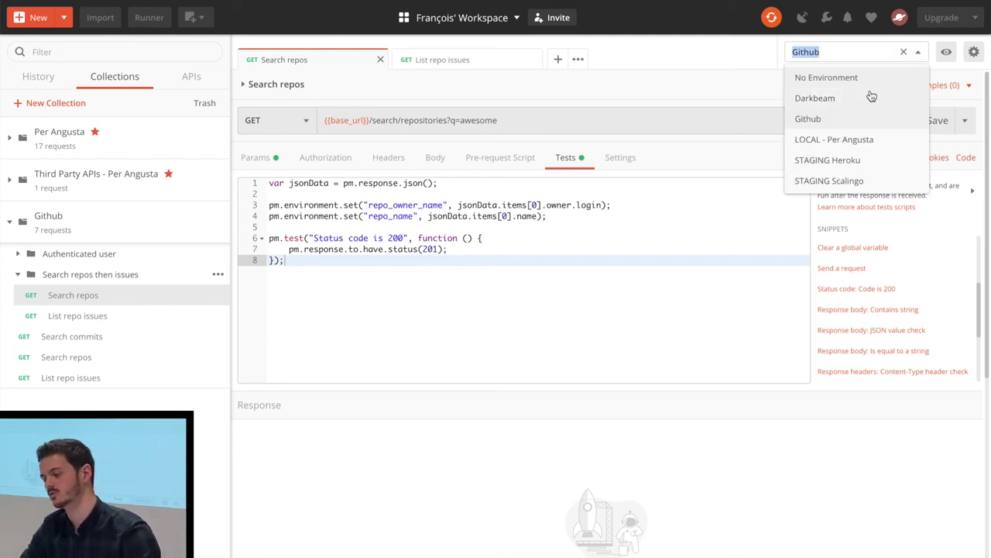
{"action": "left_click", "coordinate": [346, 121]}
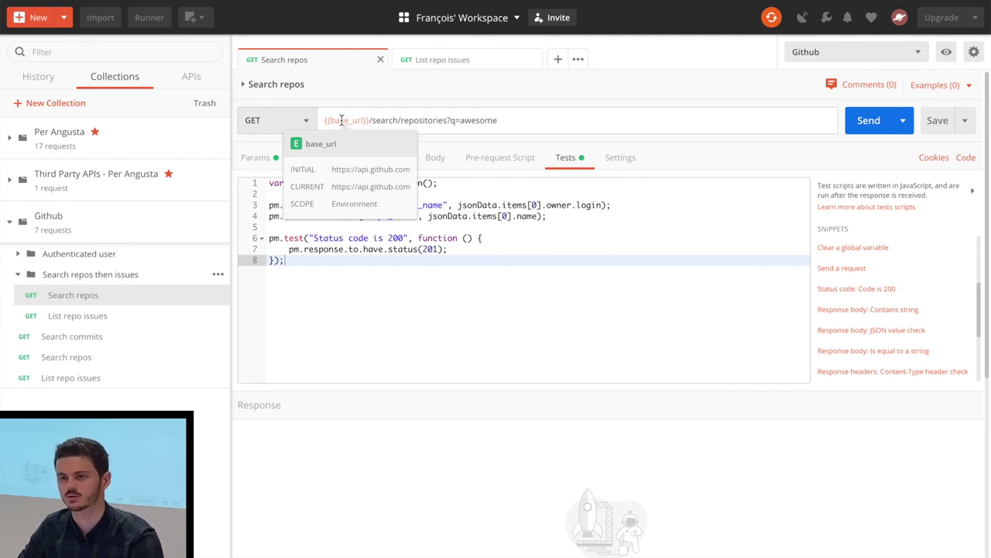
{"action": "left_click", "coordinate": [438, 315]}
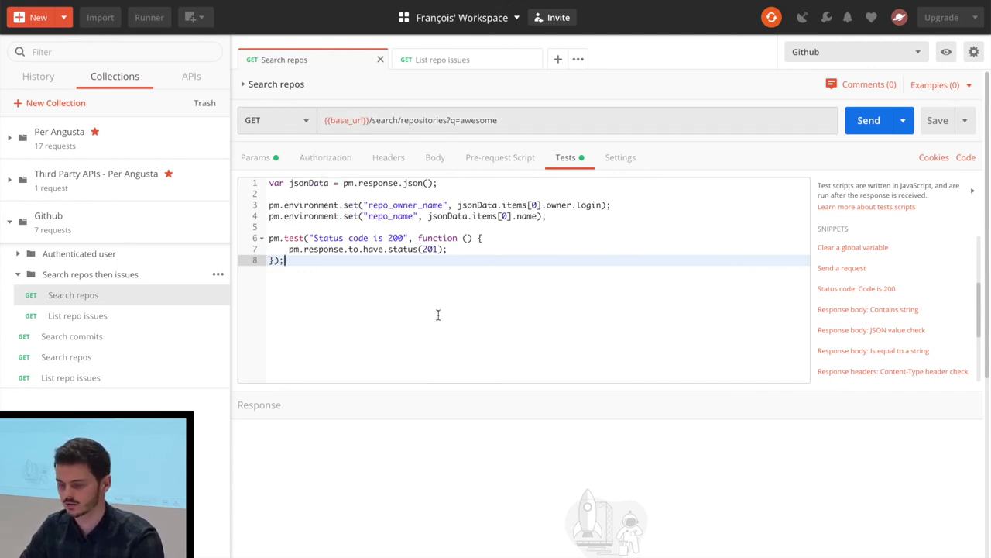
Switch to the presentation in Firefox and advance to the slide listing the Postman learning resources.
{"action": "key", "text": "super+Tab"}
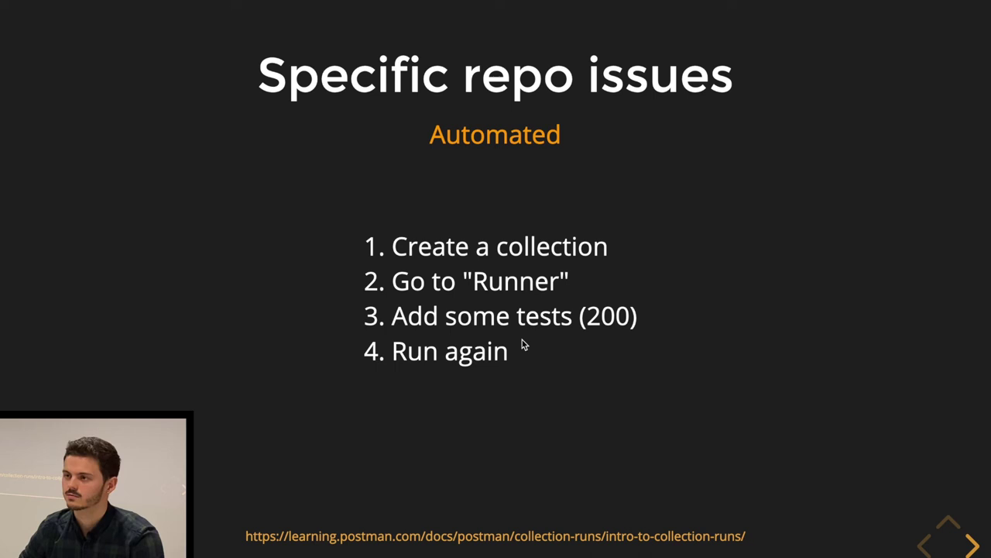
{"action": "left_click", "coordinate": [495, 373]}
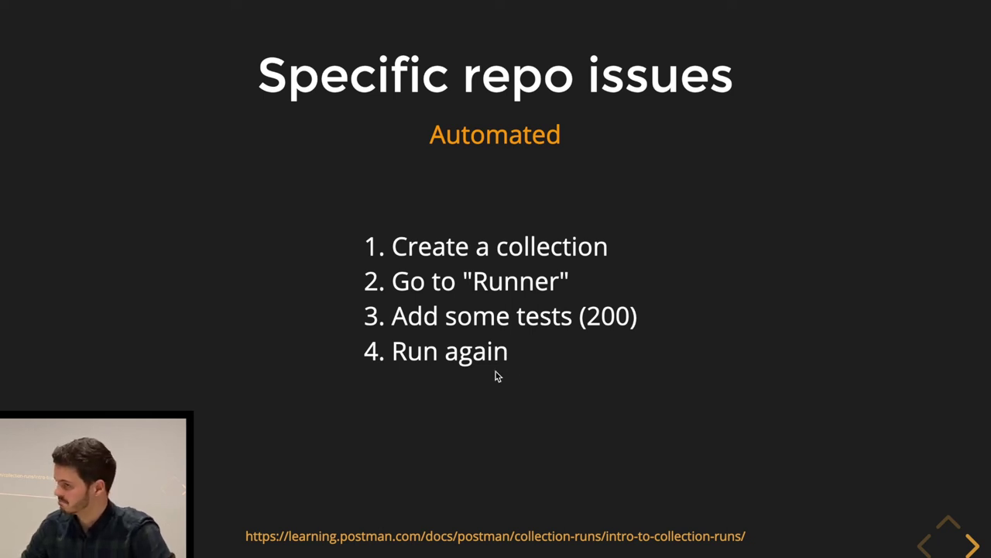
{"action": "key", "text": "Right"}
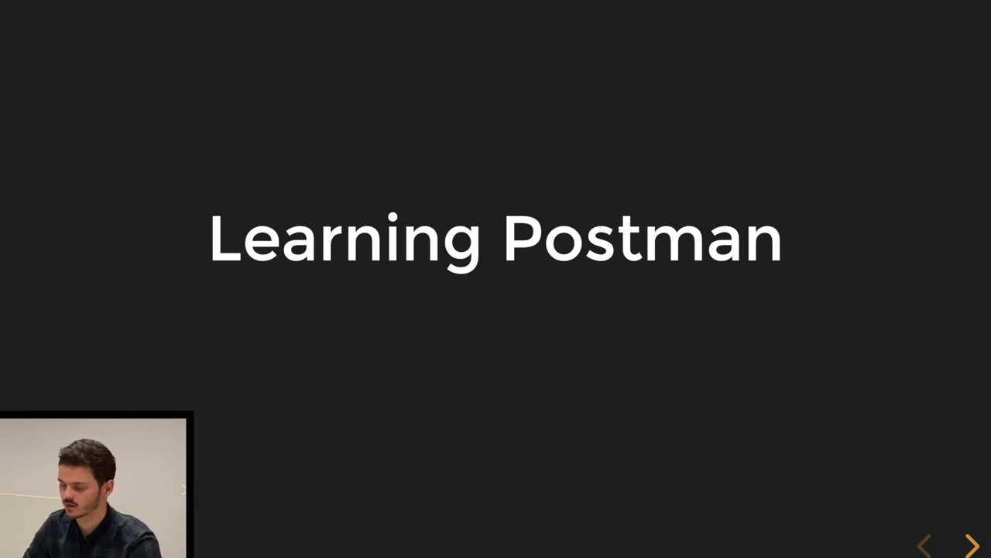
{"action": "key", "text": "Down"}
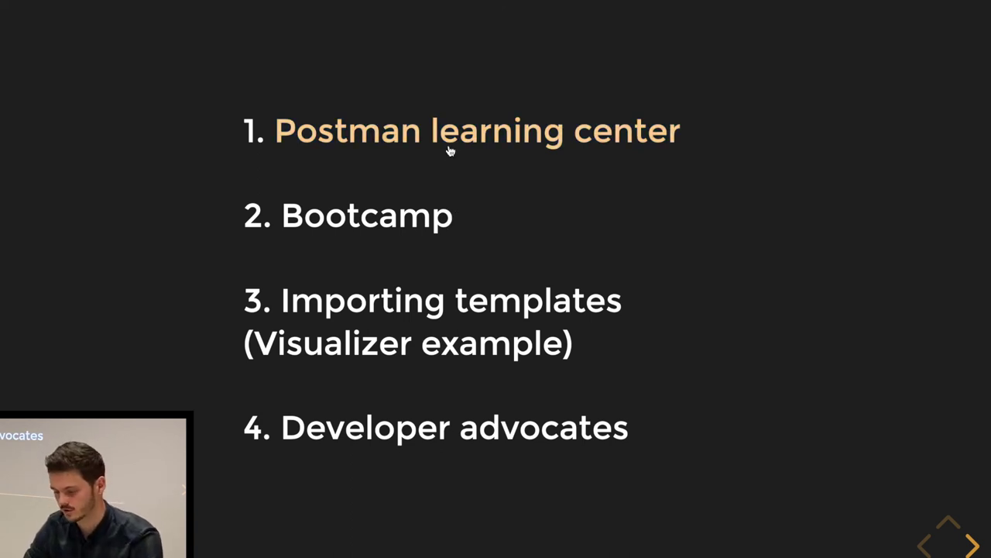
Open the Postman learning center link, skim its Get Started page, and return to the full-screen slides.
{"action": "left_click", "coordinate": [472, 138]}
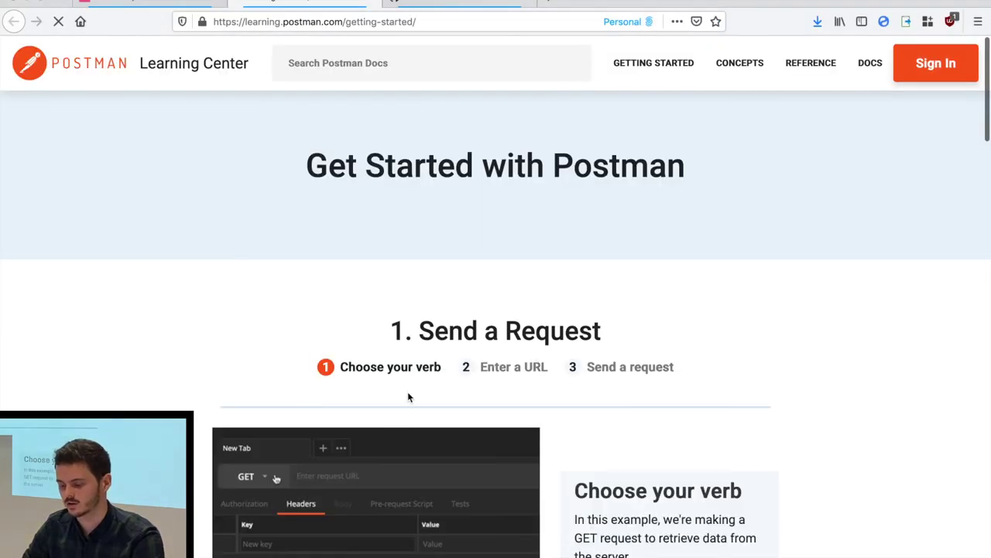
{"action": "scroll", "coordinate": [407, 396], "scroll_direction": "down", "scroll_amount": 3}
{"action": "scroll", "coordinate": [640, 436], "scroll_direction": "down", "scroll_amount": 9}
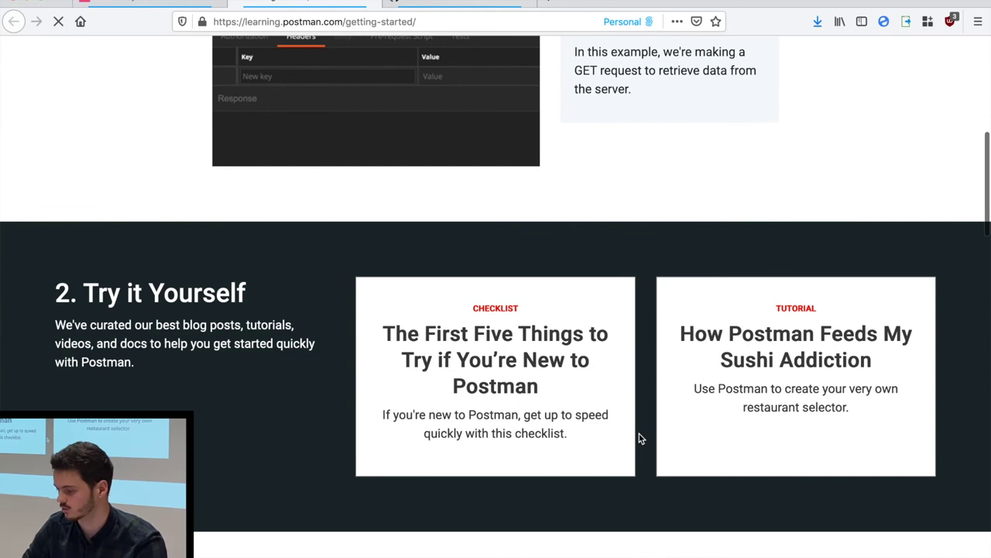
{"action": "scroll", "coordinate": [640, 439], "scroll_direction": "down", "scroll_amount": 15}
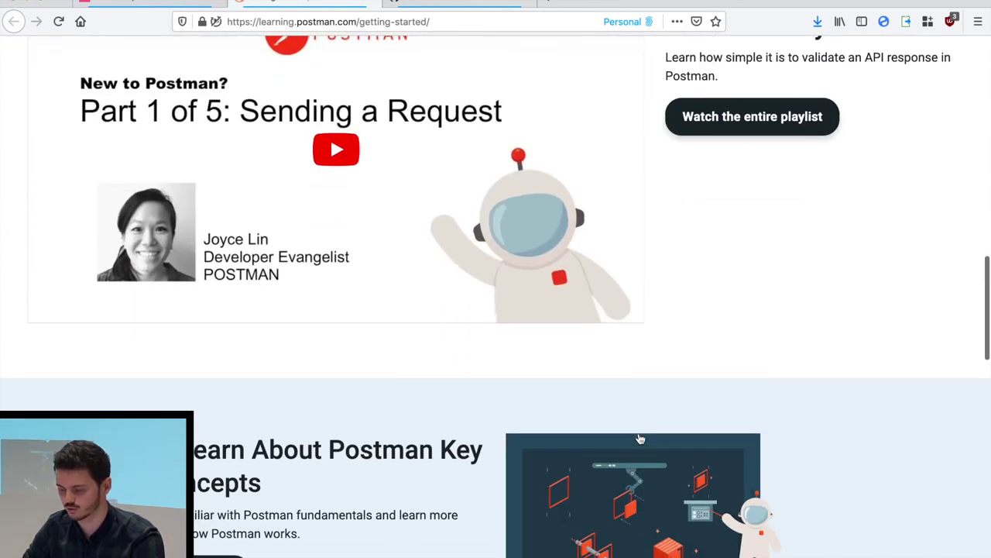
{"action": "scroll", "coordinate": [639, 439], "scroll_direction": "down", "scroll_amount": 8}
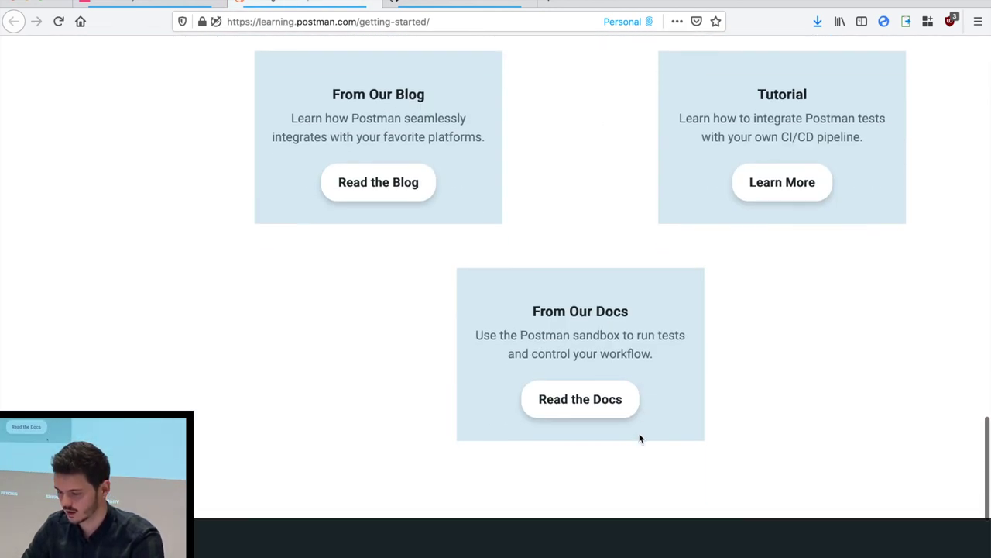
{"action": "left_click", "coordinate": [168, 5]}
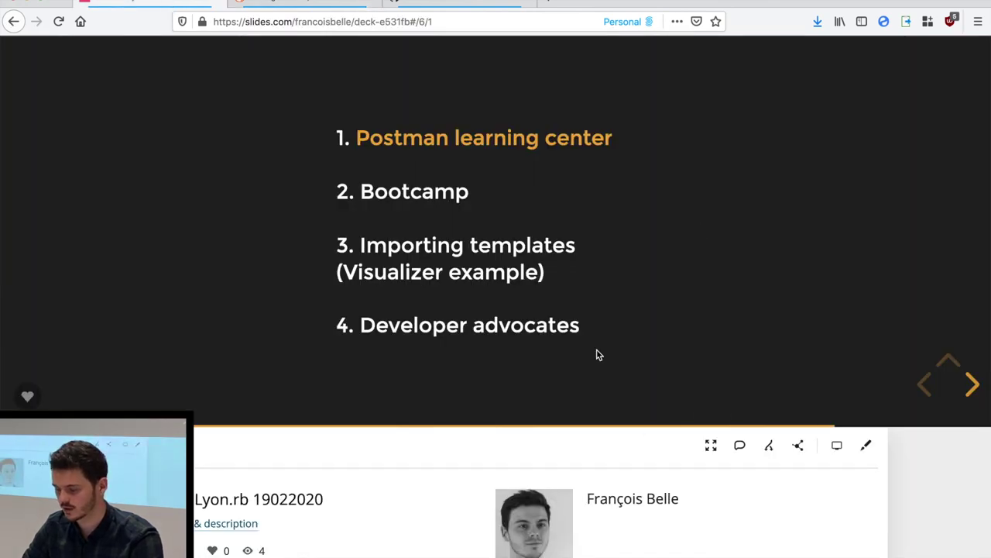
{"action": "left_click", "coordinate": [710, 445]}
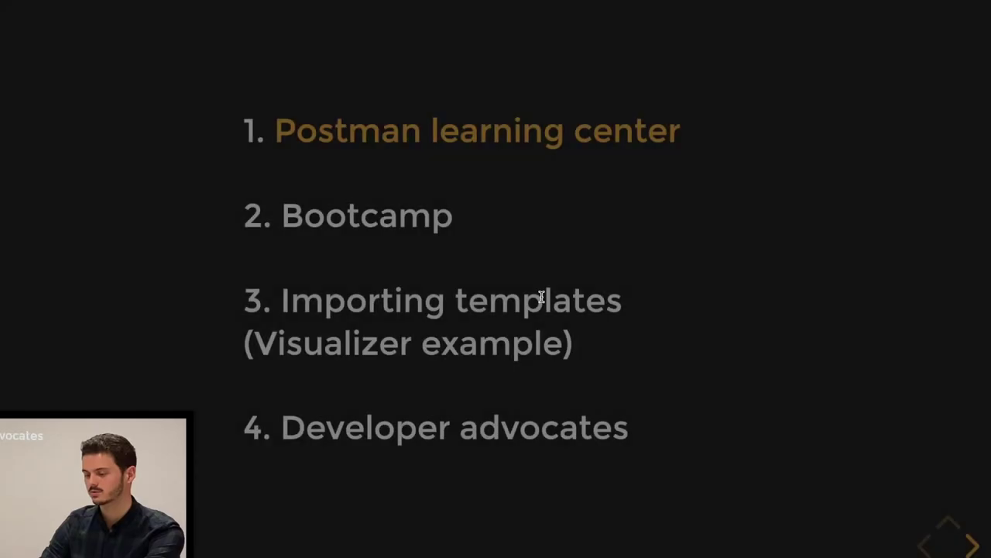
Switch to Postman, close the Search repos and List repo issues requests, and open Bootcamp.
{"action": "key", "text": "super+Tab"}
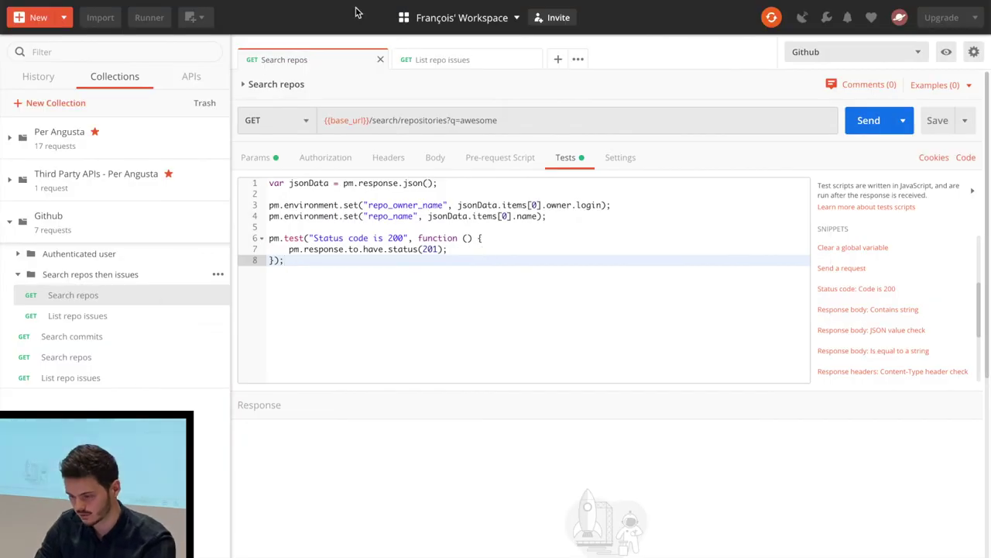
{"action": "left_click", "coordinate": [380, 59]}
{"action": "left_click", "coordinate": [381, 60]}
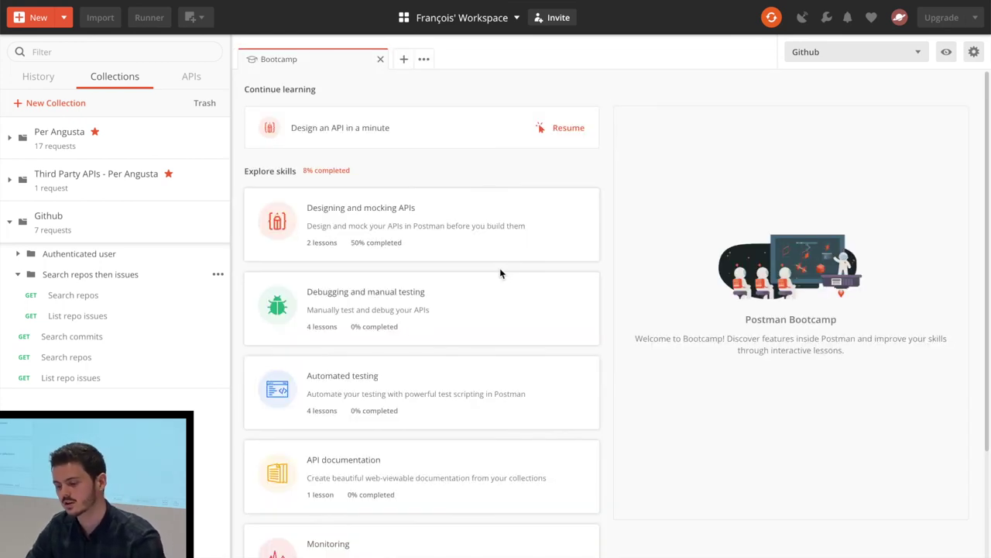
Preview the Design an API in a minute lesson up to its mock server method step, and end it without creating a server.
{"action": "left_click", "coordinate": [561, 128]}
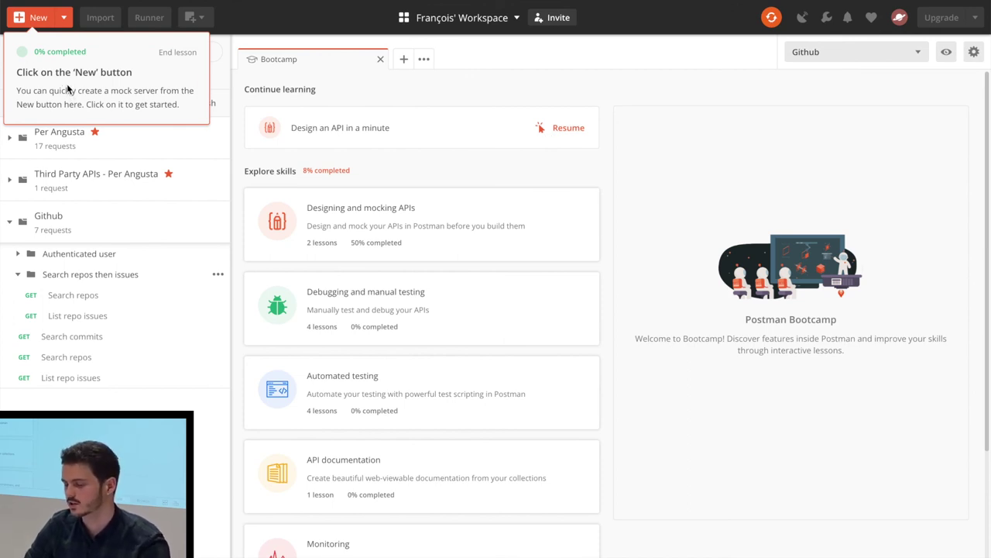
{"action": "left_click", "coordinate": [35, 17]}
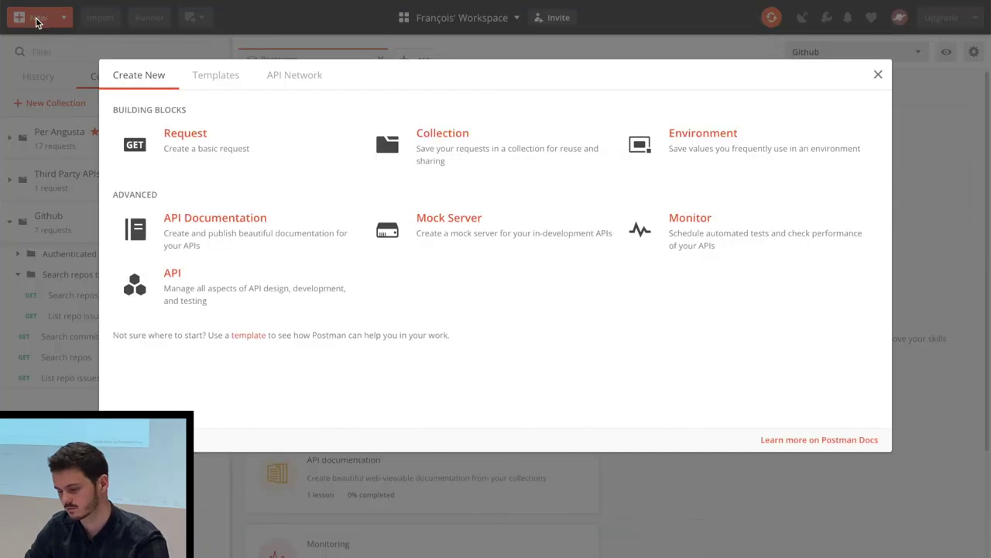
{"action": "left_click", "coordinate": [491, 245]}
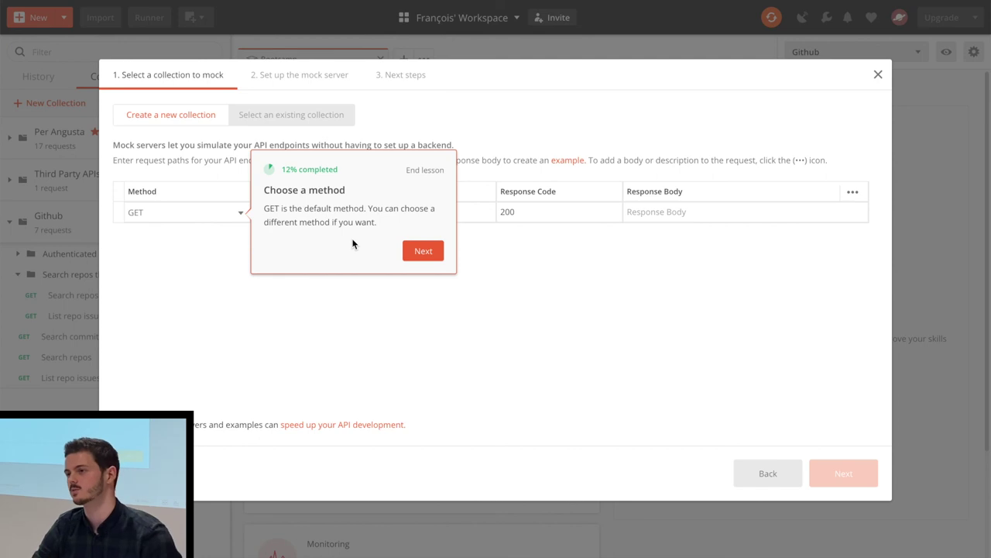
{"action": "left_click", "coordinate": [427, 171]}
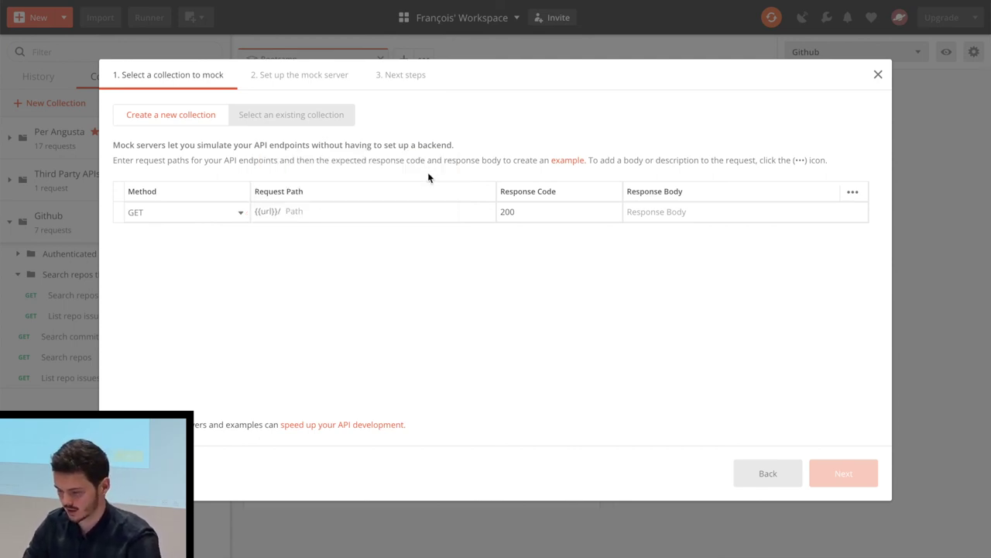
{"action": "left_click", "coordinate": [878, 75]}
{"action": "key", "text": "super+Tab"}
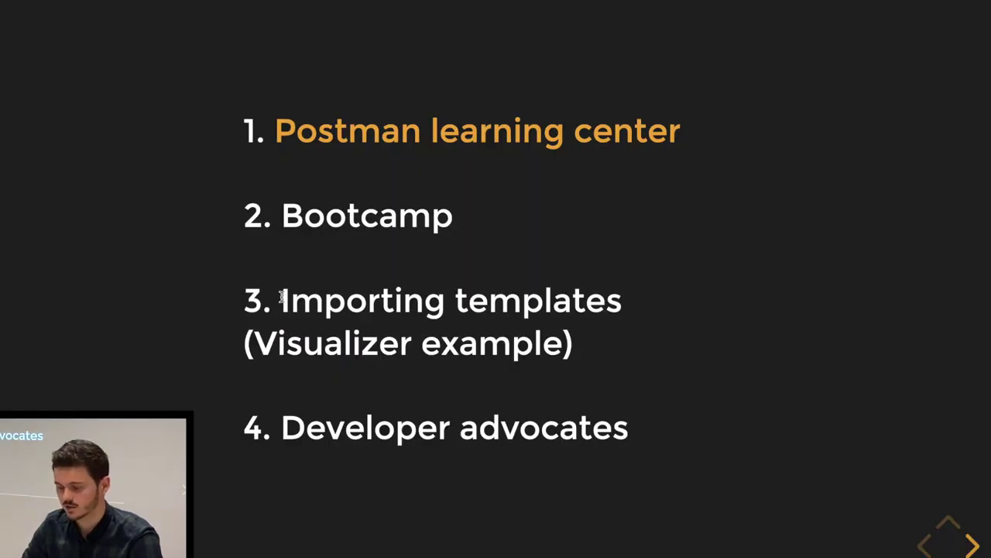
{"action": "key", "text": "super+Tab"}
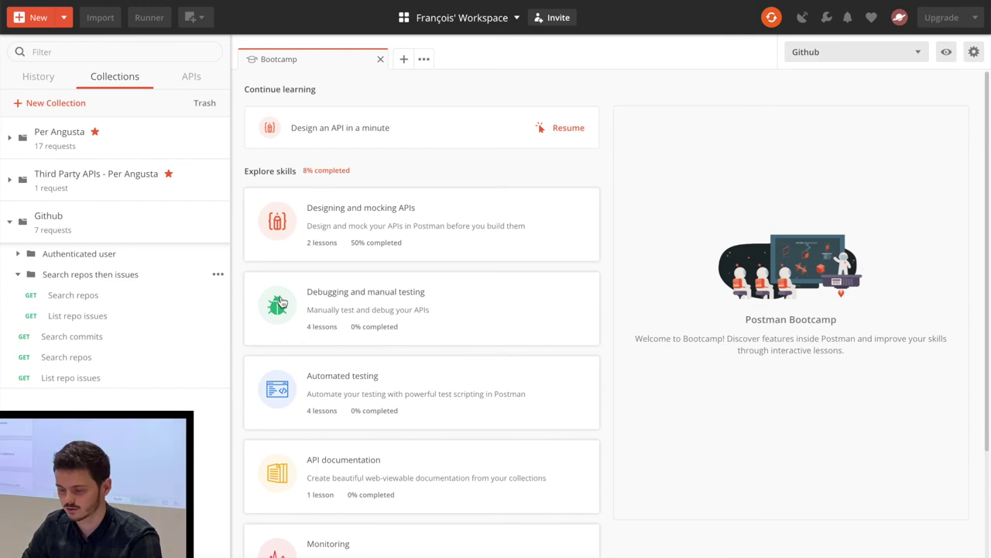
Close Bootcamp and browse the categories of community templates offered for creating something new.
{"action": "left_click", "coordinate": [377, 61]}
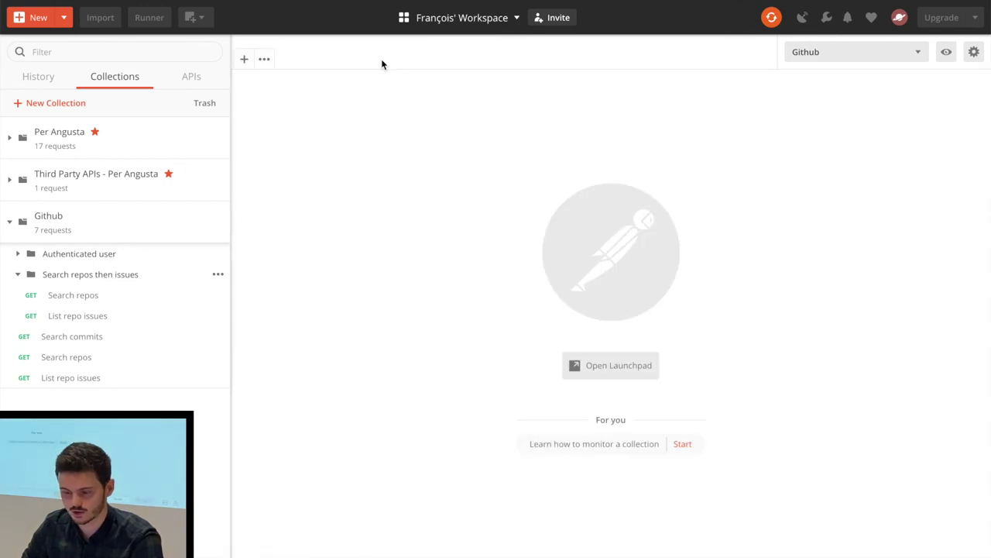
{"action": "left_click", "coordinate": [40, 19]}
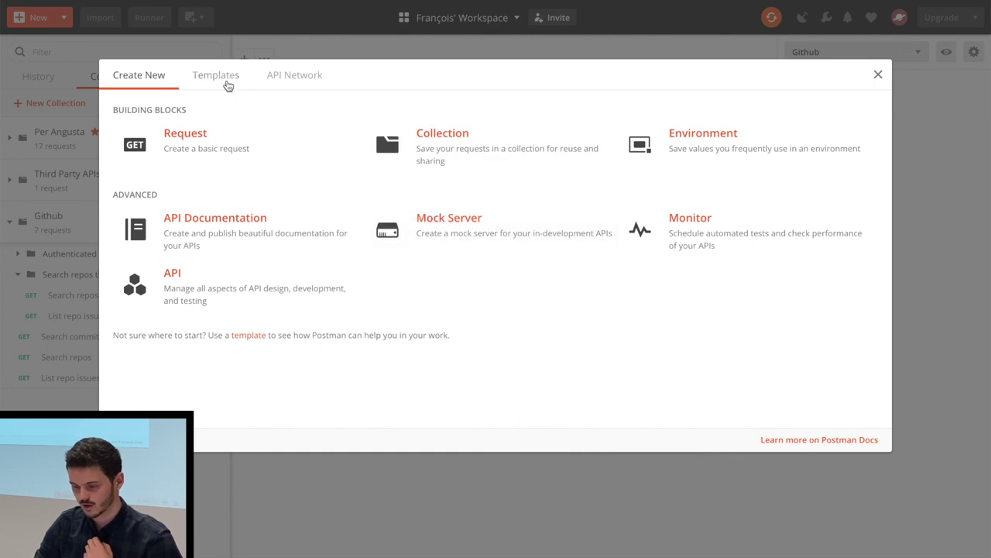
{"action": "left_click", "coordinate": [226, 81]}
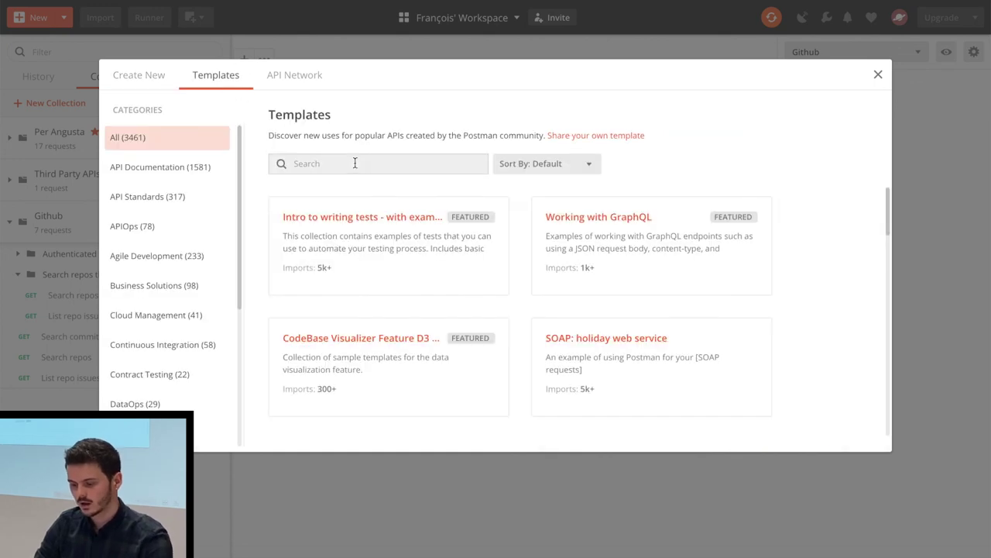
{"action": "scroll", "coordinate": [195, 315], "scroll_direction": "down", "scroll_amount": 3}
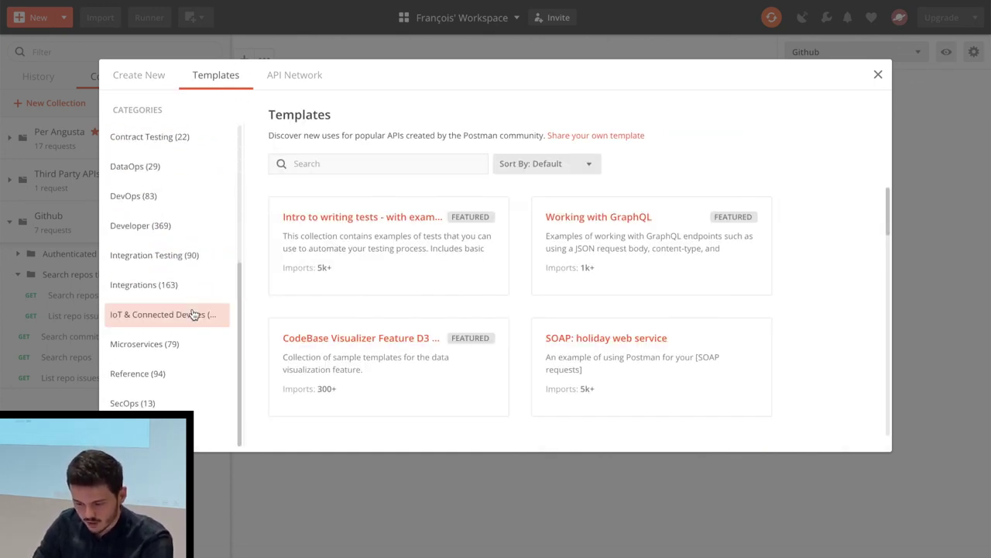
{"action": "scroll", "coordinate": [166, 266], "scroll_direction": "up", "scroll_amount": 3}
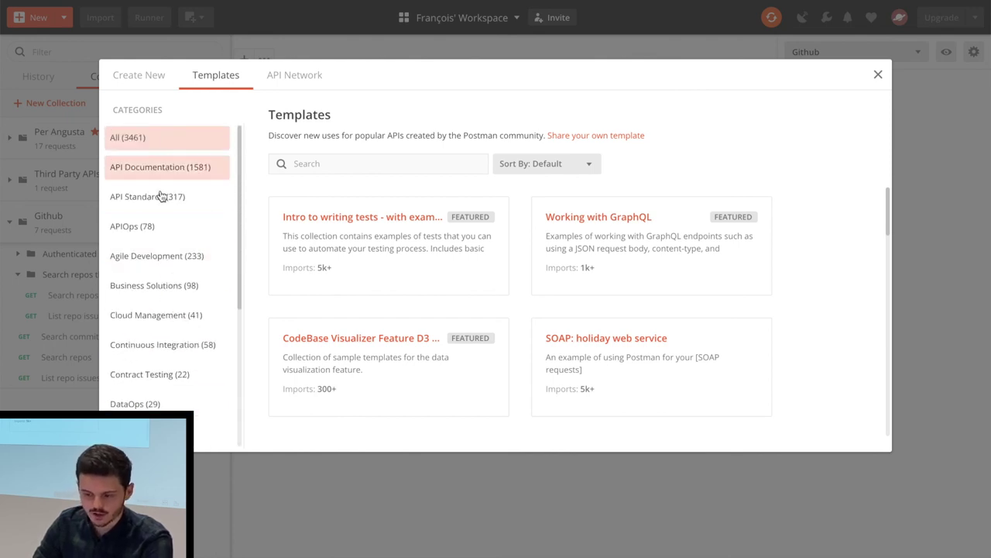
Search the templates for "map" and import the Visualizer Example - Map collection into the workspace.
{"action": "left_click", "coordinate": [324, 165]}
{"action": "type", "text": "map"}
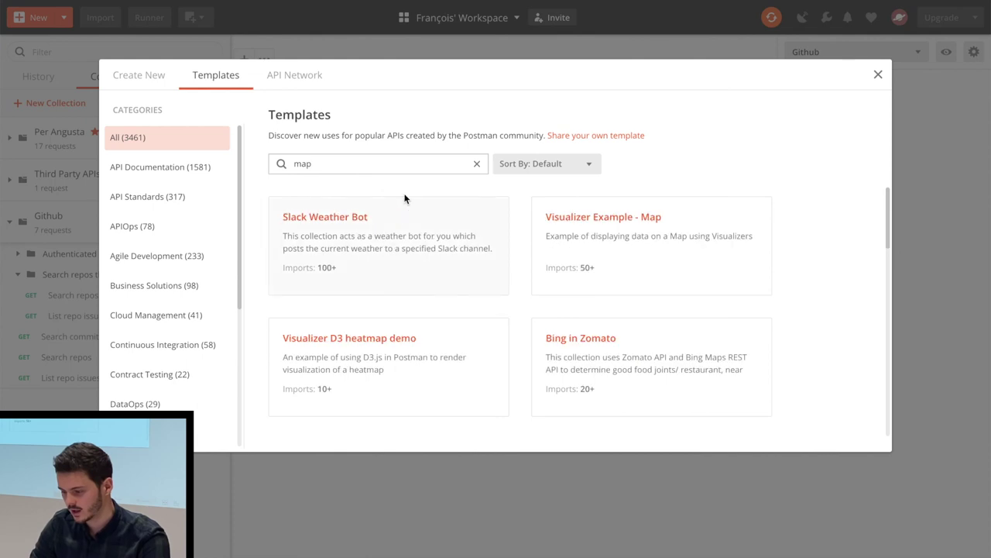
{"action": "left_click", "coordinate": [622, 230]}
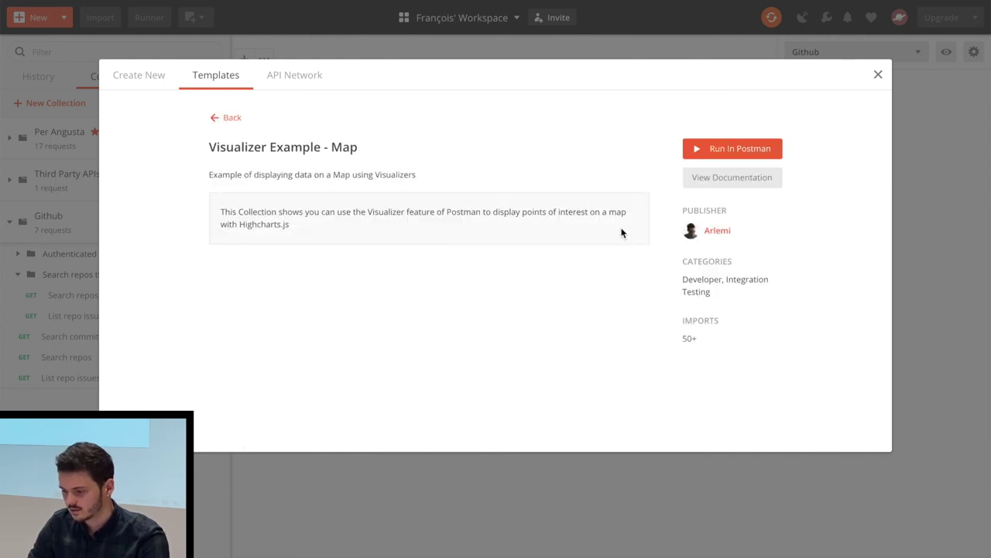
{"action": "left_click", "coordinate": [723, 149]}
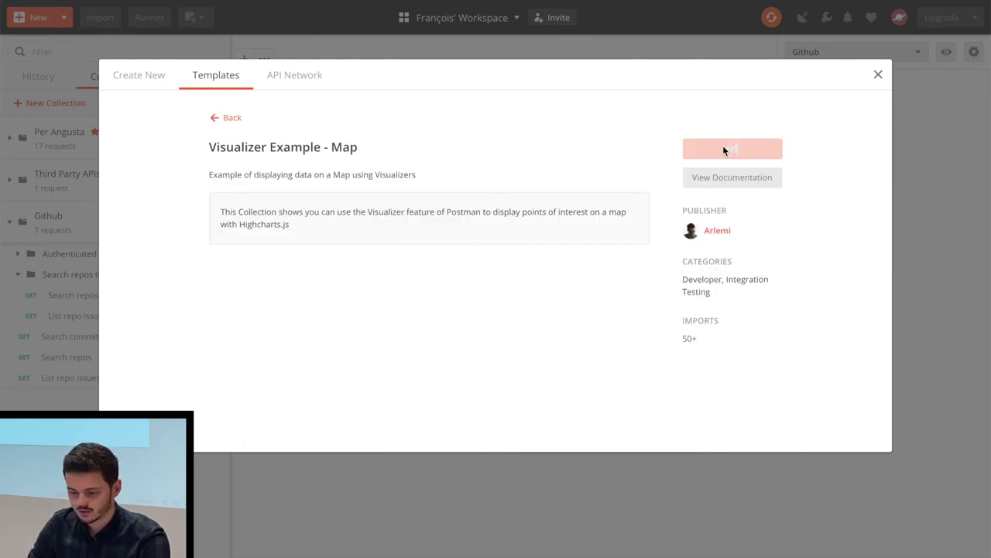
Collapse the Github collection, then send the Visualizer Map request from the imported collection and point out its opensky-network.org address.
{"action": "left_click", "coordinate": [15, 223]}
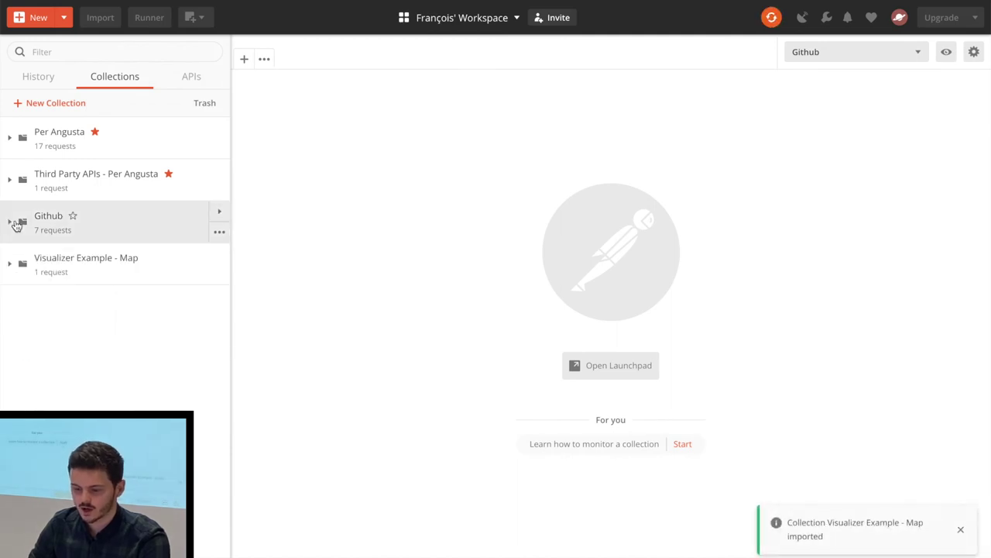
{"action": "left_click", "coordinate": [20, 260]}
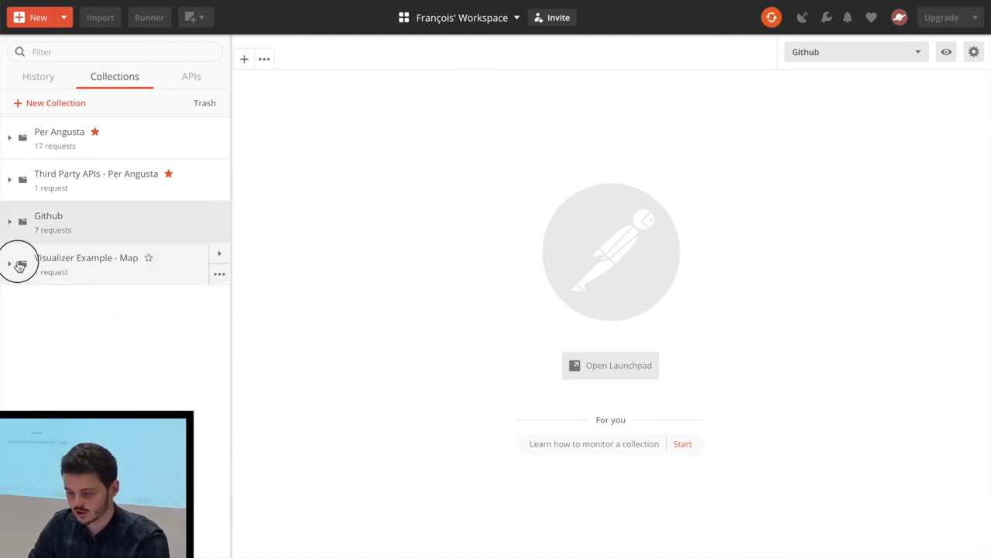
{"action": "left_click", "coordinate": [74, 297]}
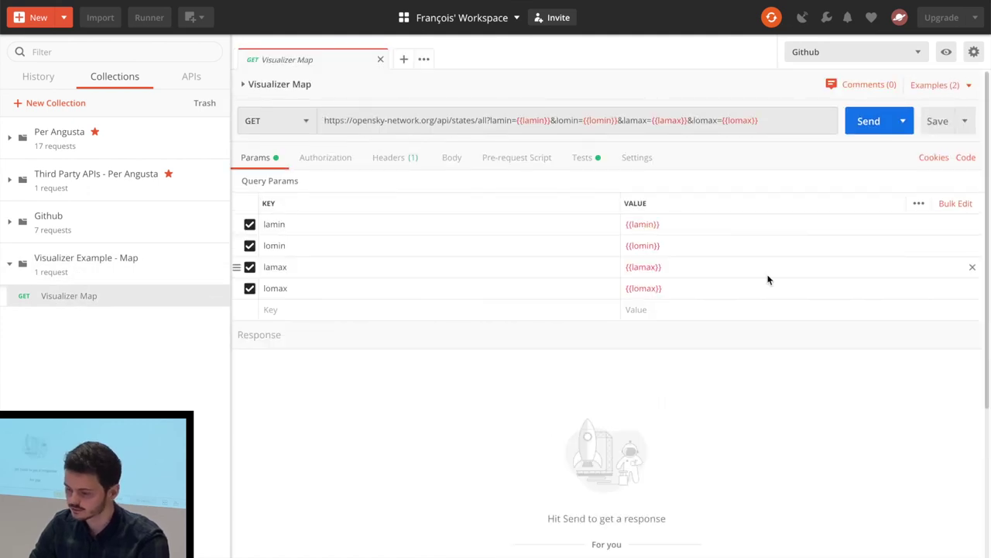
{"action": "left_click", "coordinate": [868, 124]}
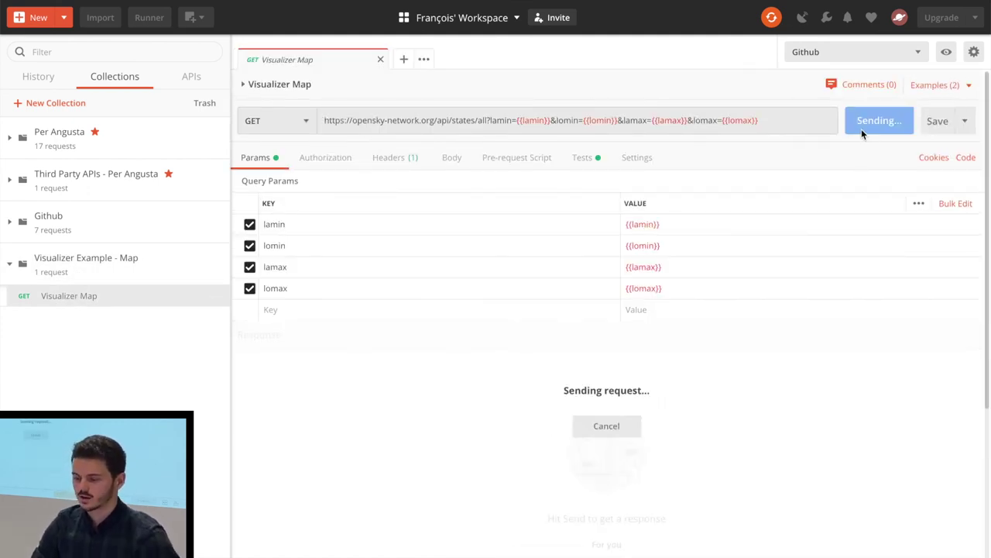
{"action": "left_click_drag", "start_coordinate": [351, 121], "coordinate": [436, 121]}
{"action": "left_click", "coordinate": [436, 122]}
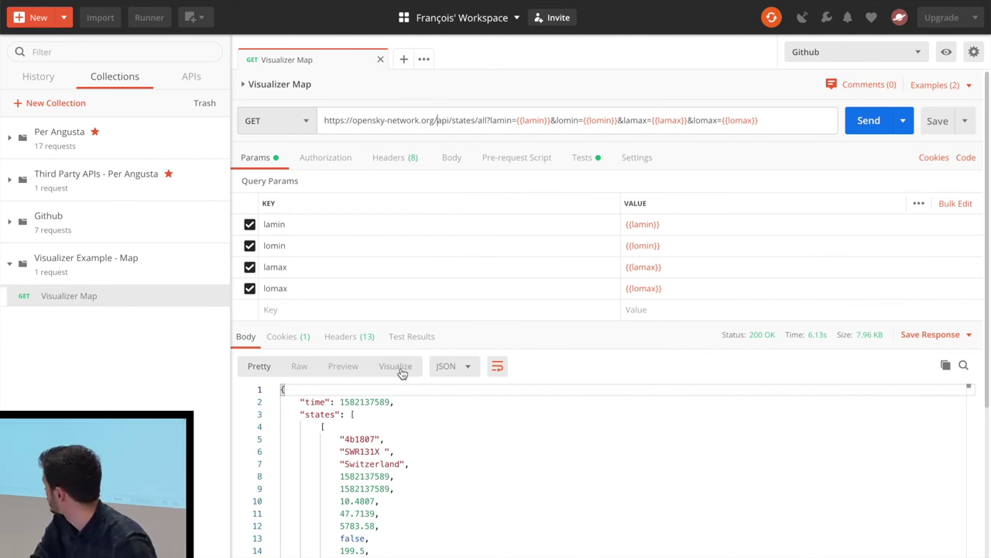
Skim the JSON response of the Visualizer Map request and view it as a visualized map.
{"action": "scroll", "coordinate": [389, 452], "scroll_direction": "down", "scroll_amount": 5}
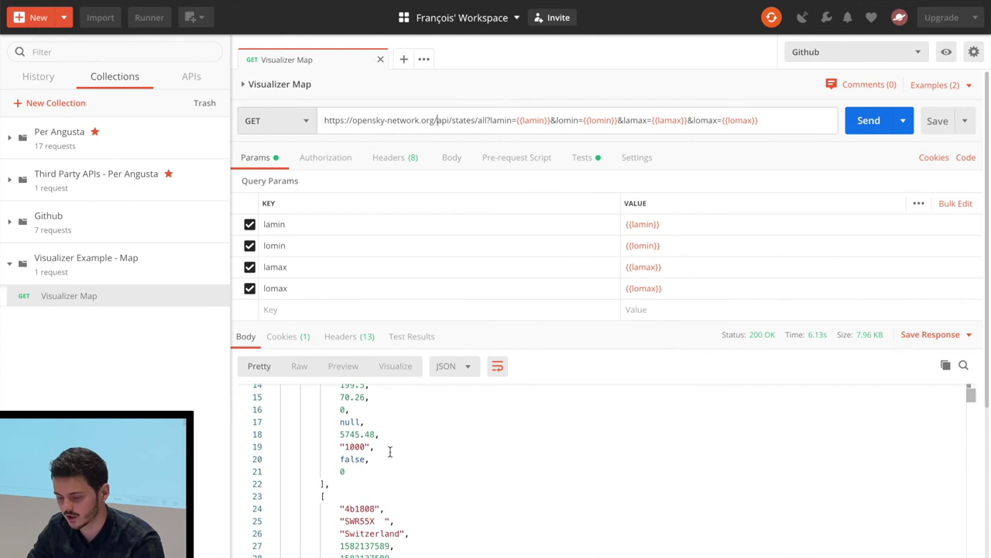
{"action": "scroll", "coordinate": [389, 452], "scroll_direction": "down", "scroll_amount": 1}
{"action": "scroll", "coordinate": [389, 452], "scroll_direction": "up", "scroll_amount": 5}
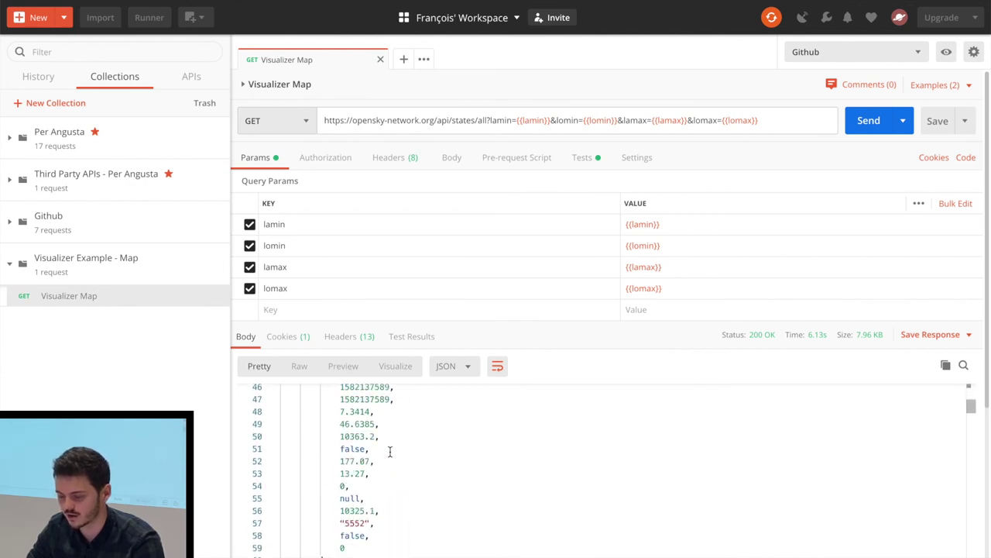
{"action": "left_click", "coordinate": [402, 367]}
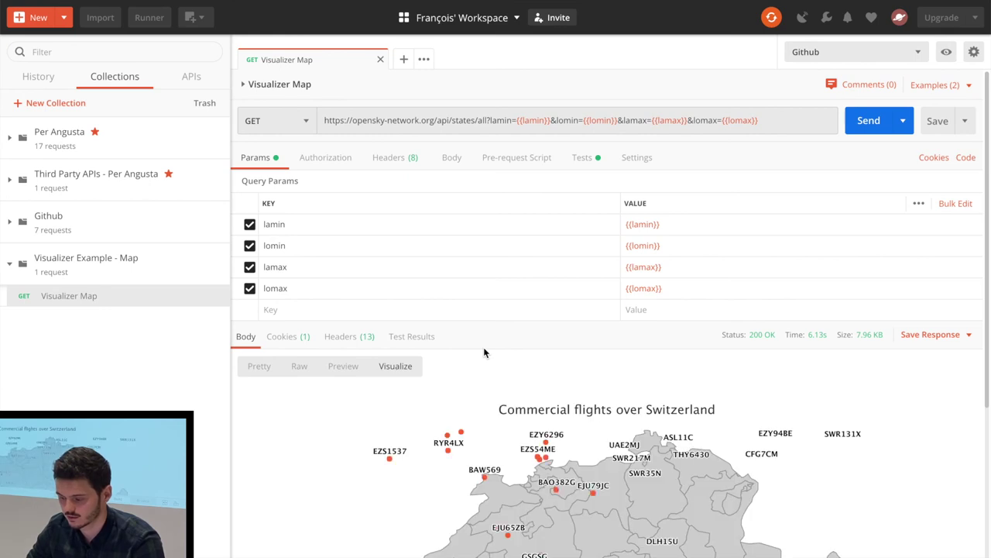
{"action": "scroll", "coordinate": [484, 353], "scroll_direction": "down", "scroll_amount": 3}
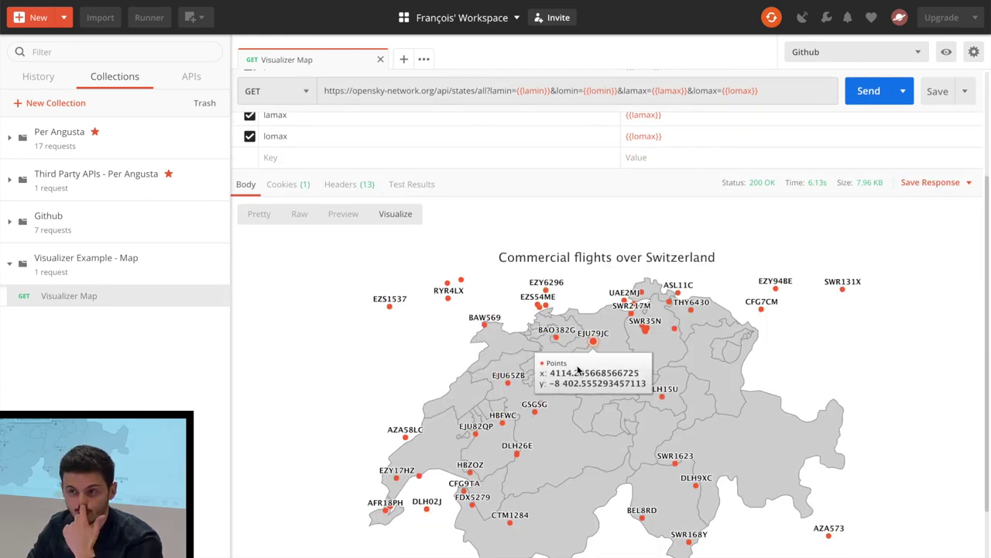
{"action": "scroll", "coordinate": [484, 279], "scroll_direction": "up", "scroll_amount": 3}
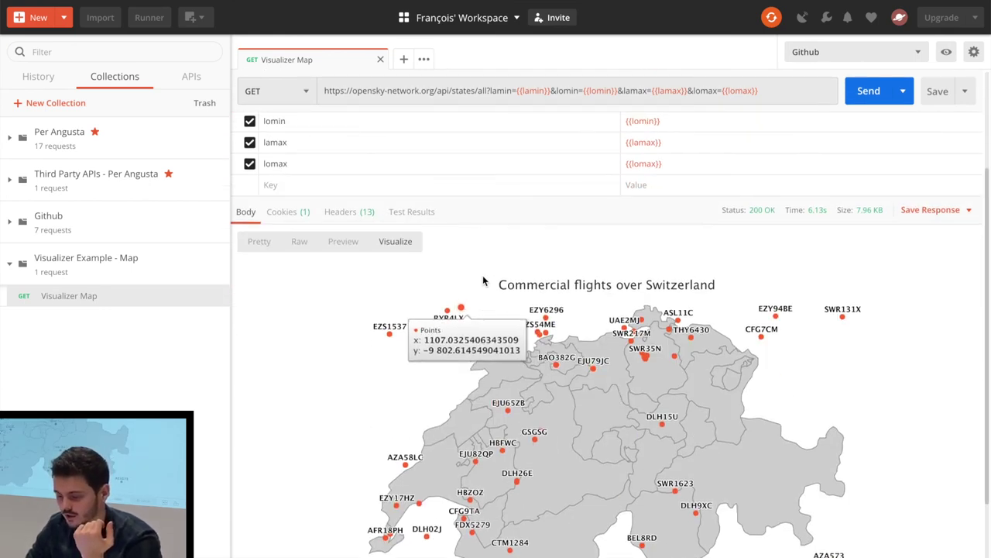
Open the test script of the Visualizer Map request and skim it from beginning to end.
{"action": "left_click", "coordinate": [584, 153]}
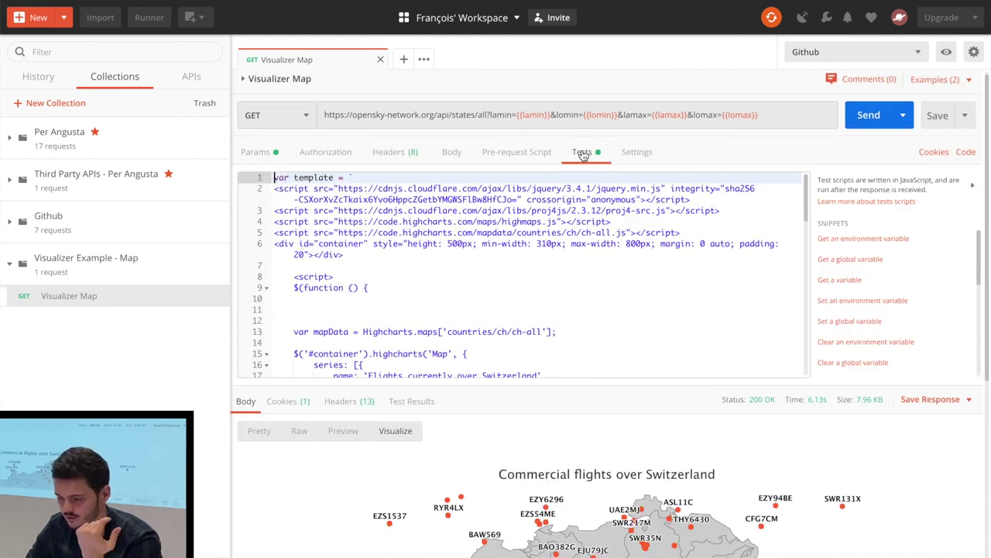
{"action": "scroll", "coordinate": [476, 278], "scroll_direction": "down", "scroll_amount": 6}
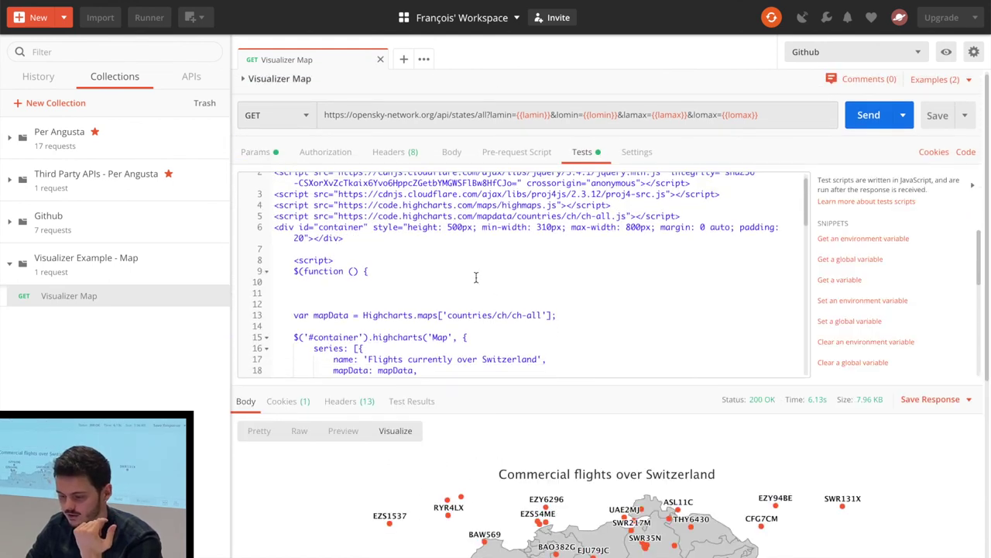
{"action": "scroll", "coordinate": [477, 277], "scroll_direction": "down", "scroll_amount": 8}
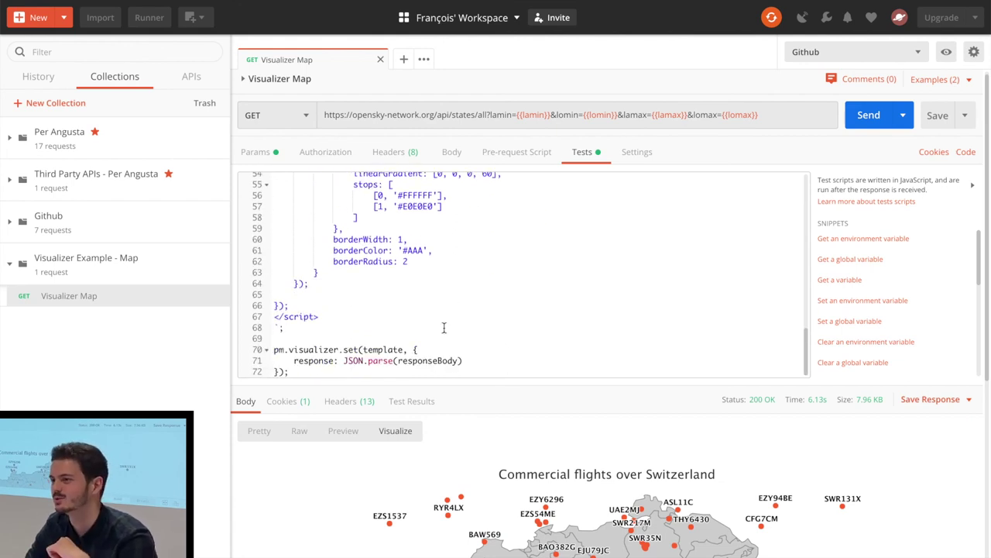
{"action": "scroll", "coordinate": [444, 327], "scroll_direction": "up", "scroll_amount": 14}
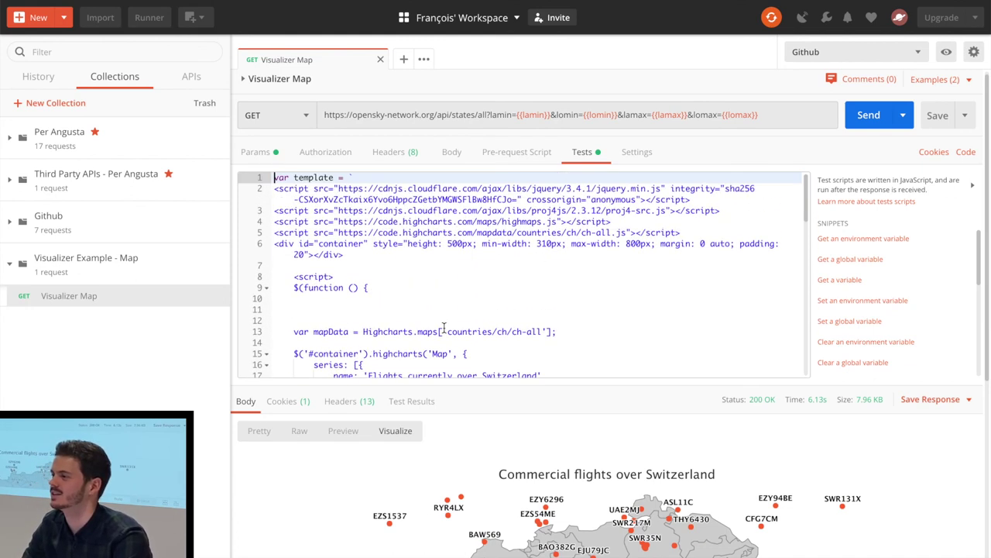
{"action": "scroll", "coordinate": [443, 328], "scroll_direction": "up", "scroll_amount": 1}
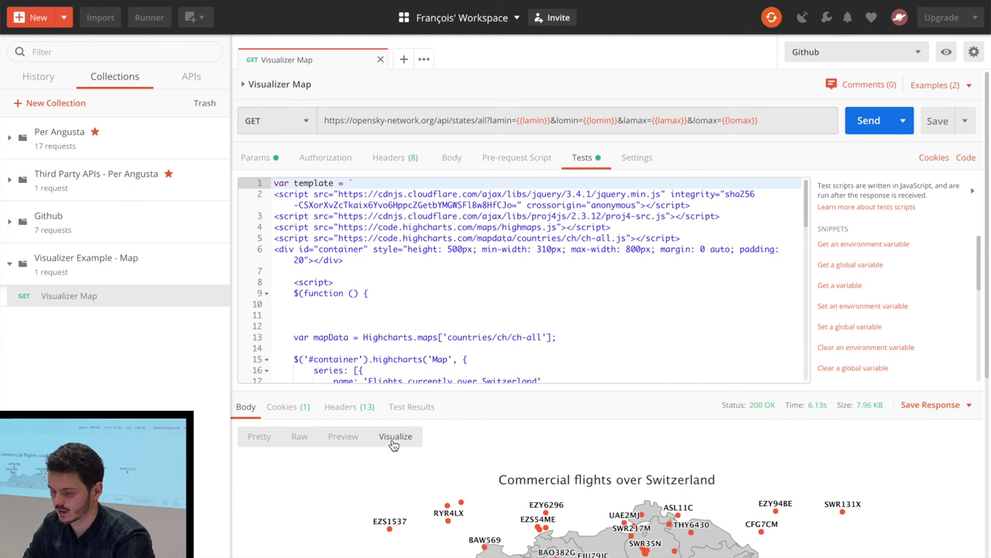
Highlight the pm.visualizer.set call at the end of the test script and select its template argument.
{"action": "scroll", "coordinate": [364, 277], "scroll_direction": "down", "scroll_amount": 10}
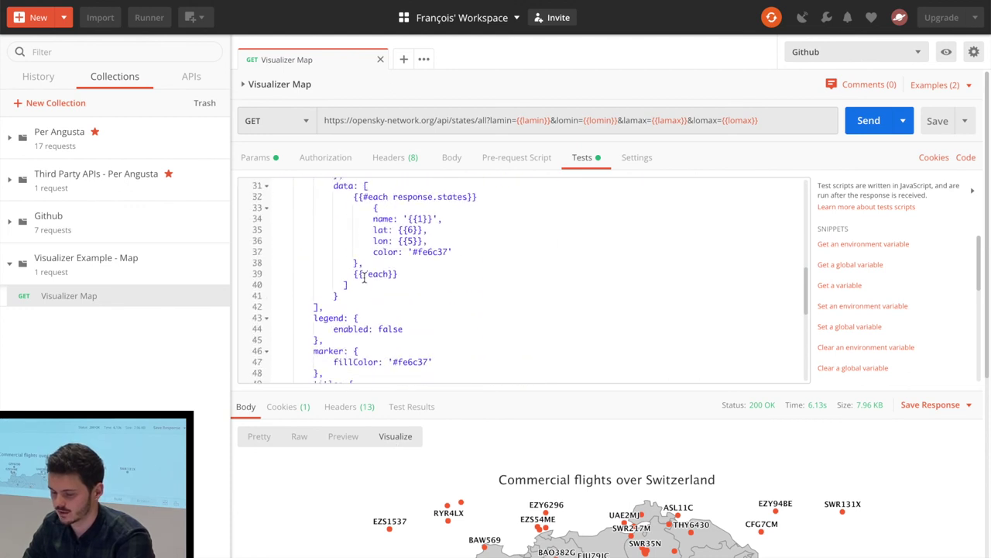
{"action": "left_click_drag", "start_coordinate": [277, 355], "coordinate": [341, 355]}
{"action": "left_click", "coordinate": [340, 355]}
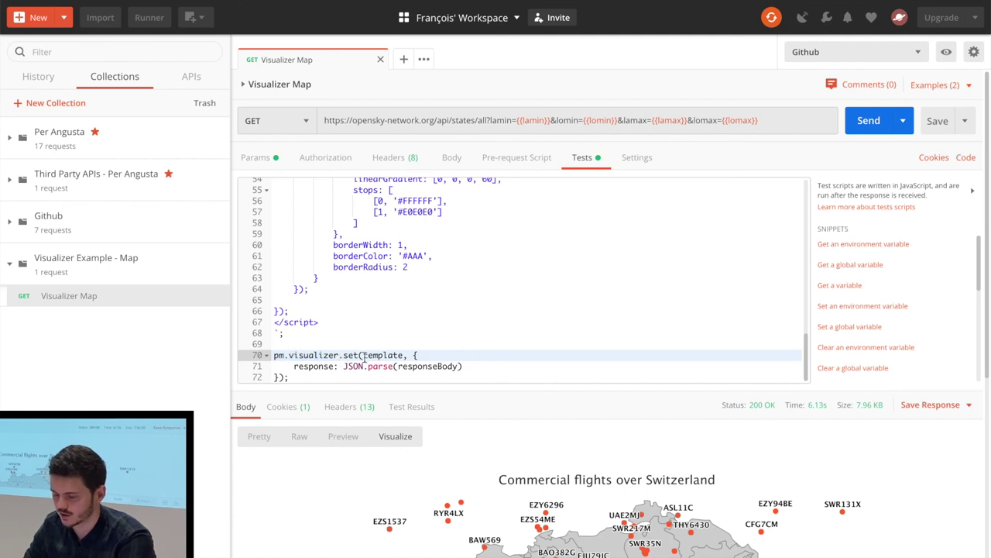
{"action": "double_click", "coordinate": [365, 355]}
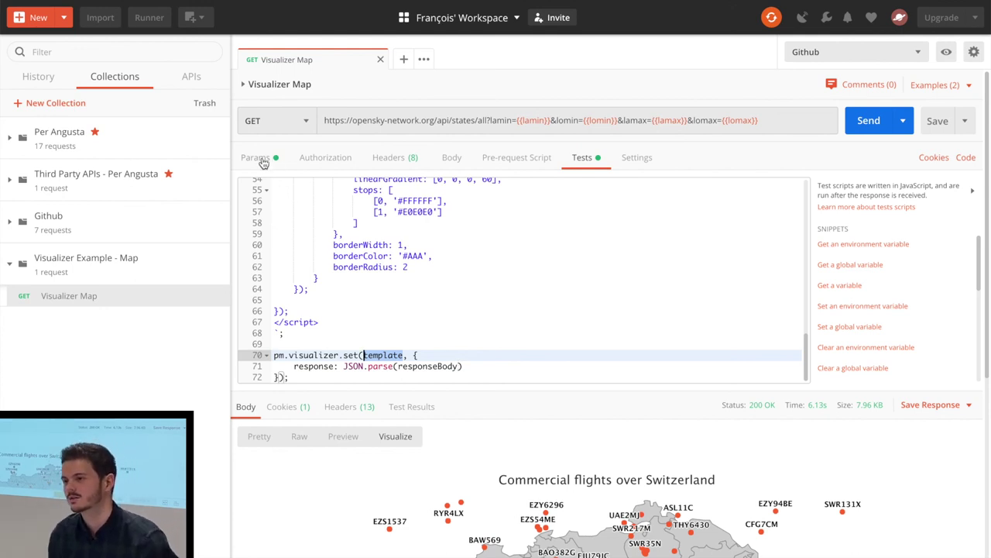
Examine the script's HTML template, including the Highcharts script imports and map series setup, alongside the visualized map.
{"action": "scroll", "coordinate": [360, 275], "scroll_direction": "up", "scroll_amount": 4}
{"action": "scroll", "coordinate": [360, 275], "scroll_direction": "up", "scroll_amount": 5}
{"action": "scroll", "coordinate": [362, 303], "scroll_direction": "down", "scroll_amount": 1}
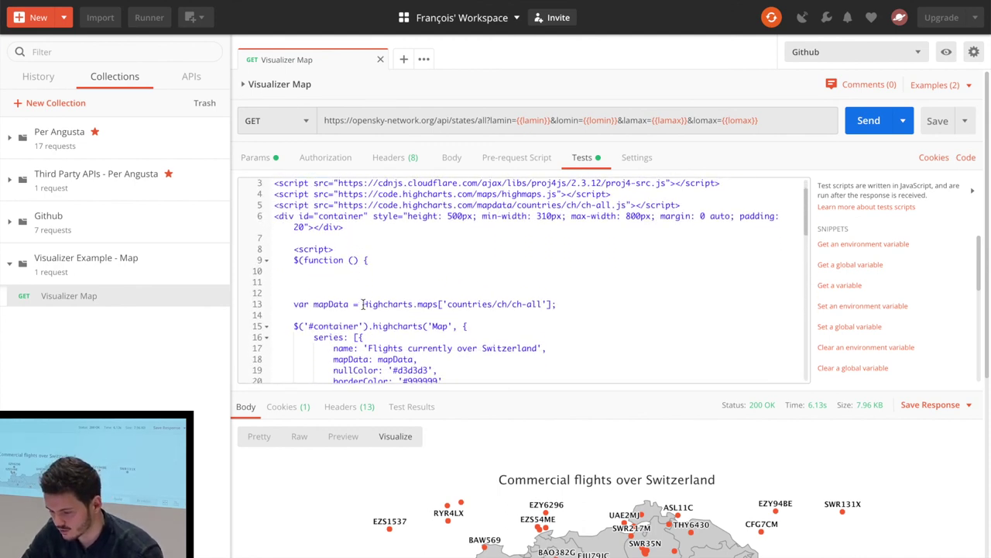
{"action": "scroll", "coordinate": [363, 303], "scroll_direction": "up", "scroll_amount": 1}
{"action": "left_click_drag", "start_coordinate": [277, 226], "coordinate": [409, 239]}
{"action": "left_click", "coordinate": [423, 301]}
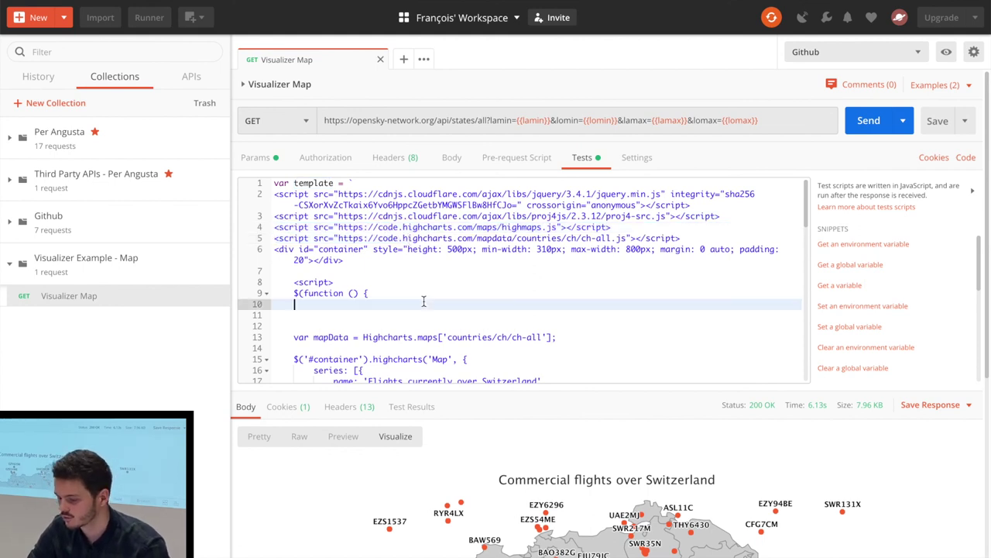
{"action": "scroll", "coordinate": [424, 301], "scroll_direction": "down", "scroll_amount": 3}
{"action": "scroll", "coordinate": [423, 301], "scroll_direction": "down", "scroll_amount": 1}
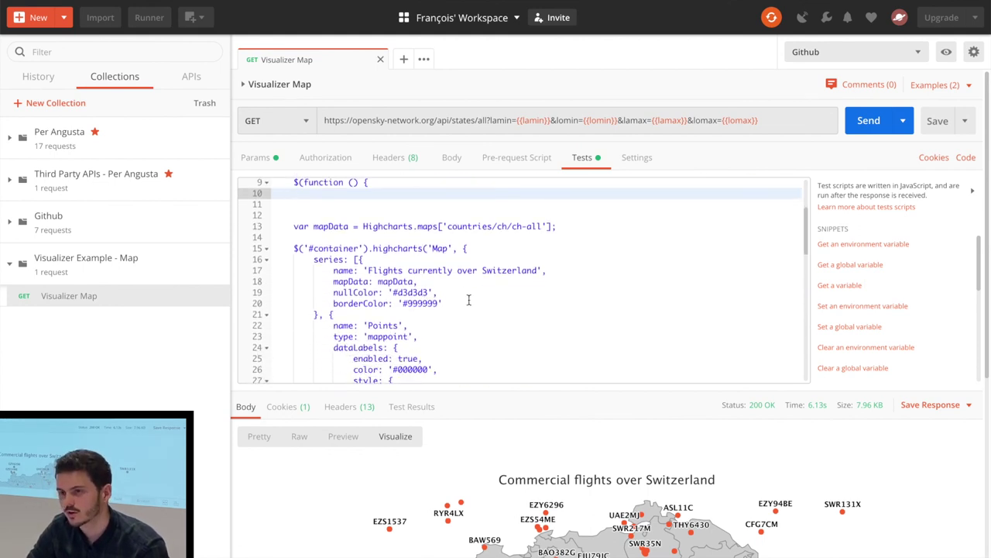
{"action": "scroll", "coordinate": [474, 287], "scroll_direction": "up", "scroll_amount": 3}
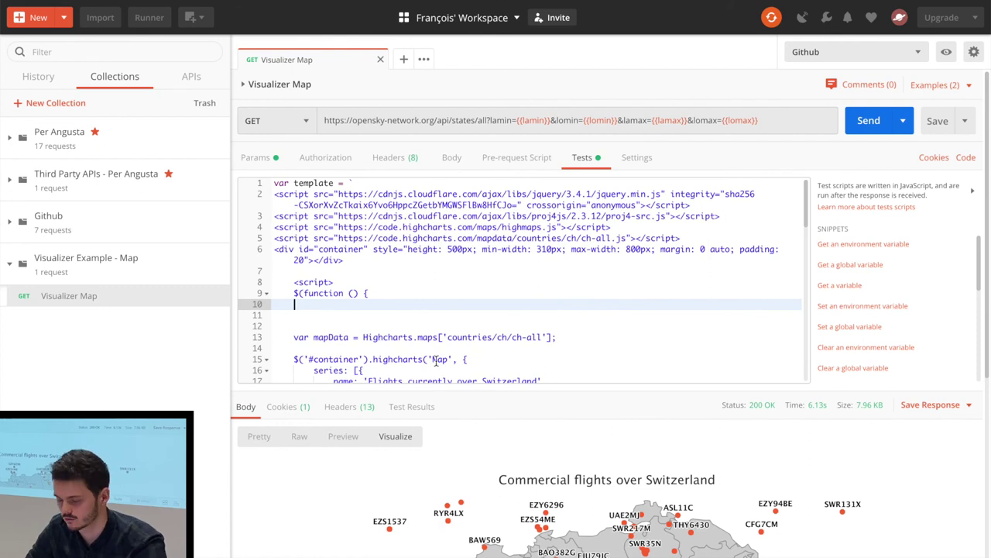
{"action": "scroll", "coordinate": [450, 528], "scroll_direction": "down", "scroll_amount": 1}
{"action": "scroll", "coordinate": [451, 529], "scroll_direction": "down", "scroll_amount": 2}
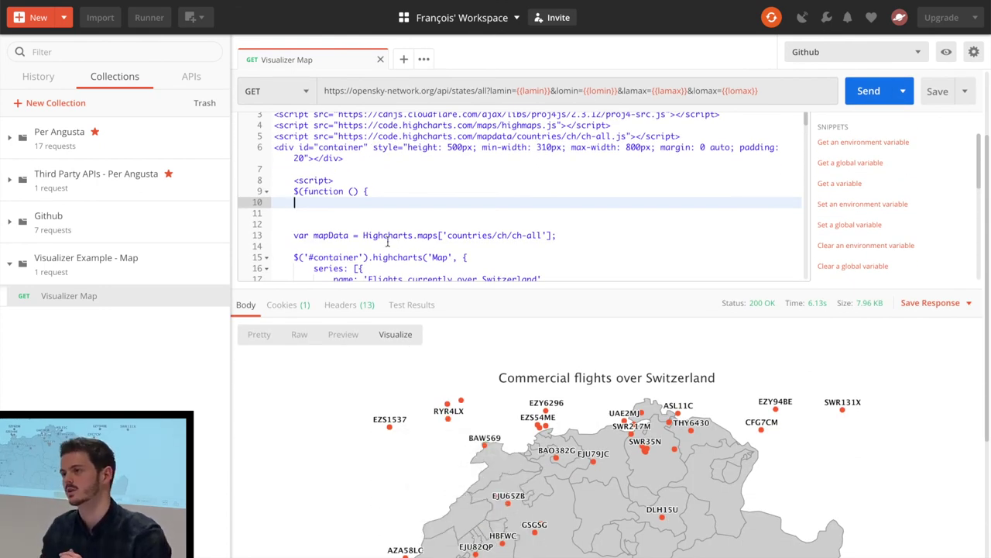
Show the response body as formatted JSON again and switch to Firefox.
{"action": "left_click", "coordinate": [265, 342]}
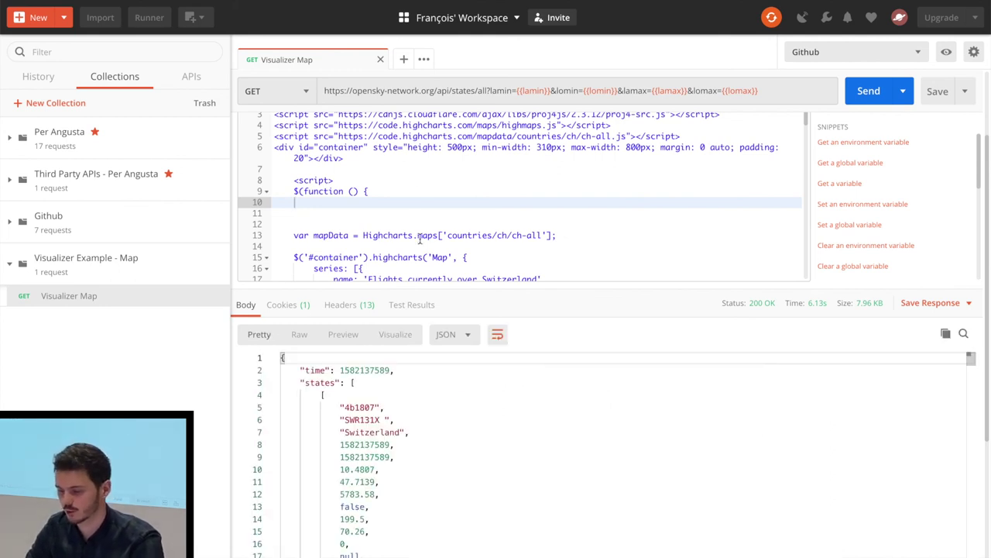
{"action": "scroll", "coordinate": [416, 184], "scroll_direction": "up", "scroll_amount": 3}
{"action": "key", "text": "super+Tab"}
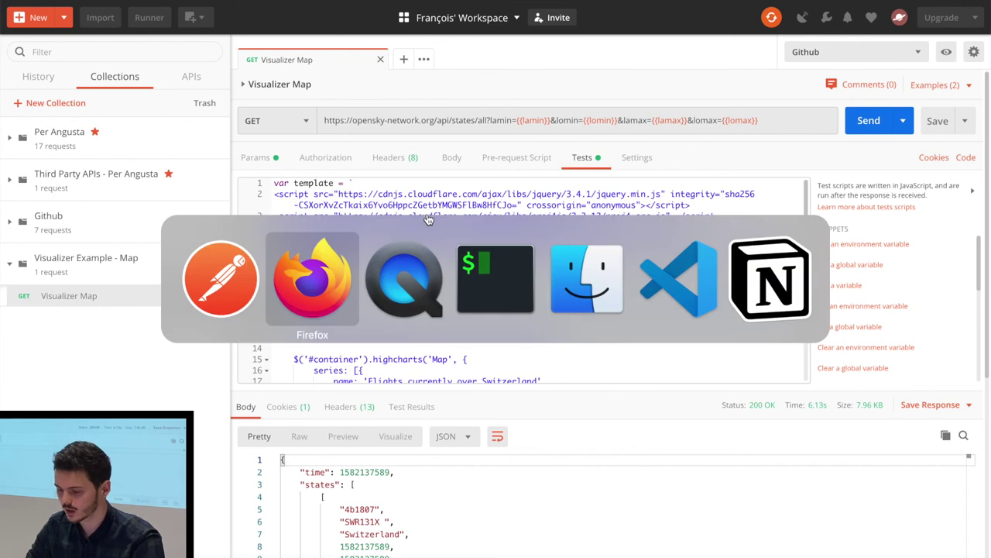